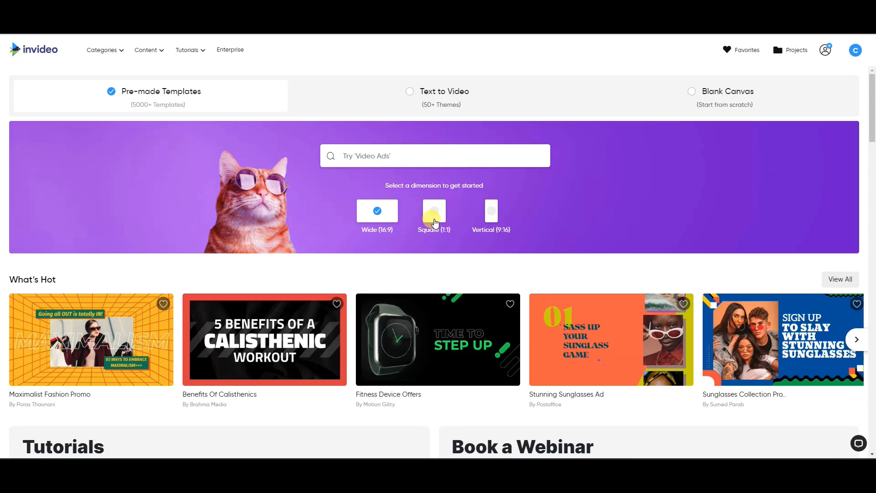
Select the square (1:1) dimension and look through the What's Hot templates.
left_click(435, 222)
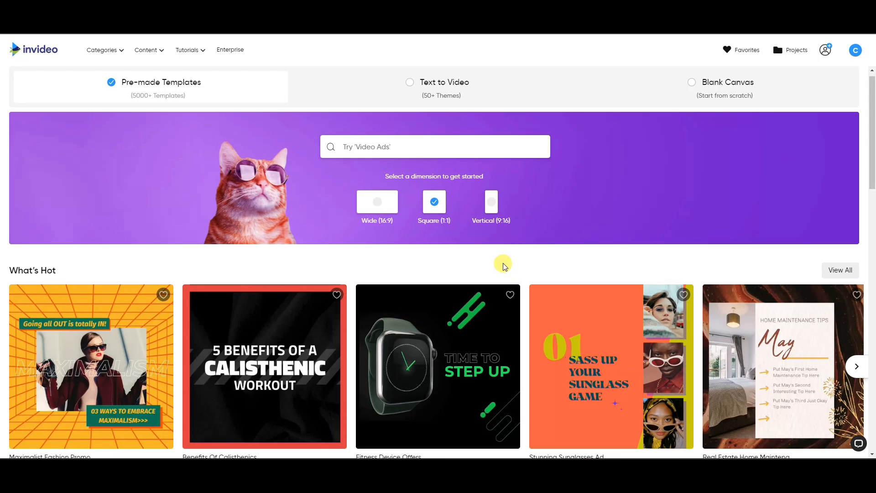
scroll(502, 265, "down", 3)
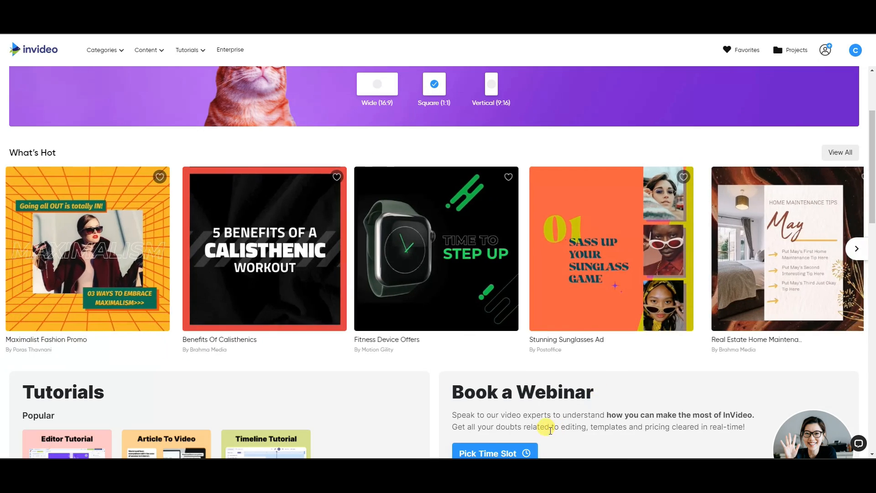
mouse_move(272, 259)
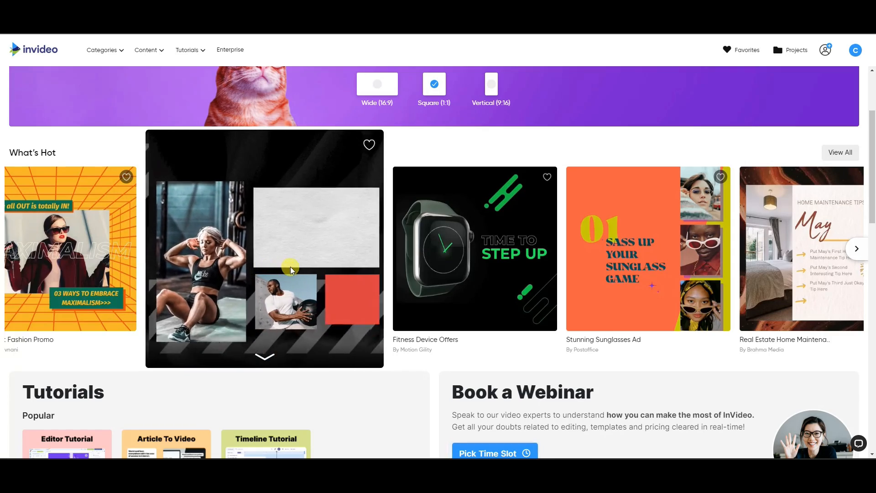
left_click(857, 248)
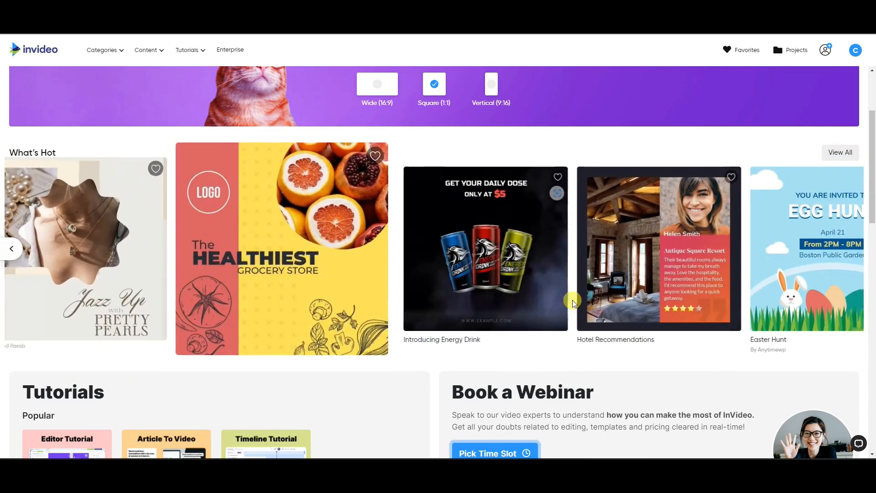
Browse the Recently Added, Instagram stories, Intros and Logo Reveals, and Video Ads template sections.
scroll(391, 345, "down", 5)
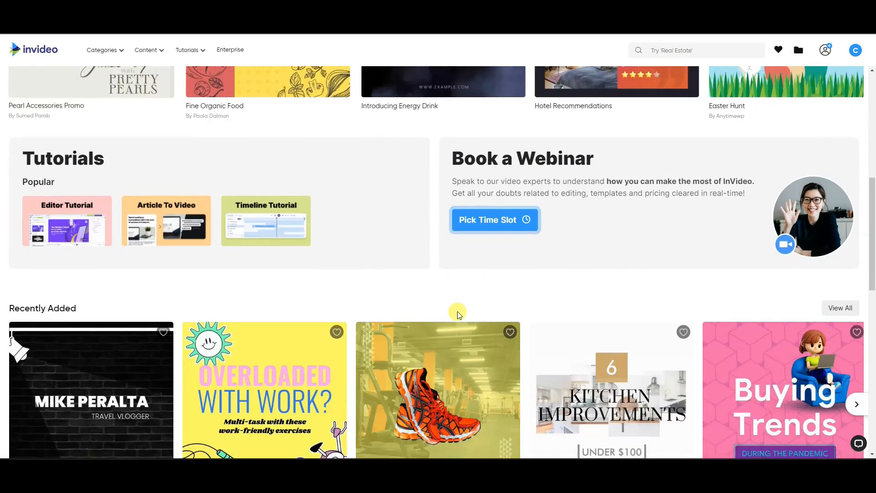
scroll(458, 314, "down", 4)
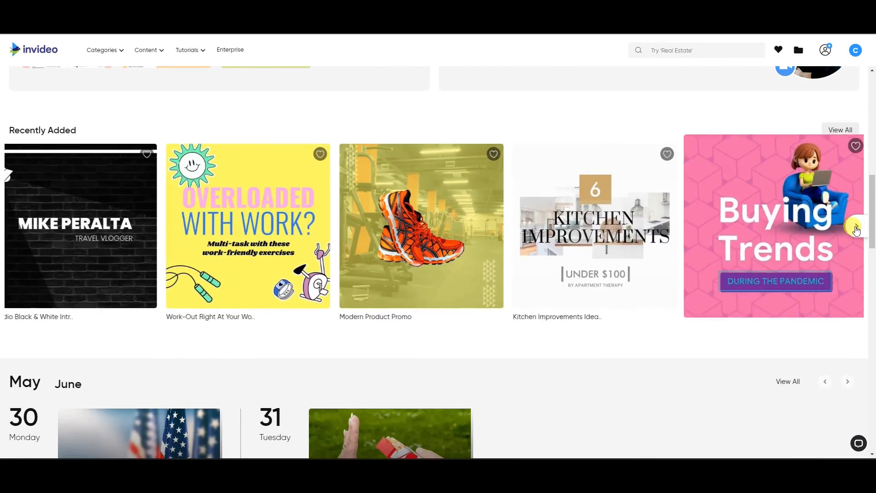
scroll(622, 303, "down", 8)
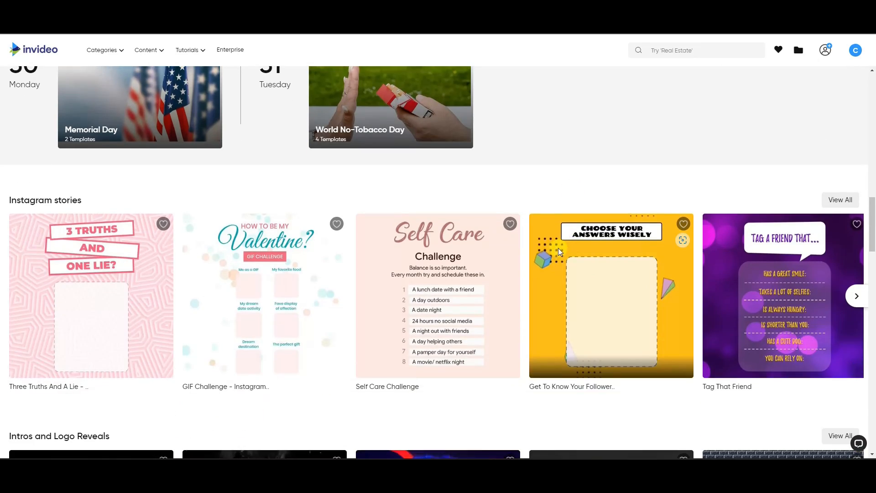
scroll(135, 300, "down", 3)
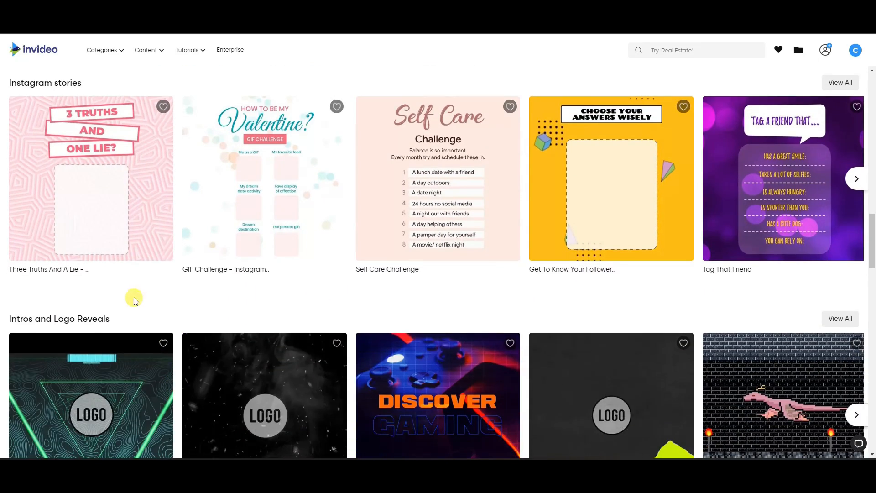
scroll(135, 300, "down", 6)
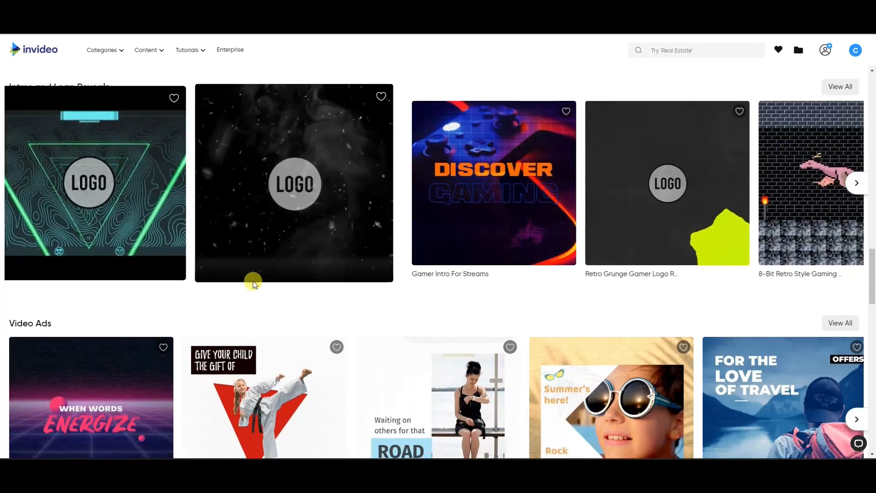
scroll(254, 284, "down", 5)
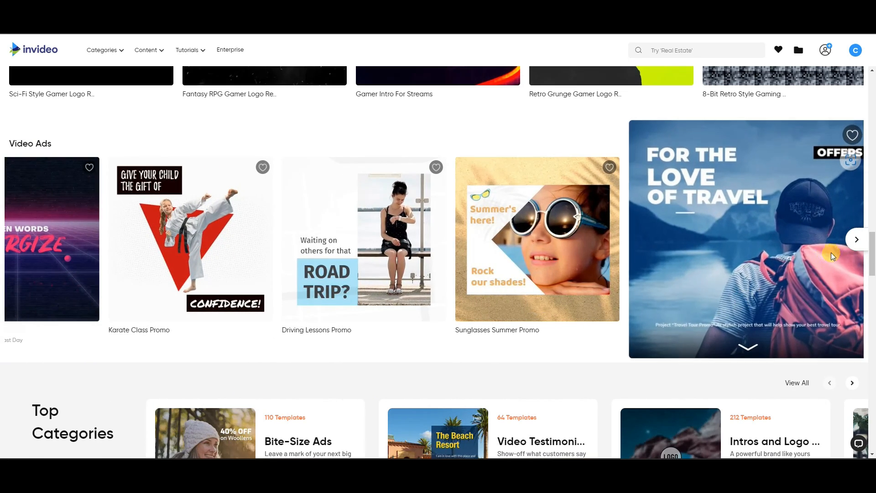
left_click(857, 240)
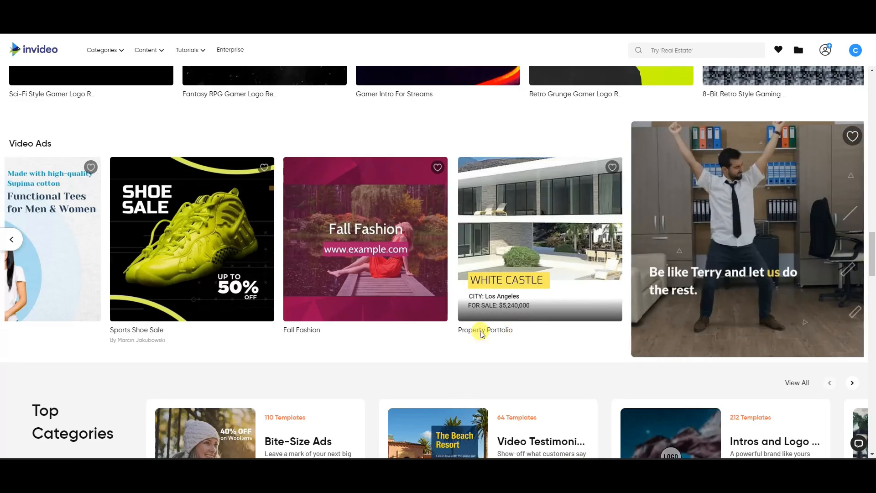
Search the template library for "fitness".
left_click_drag(873, 268, 873, 111)
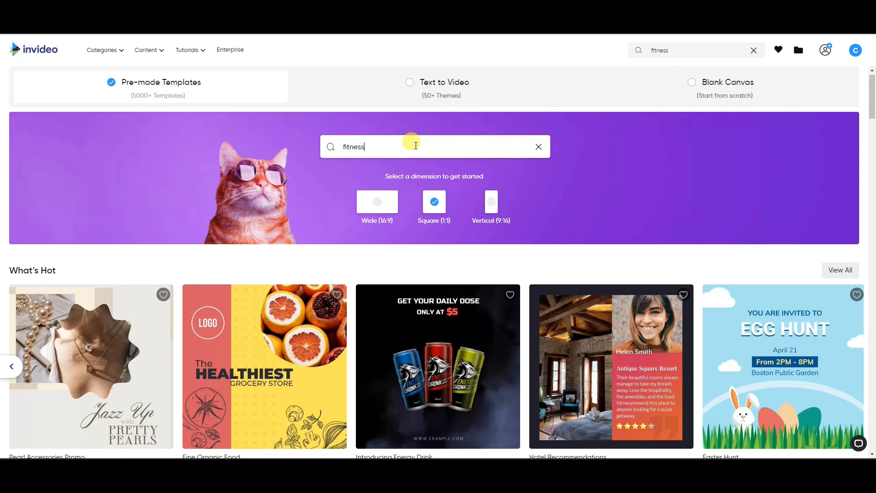
key("Return")
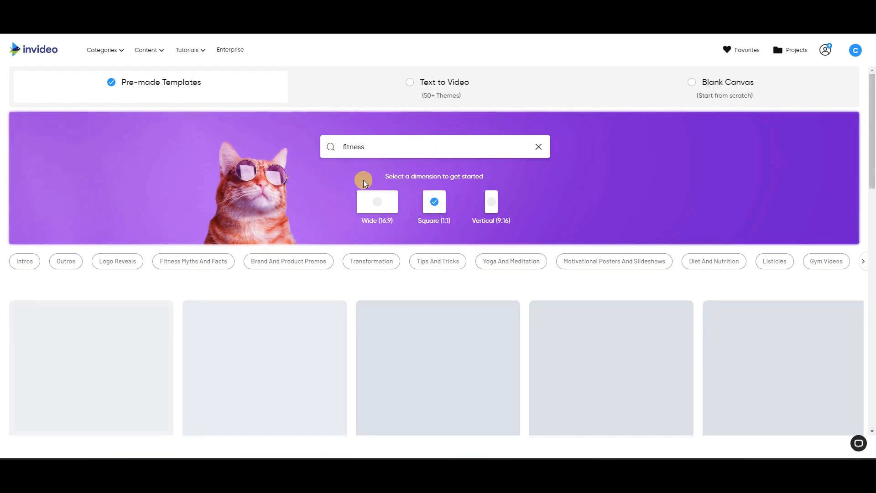
Find the Fitness Nutrition Supplements Ad among the fitness templates and open it for editing in square (1:1) format.
scroll(561, 157, "down", 2)
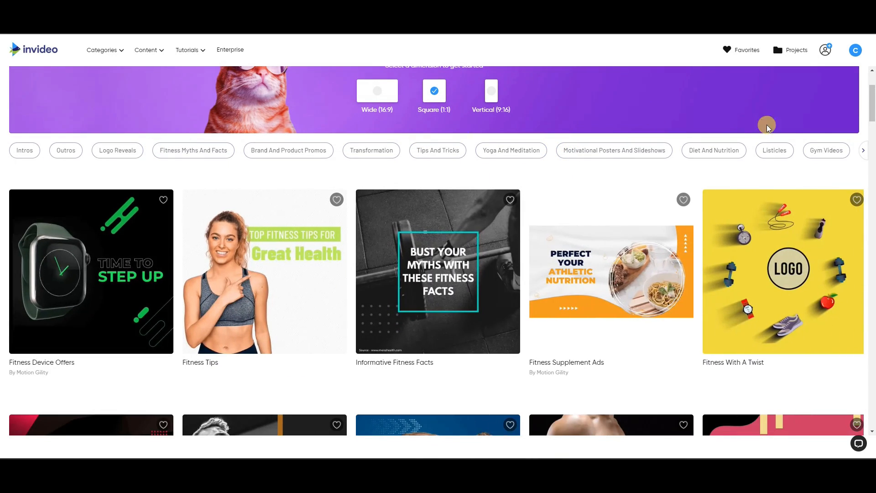
left_click_drag(872, 114, 872, 127)
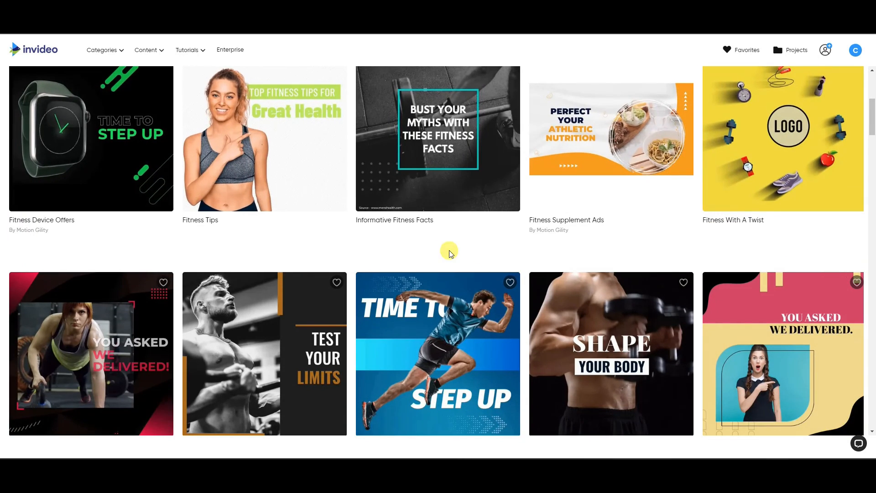
scroll(450, 253, "down", 1)
mouse_move(254, 262)
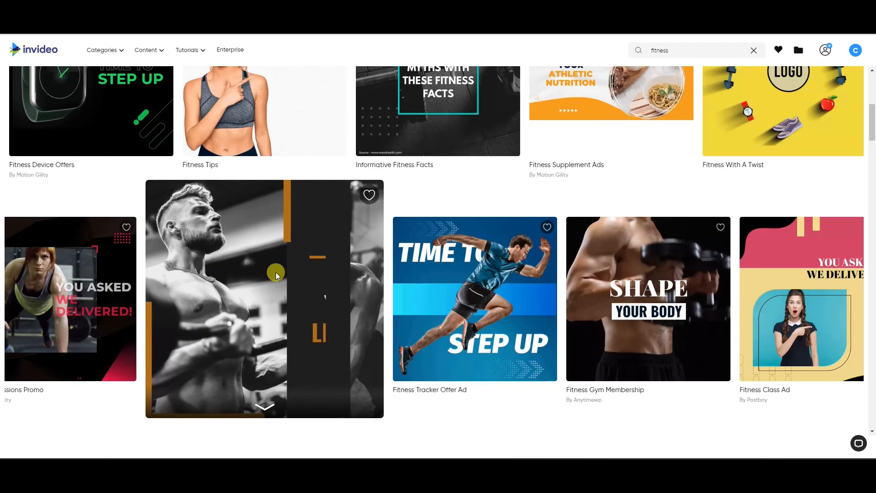
scroll(680, 213, "down", 1)
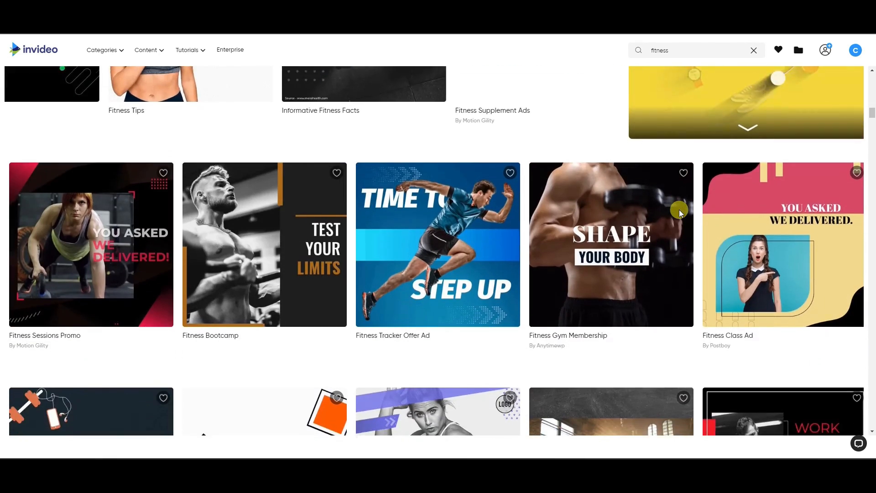
scroll(680, 213, "down", 12)
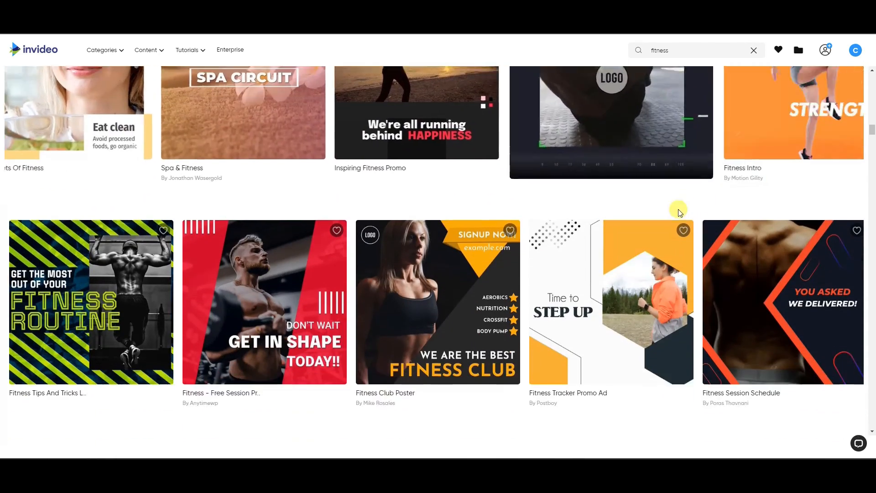
scroll(680, 213, "down", 4)
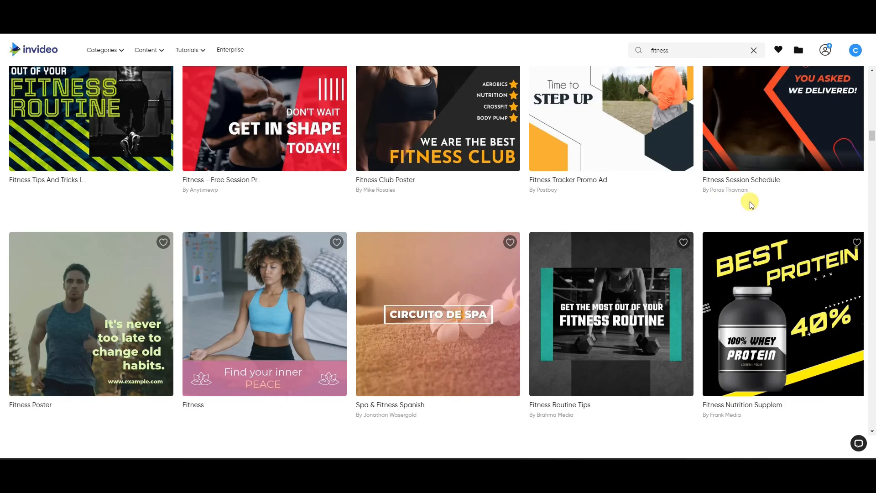
mouse_move(771, 310)
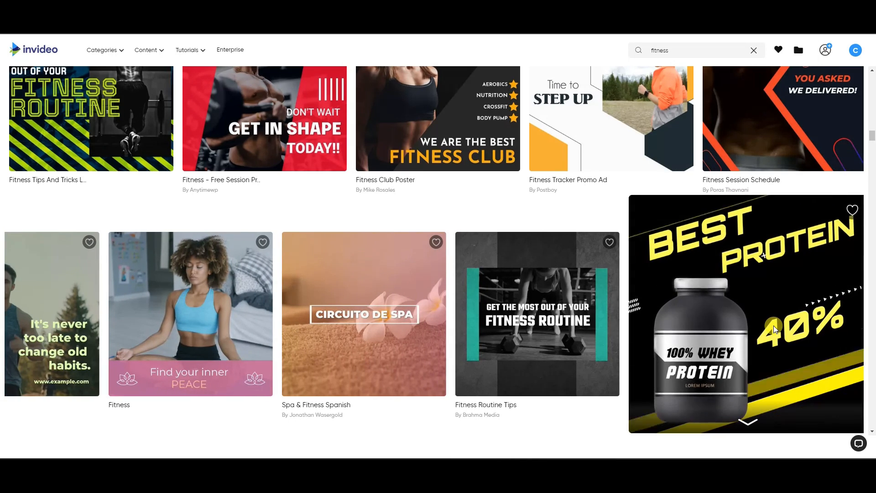
left_click(775, 329)
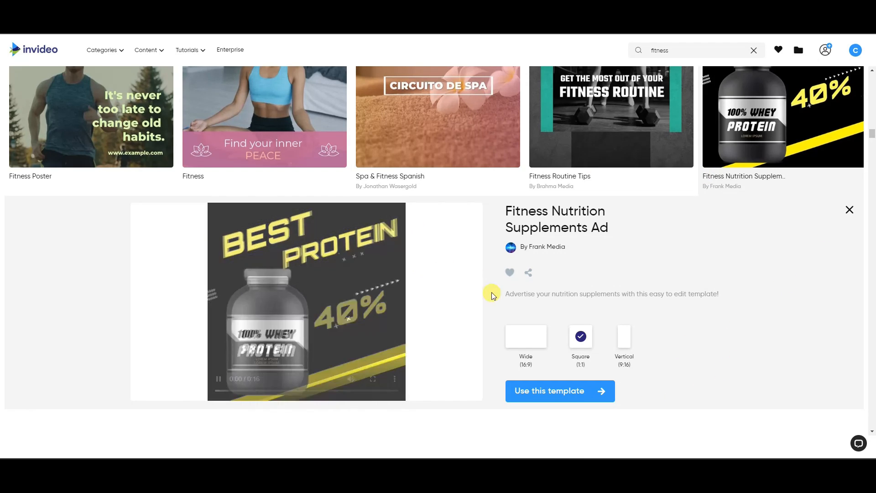
left_click(601, 391)
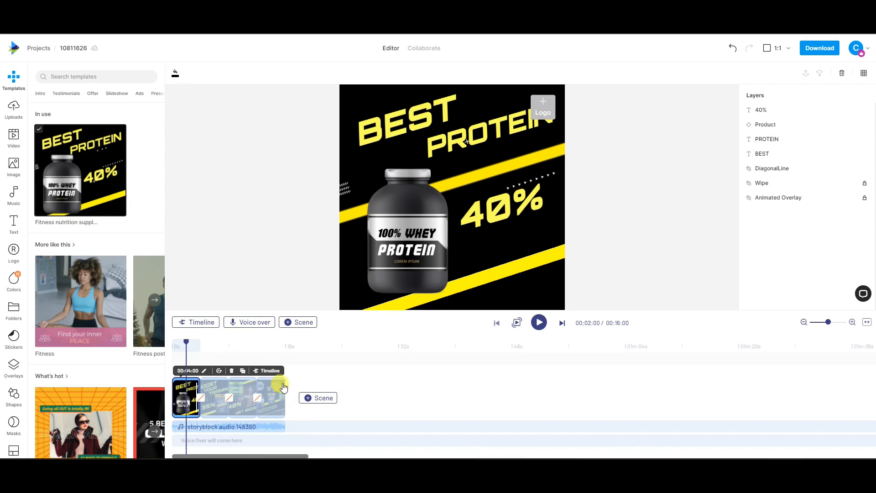
Look through the second, third and fourth scenes of the template.
mouse_move(227, 429)
left_click(213, 389)
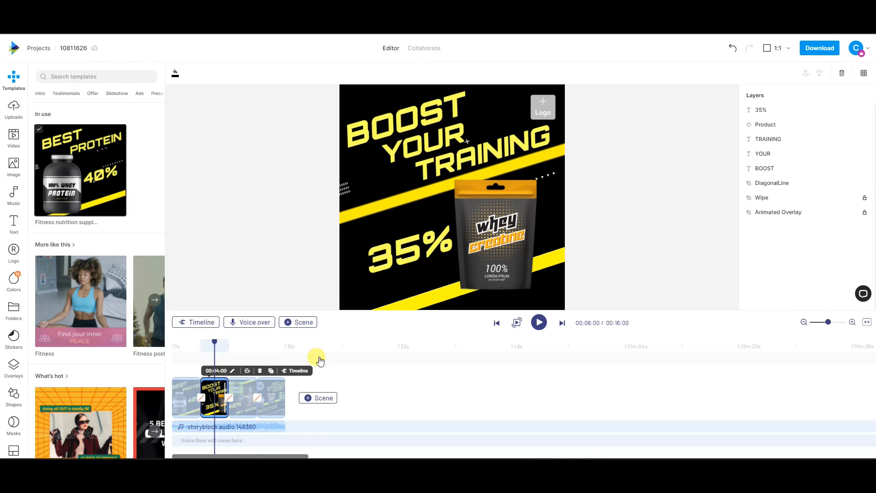
left_click(242, 389)
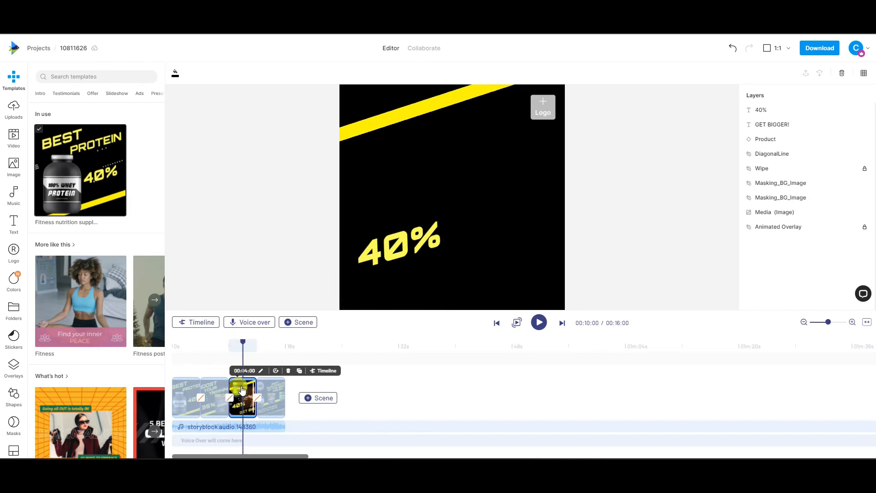
left_click(276, 387)
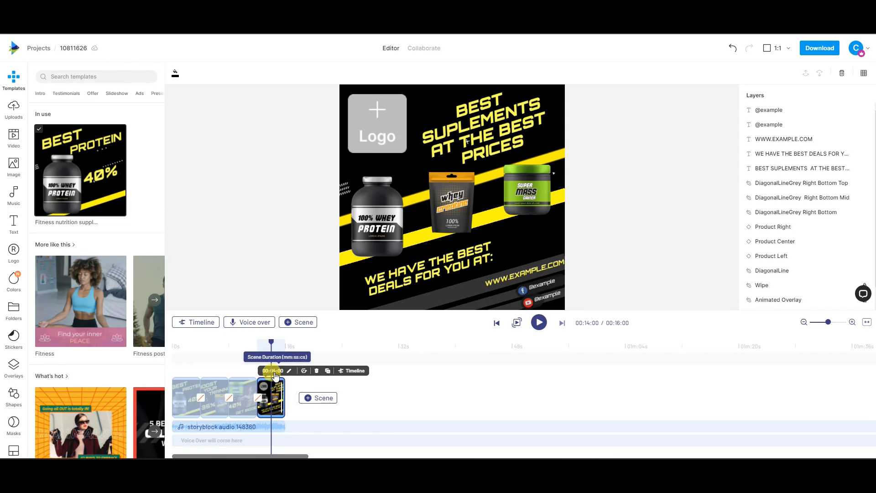
Change the discount percentage text in the first scene to 50%.
left_click(190, 389)
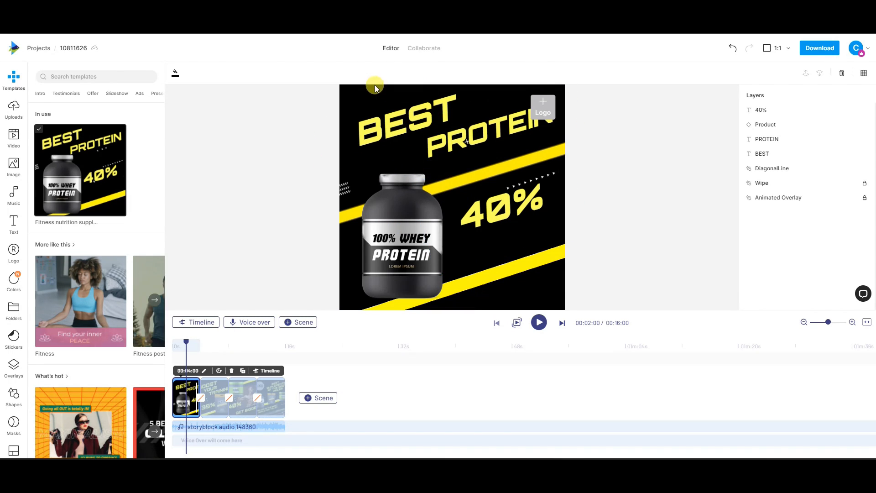
left_click(428, 121)
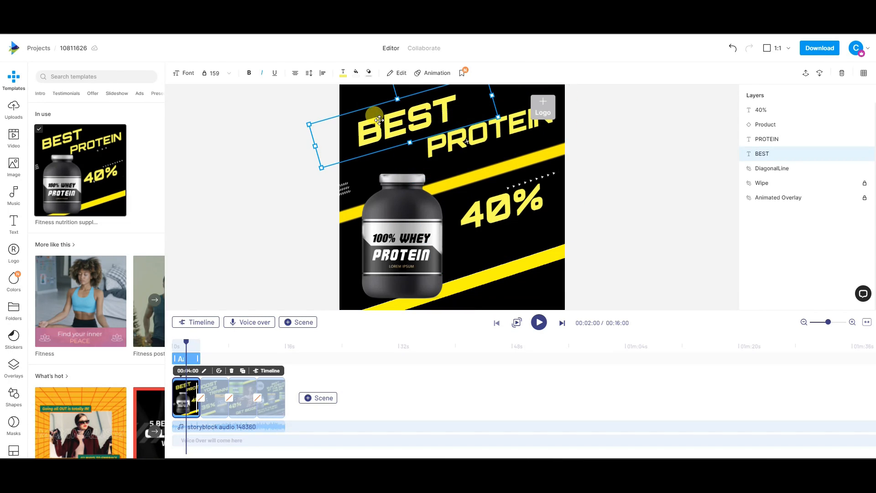
left_click(501, 210)
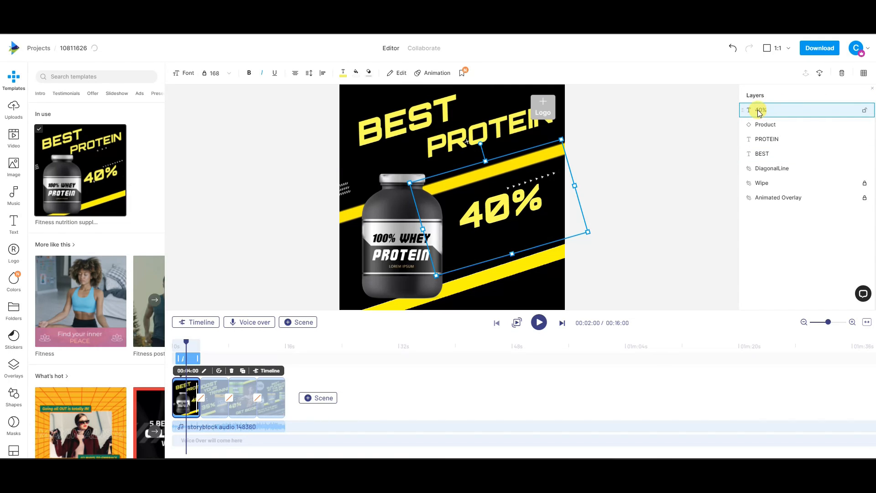
double_click(487, 206)
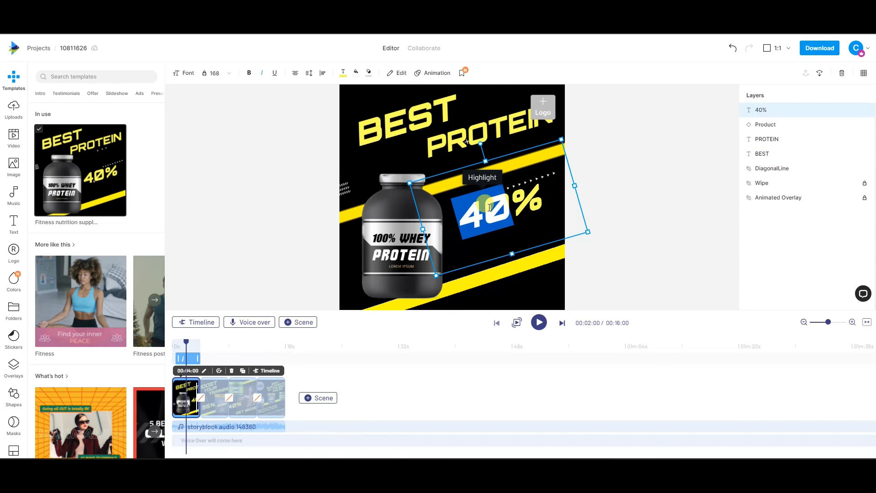
type("35")
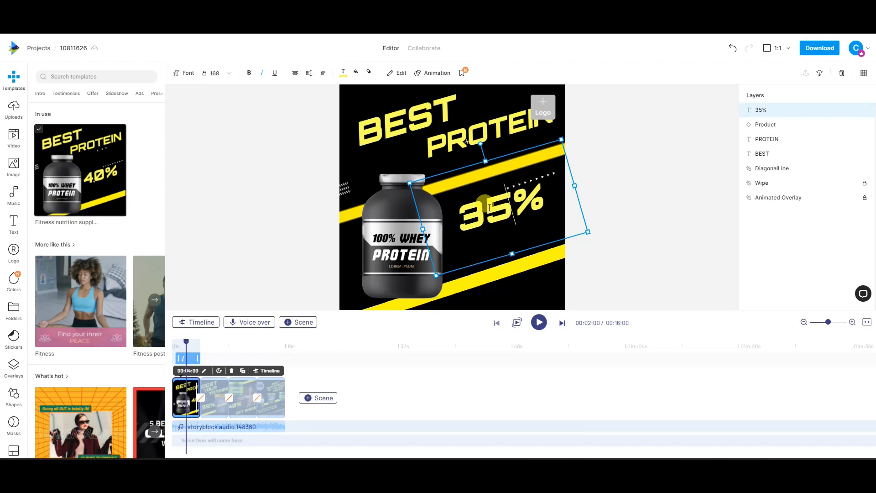
key("BackSpace")
key("BackSpace")
type("50")
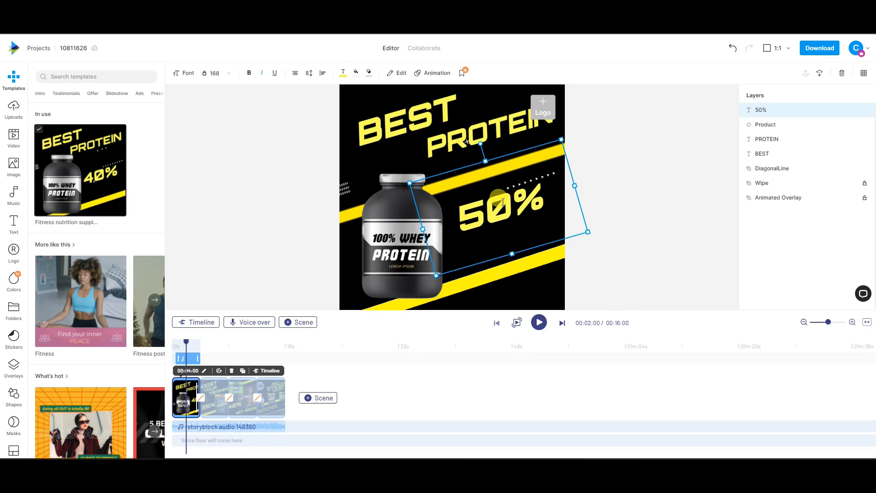
left_click(615, 205)
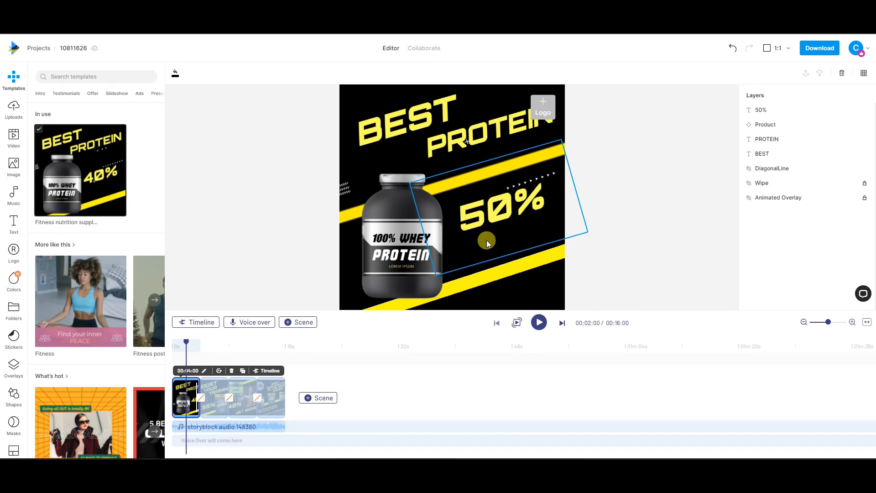
Delete the protein jar image from the first scene and upload whey.jpg to the project's media.
left_click(397, 240)
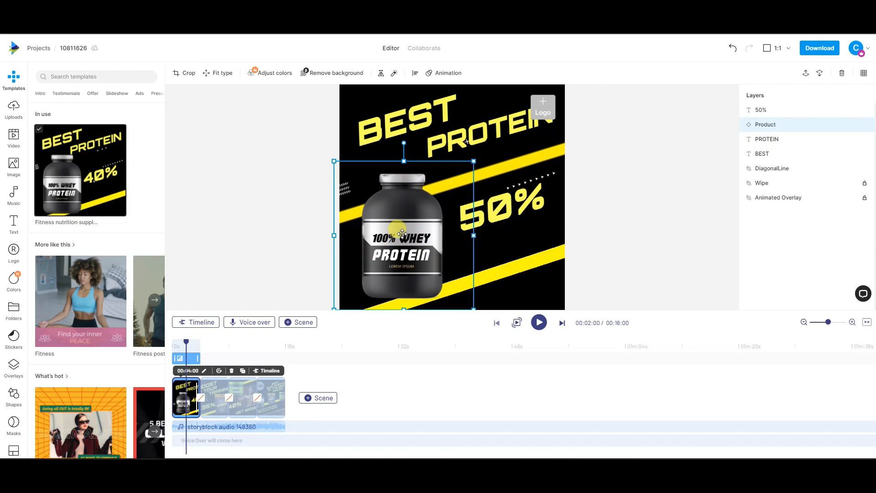
left_click(842, 74)
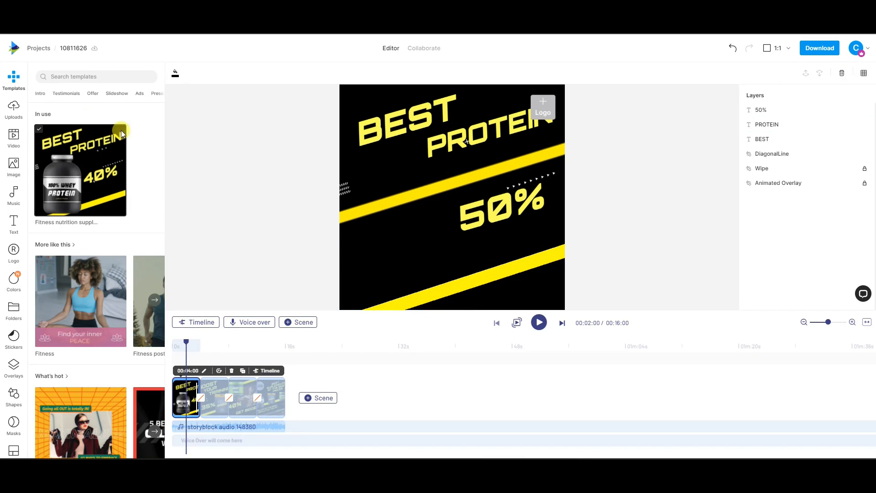
left_click(14, 111)
left_click(92, 128)
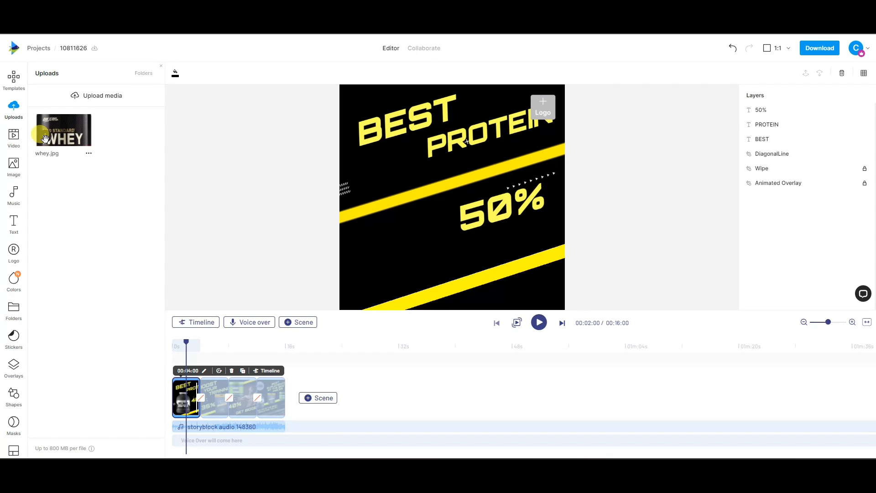
Add whey.jpg to the first scene, shrink it to about half size and place it at the scene's lower-left.
left_click(46, 138)
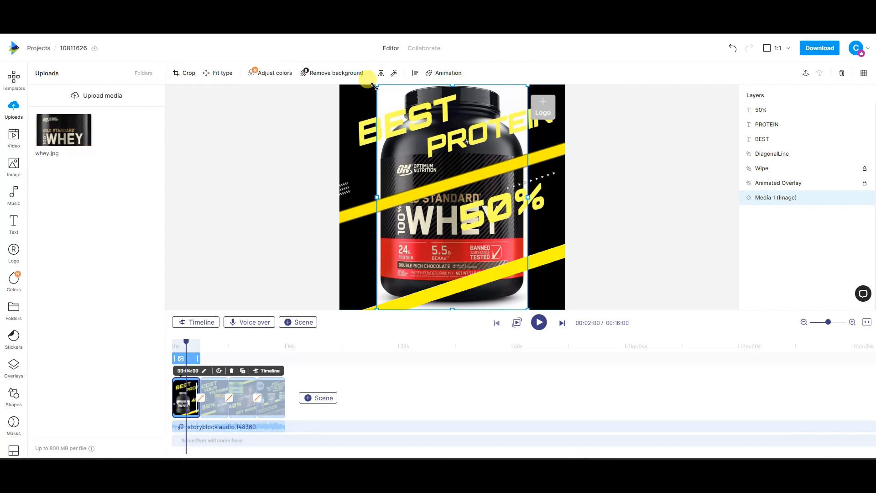
left_click_drag(375, 86, 450, 194)
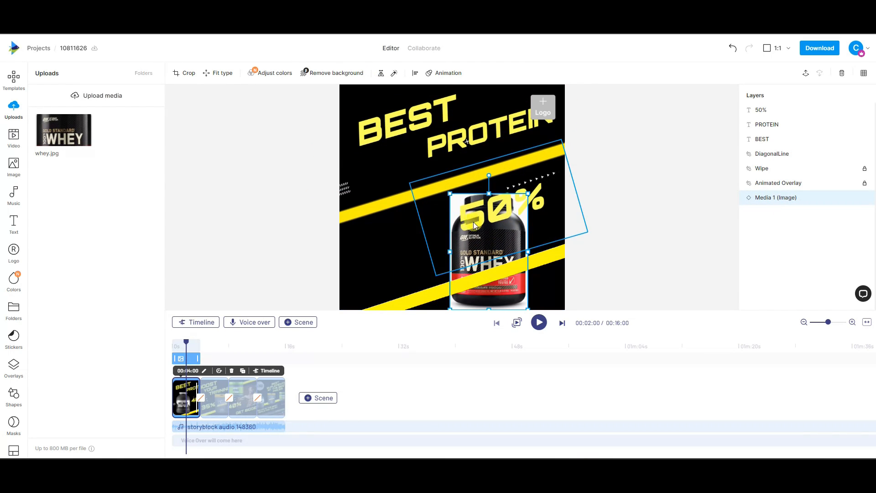
left_click_drag(478, 251, 380, 242)
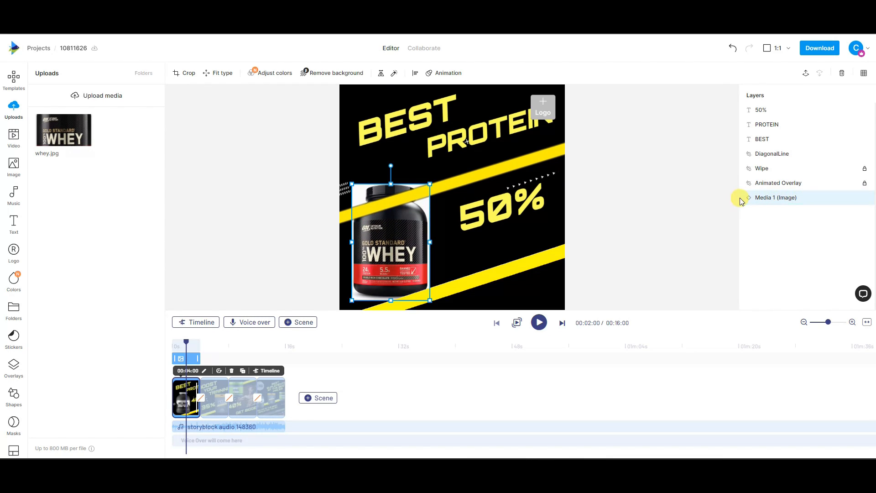
Move the whey image layer above DiagonalLine and fine-tune the jar's size and position beside the 50% text.
left_click_drag(740, 197, 744, 153)
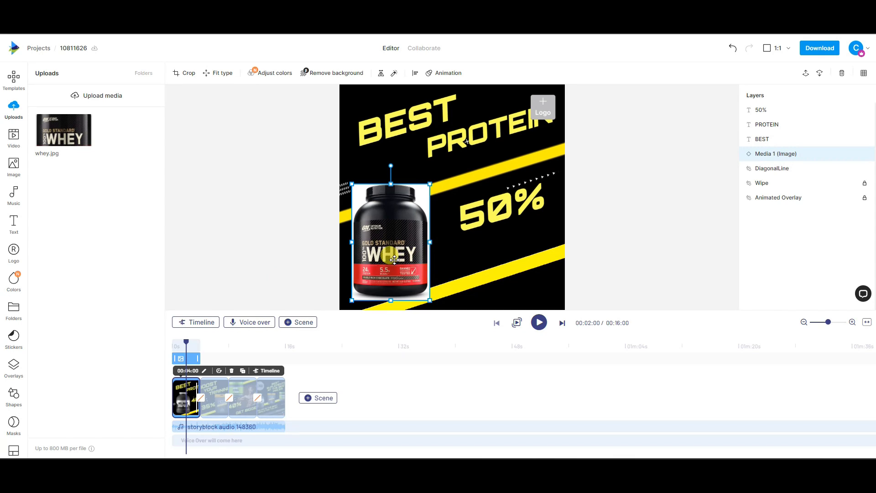
left_click_drag(394, 259, 403, 259)
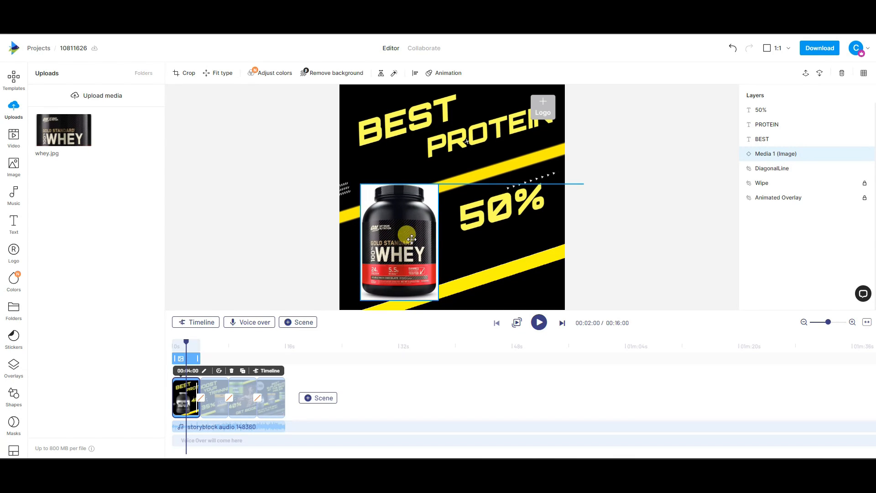
left_click_drag(440, 183, 442, 181)
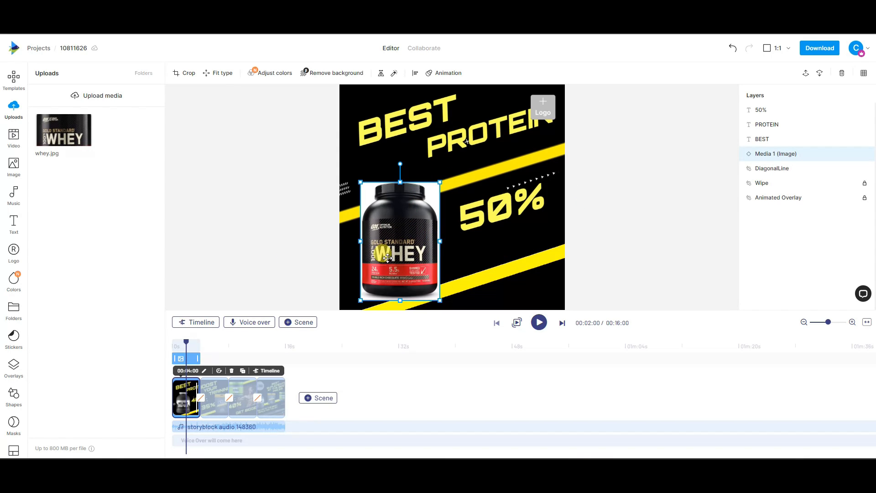
left_click_drag(397, 259, 396, 259)
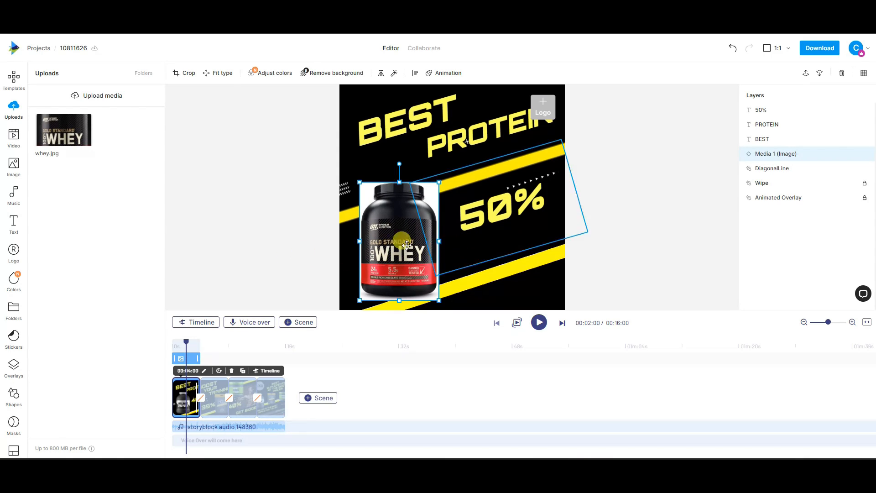
Fill the logo placeholder with whey.jpg for all scenes and check the logo in scenes two to four.
left_click(543, 105)
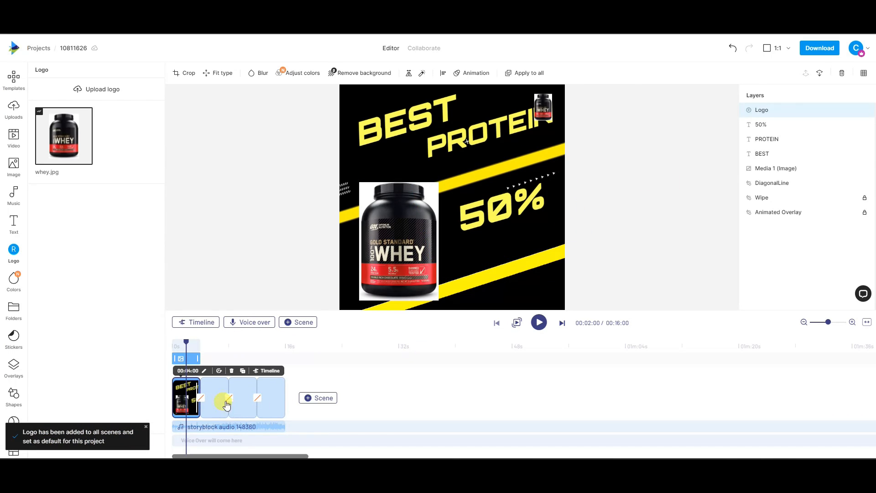
left_click(214, 381)
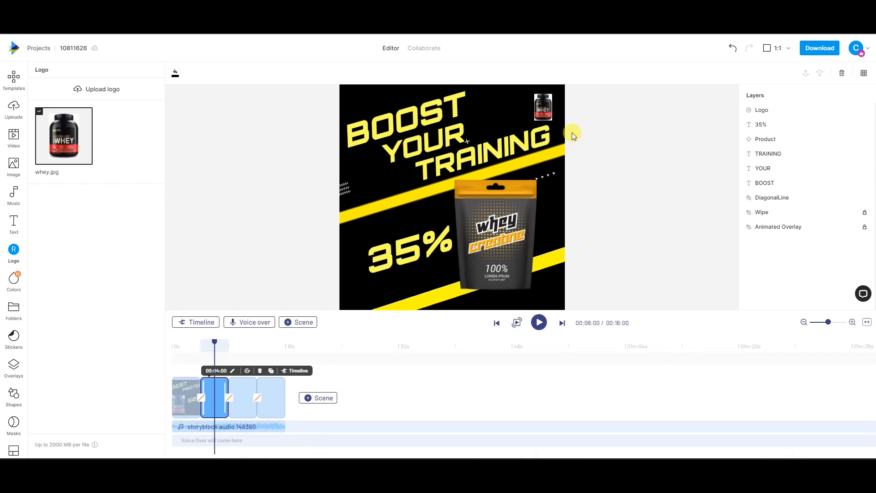
left_click(249, 391)
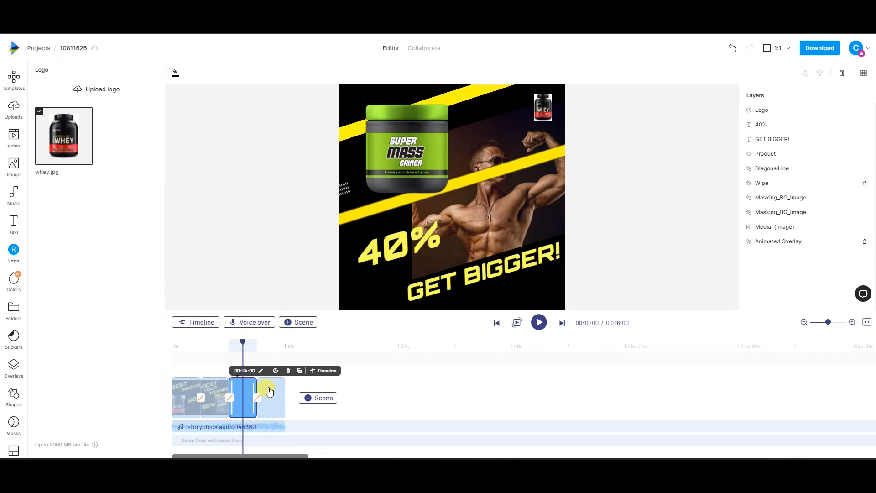
left_click(271, 391)
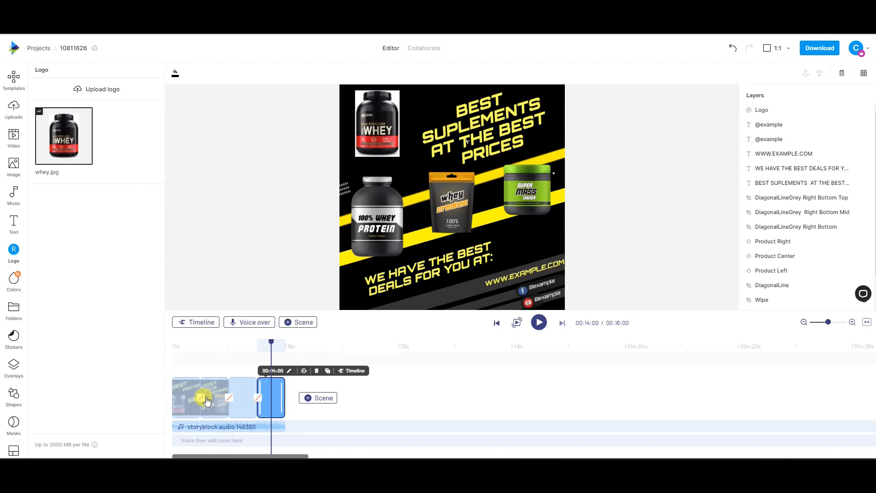
left_click(181, 387)
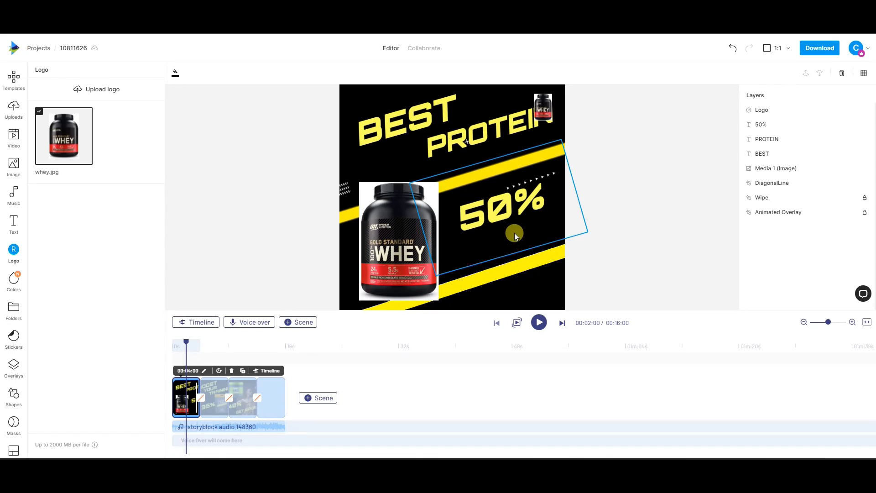
Change the colour of the BEST text in the first scene to red #FF0000.
left_click(400, 120)
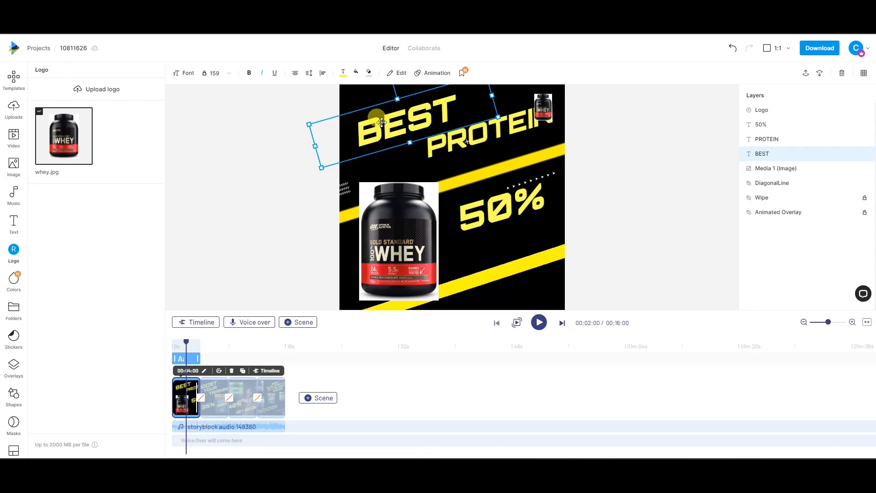
left_click(466, 177)
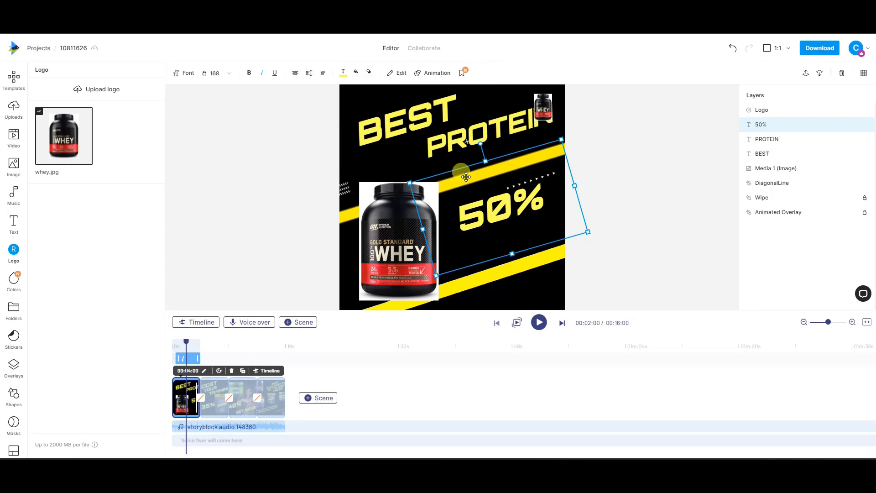
left_click(387, 125)
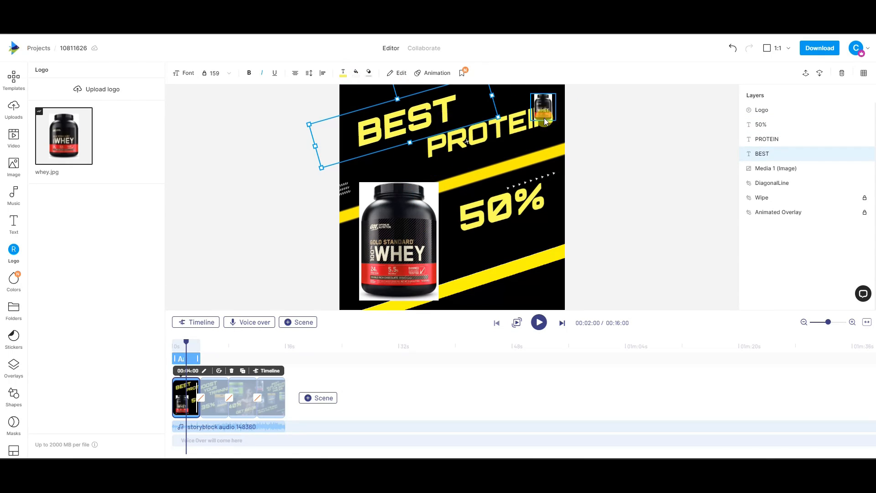
left_click(343, 73)
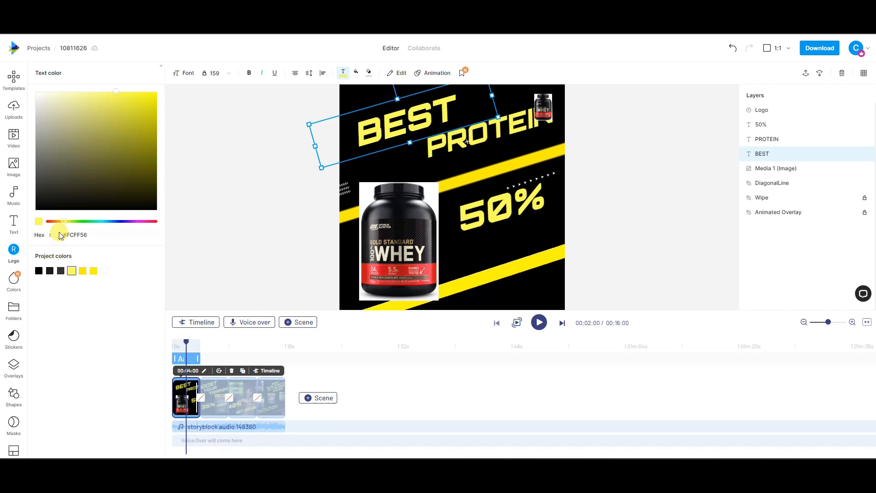
left_click_drag(53, 223, 45, 222)
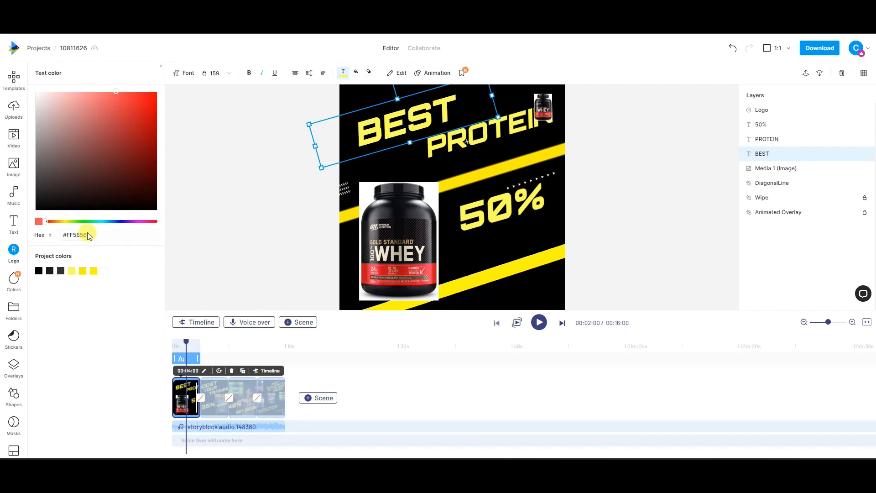
left_click_drag(139, 122, 178, 69)
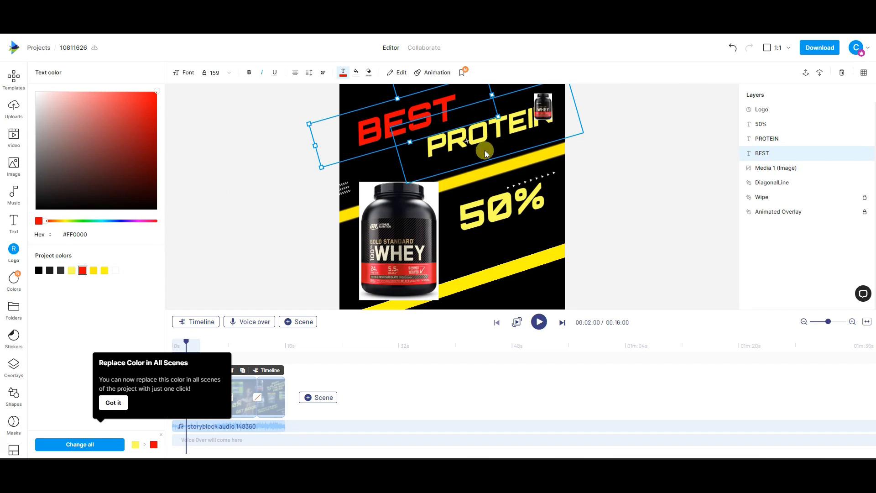
Recolour the PROTEIN and 50% texts in the first scene with the project's red #FF0000.
left_click(456, 146)
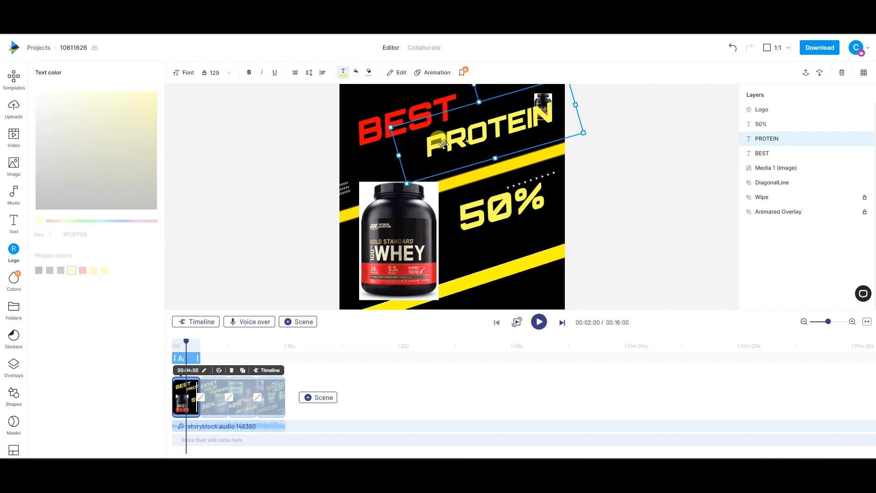
left_click(82, 271)
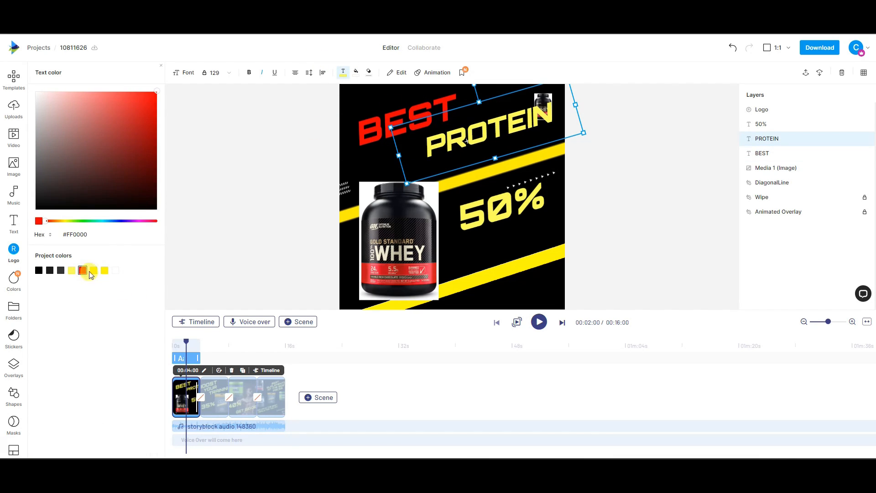
left_click(464, 205)
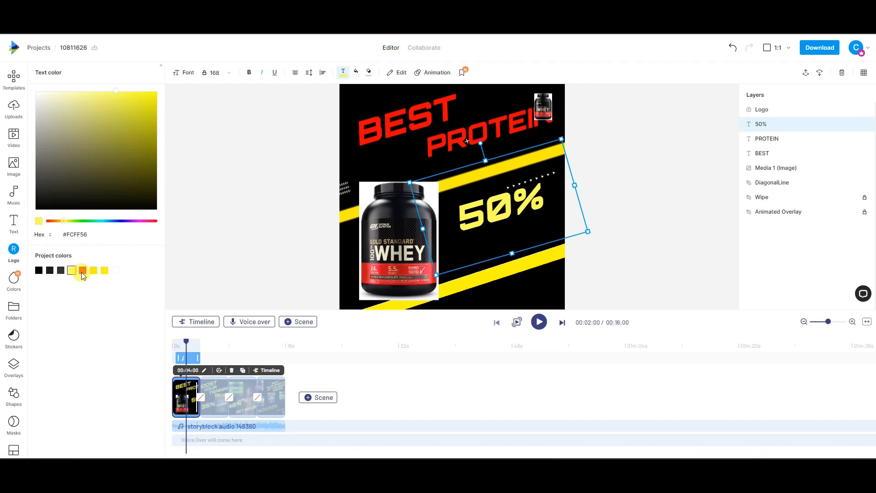
left_click(83, 271)
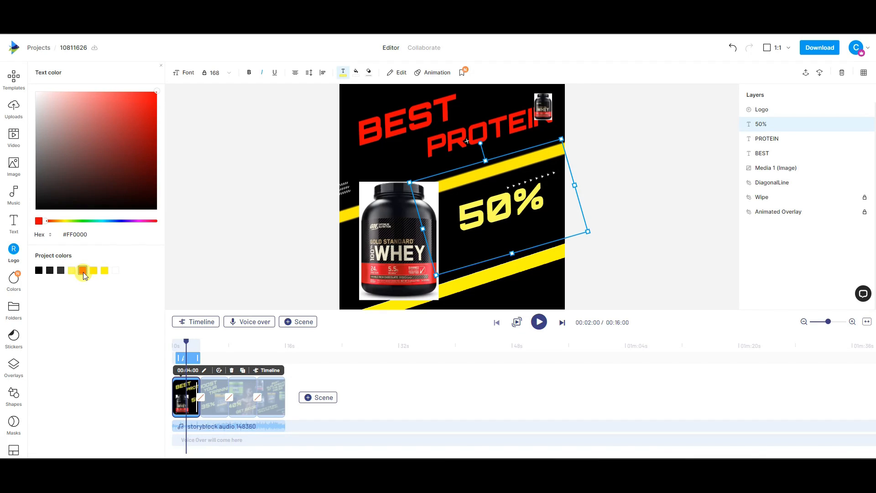
Fill the DiagonalLine and the unlocked Wipe shape in the first scene with red #FF0000.
left_click(800, 183)
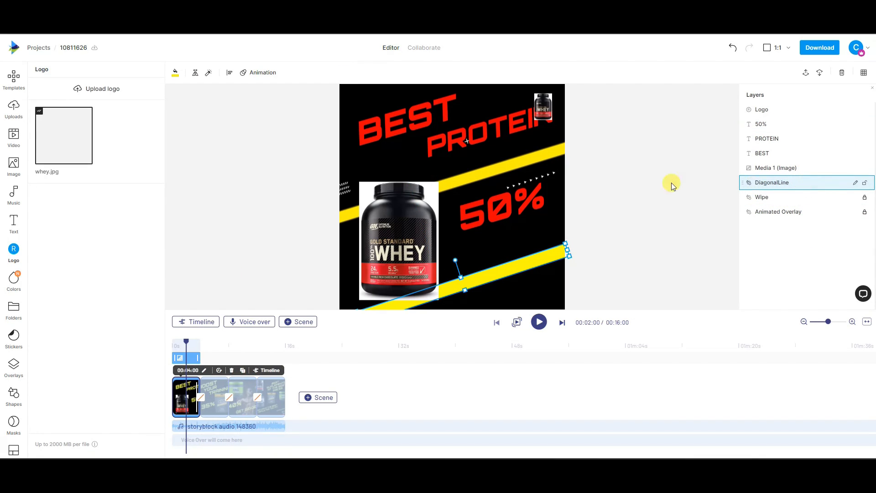
left_click(176, 74)
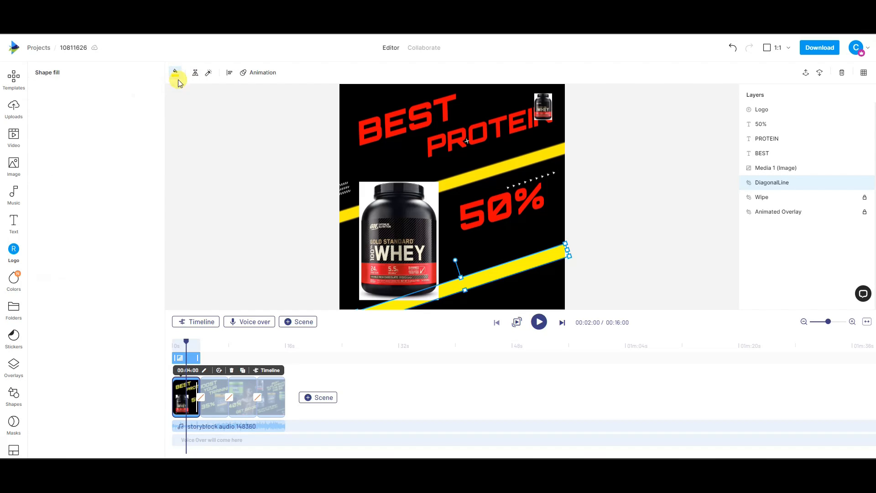
left_click(83, 293)
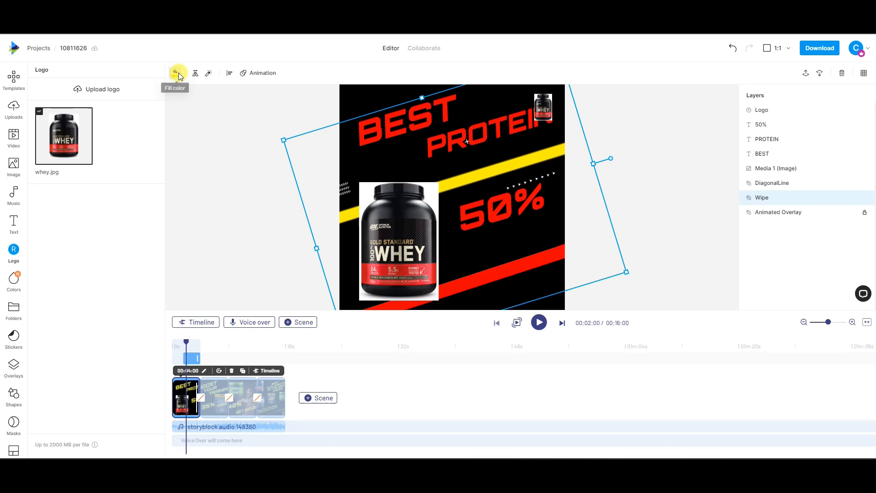
left_click(178, 74)
left_click(83, 292)
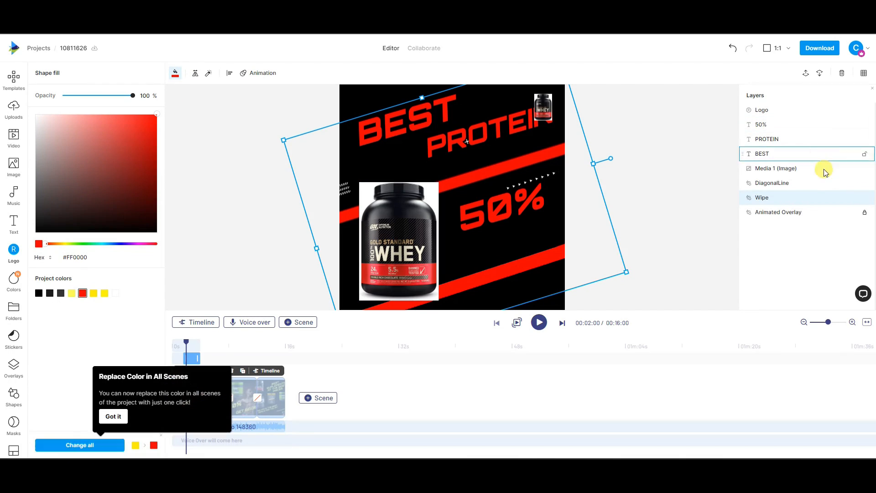
left_click(248, 267)
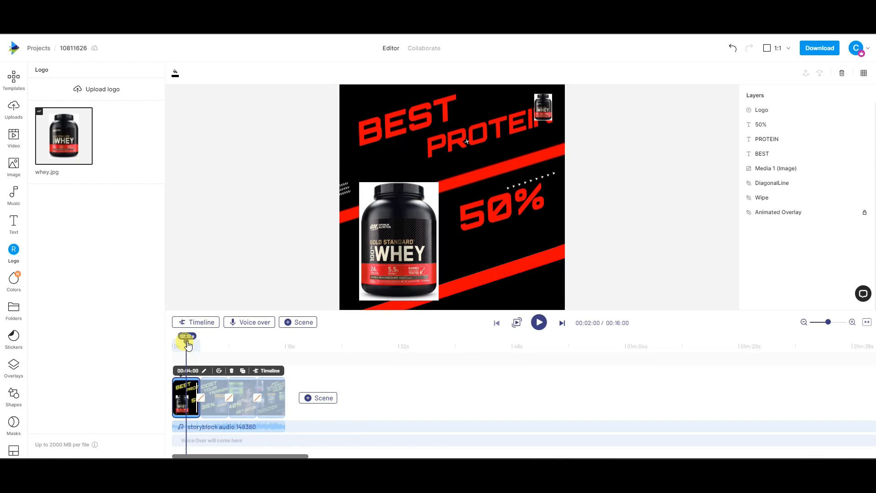
Play the video from the start and scrub across the transition between the first and second scenes.
left_click_drag(188, 344, 173, 346)
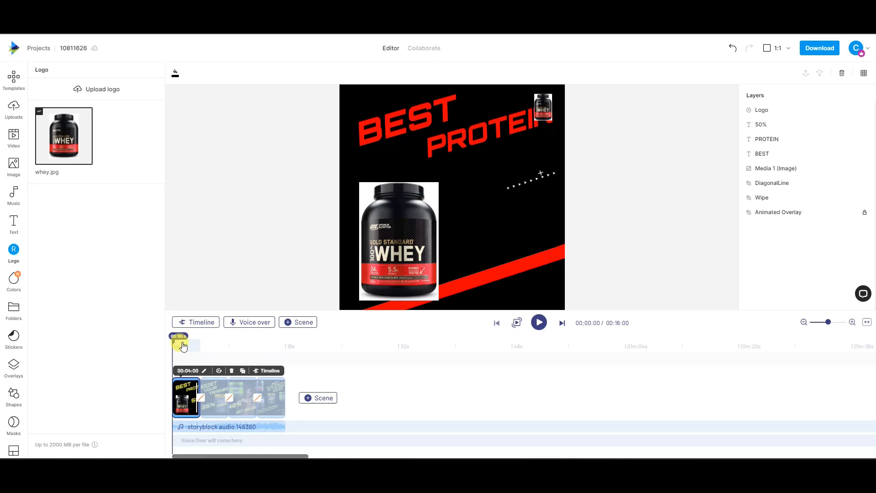
left_click(539, 323)
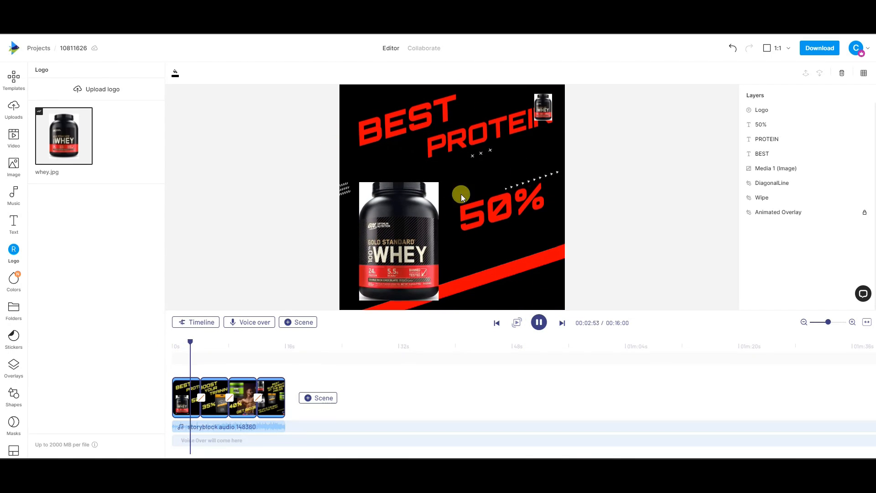
left_click(539, 322)
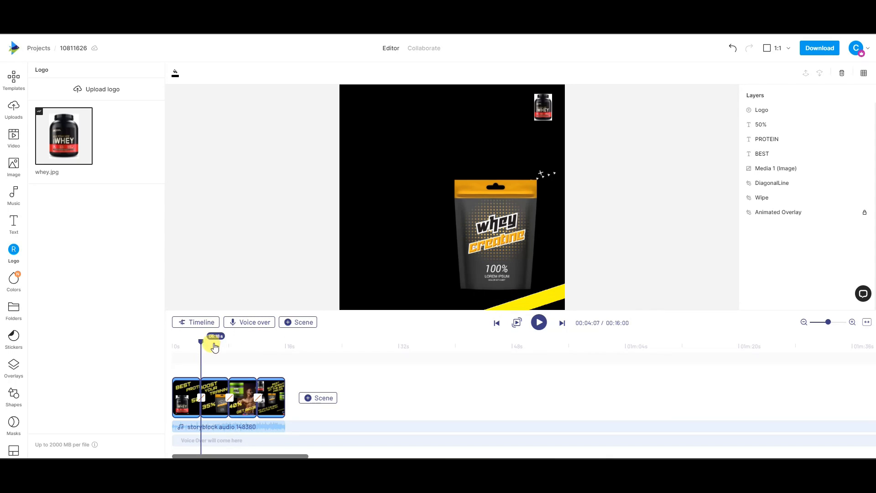
left_click_drag(200, 341, 194, 342)
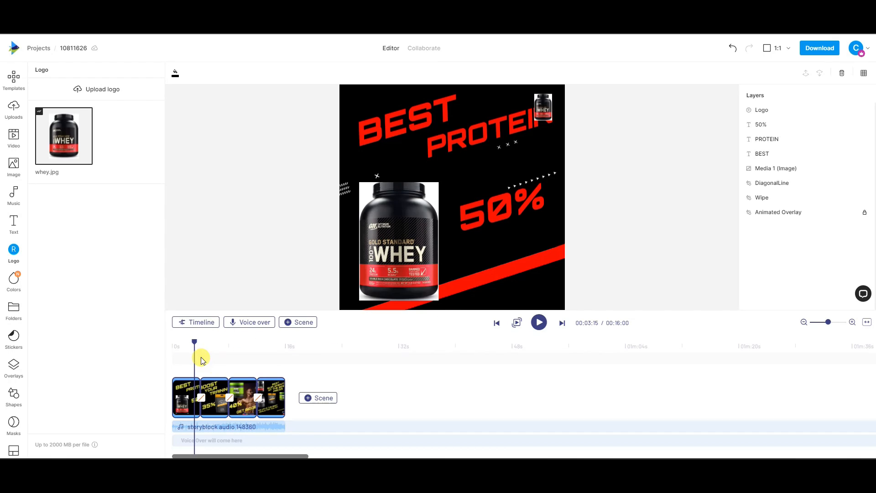
left_click_drag(192, 345, 205, 345)
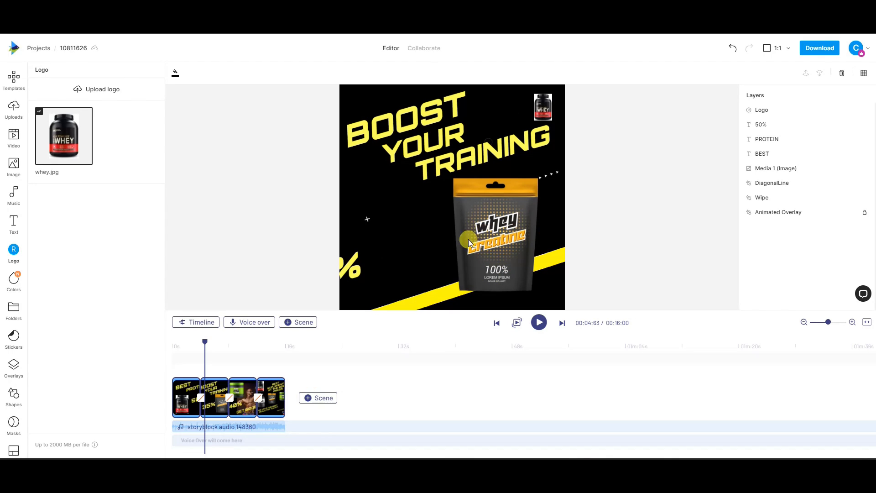
Inspect the product image in the second scene and the bodybuilder photo in the third scene by selecting each.
left_click(498, 242)
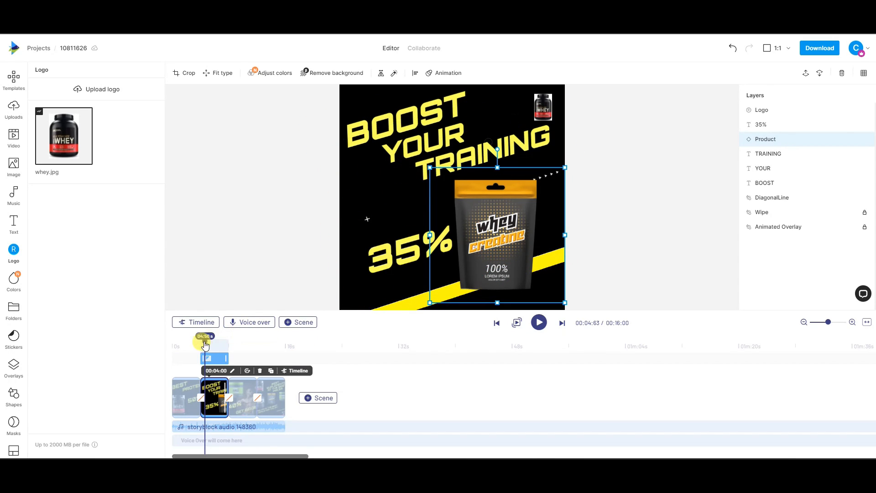
left_click_drag(205, 340, 240, 343)
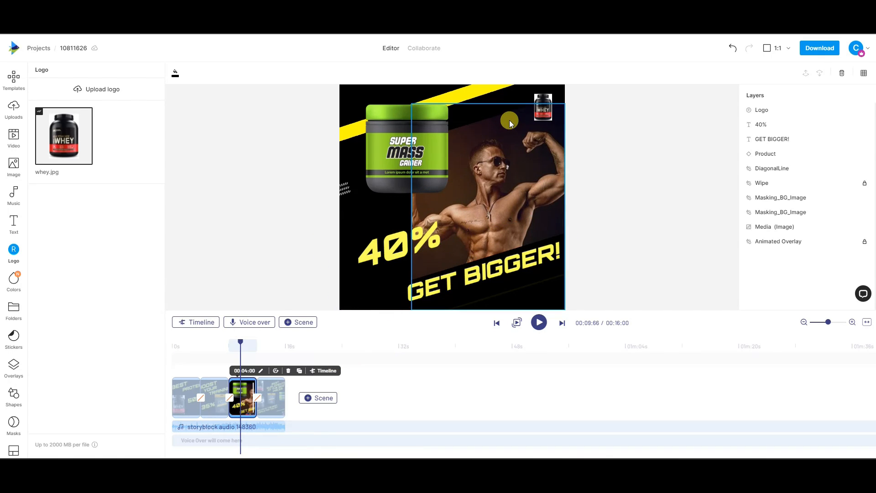
left_click(503, 192)
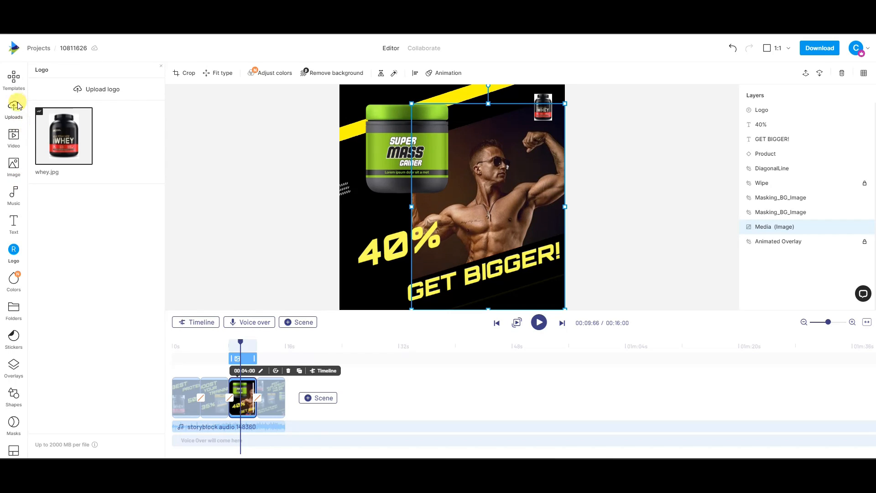
Try a barbell photo from a "fitness" stock image search over the third scene and delete it.
left_click(15, 172)
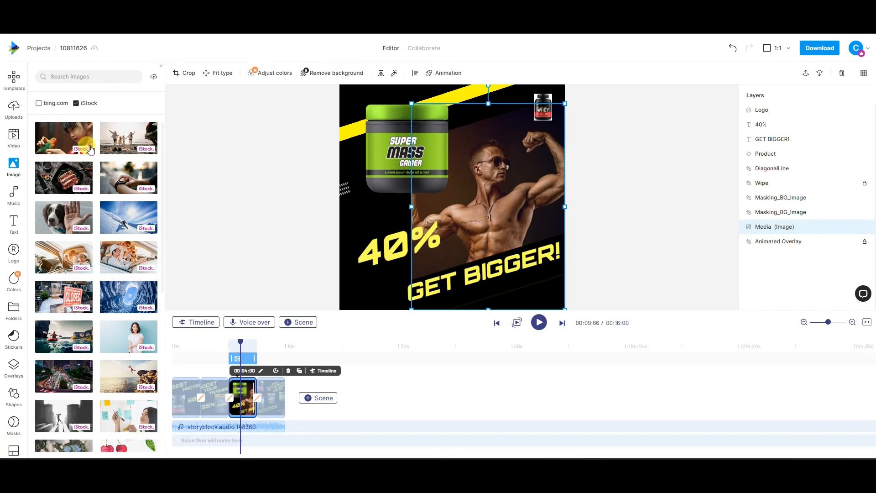
scroll(97, 274, "down", 4)
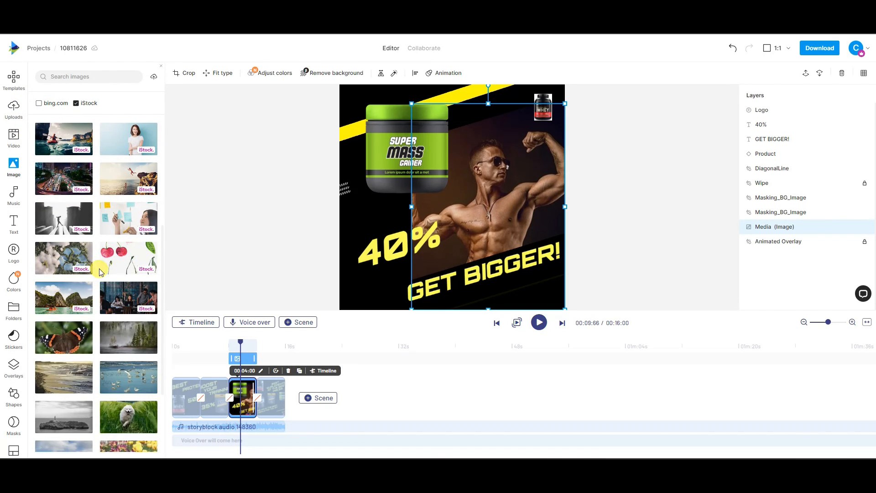
left_click(98, 76)
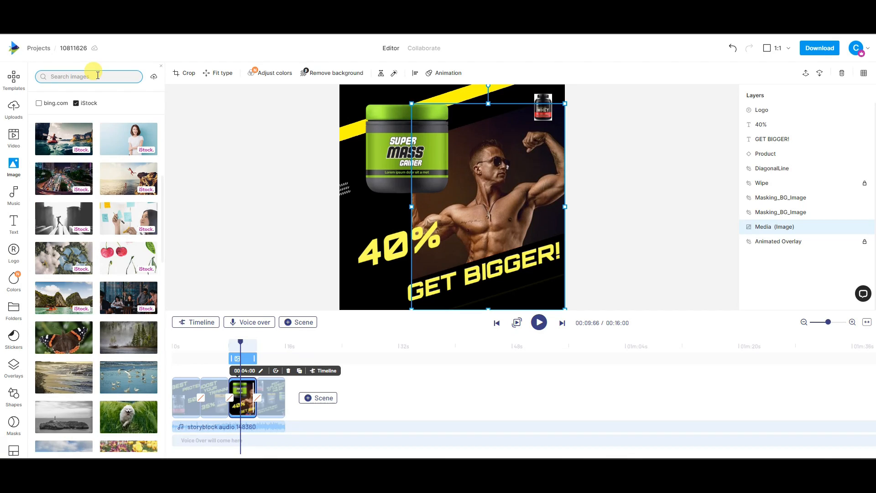
key("Return")
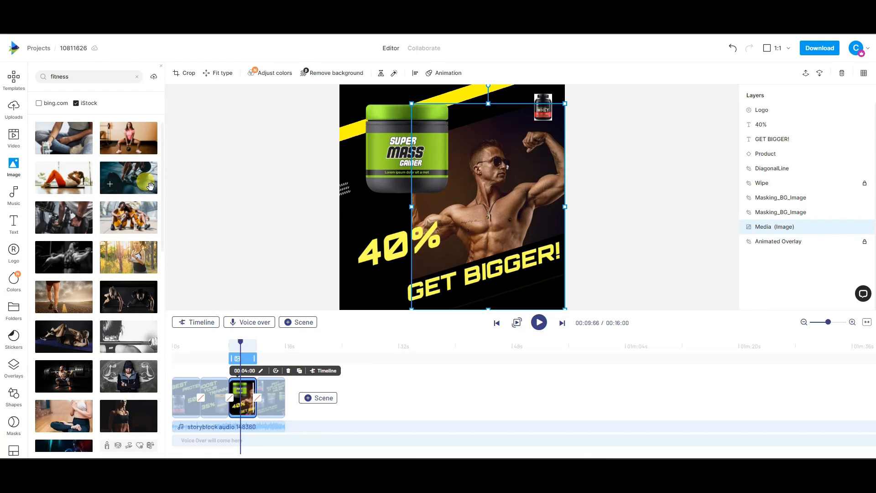
left_click_drag(150, 187, 528, 188)
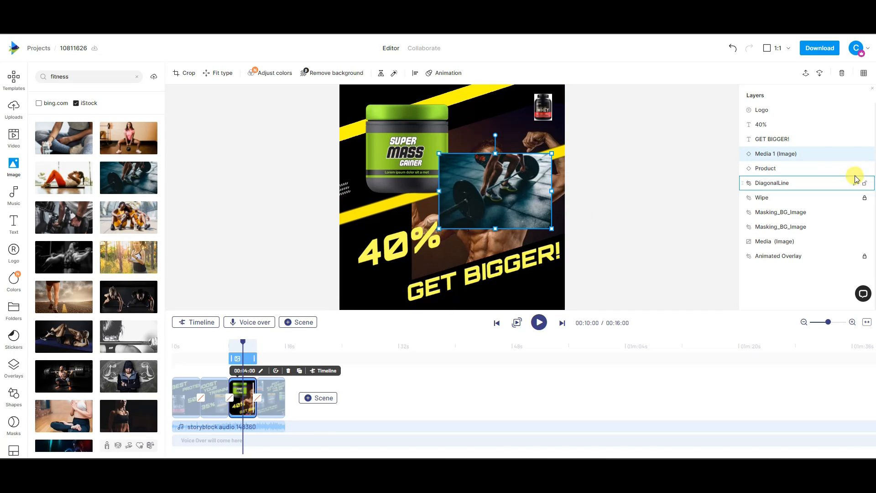
left_click(842, 74)
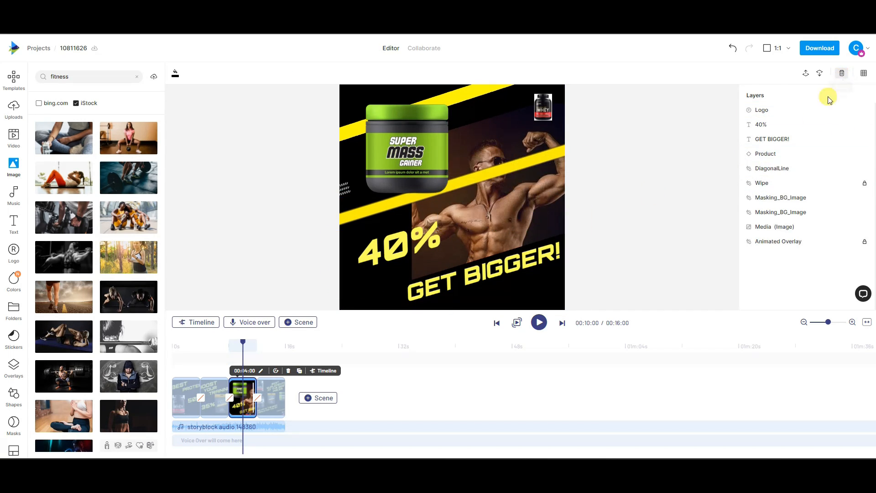
Search the stock video library for "fitness".
left_click(17, 143)
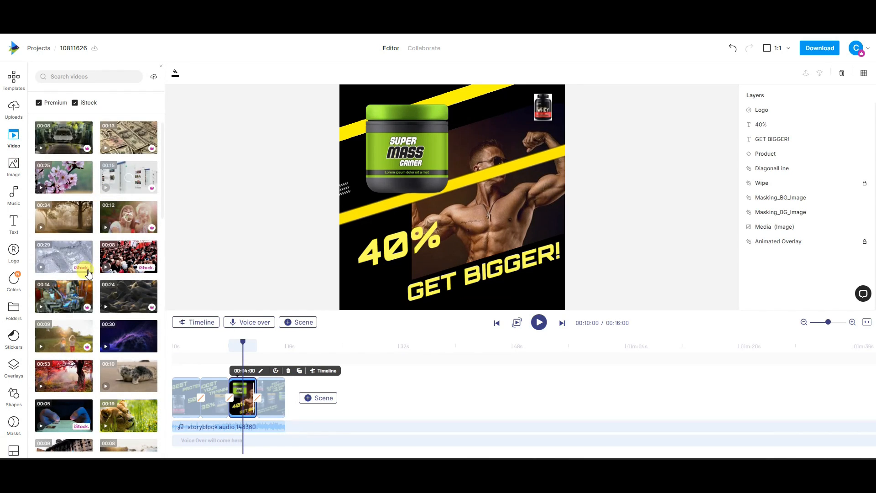
scroll(86, 286, "down", 3)
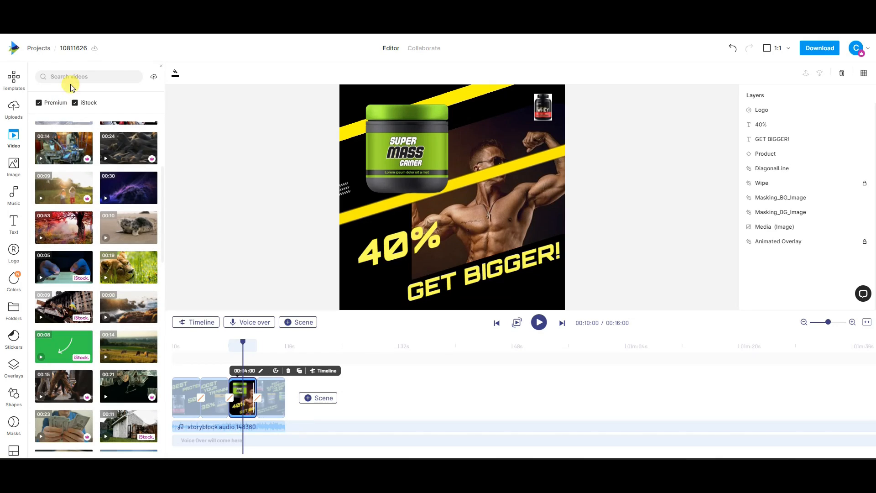
left_click(89, 77)
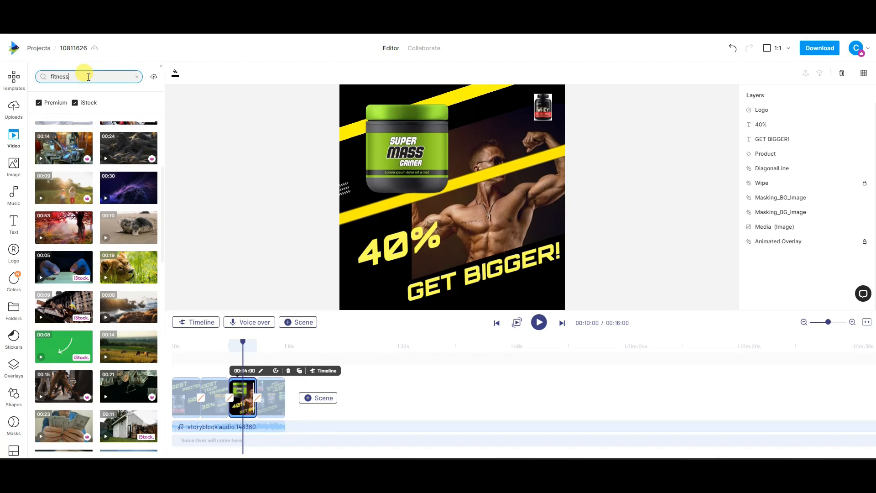
type("fitness")
key("Return")
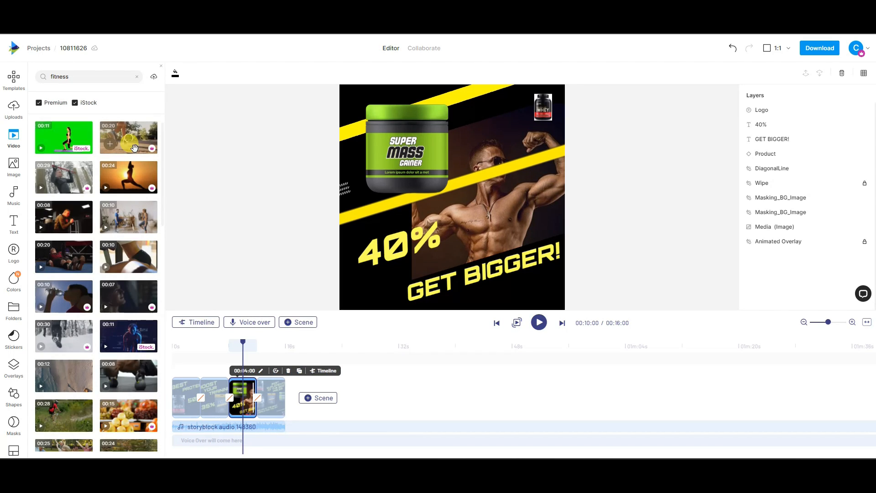
Look over the music genres and the project's audio track, and scrub through the first scene.
left_click(14, 194)
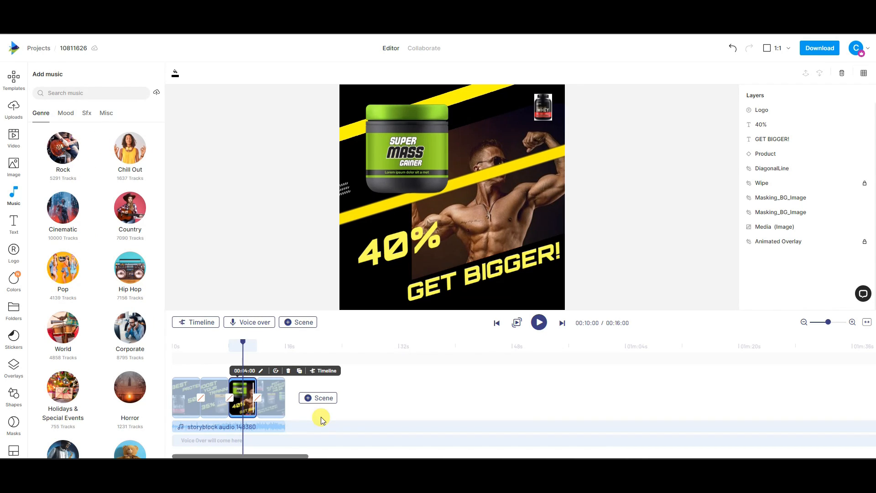
left_click(222, 428)
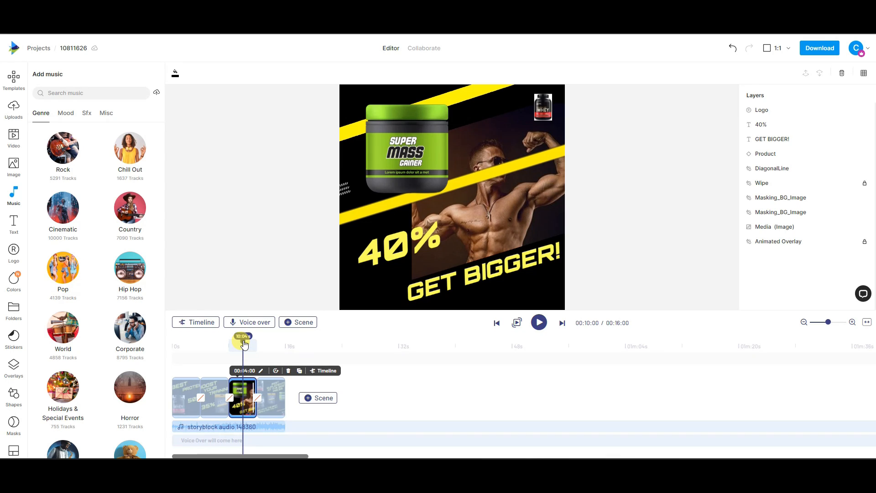
left_click_drag(243, 343, 173, 349)
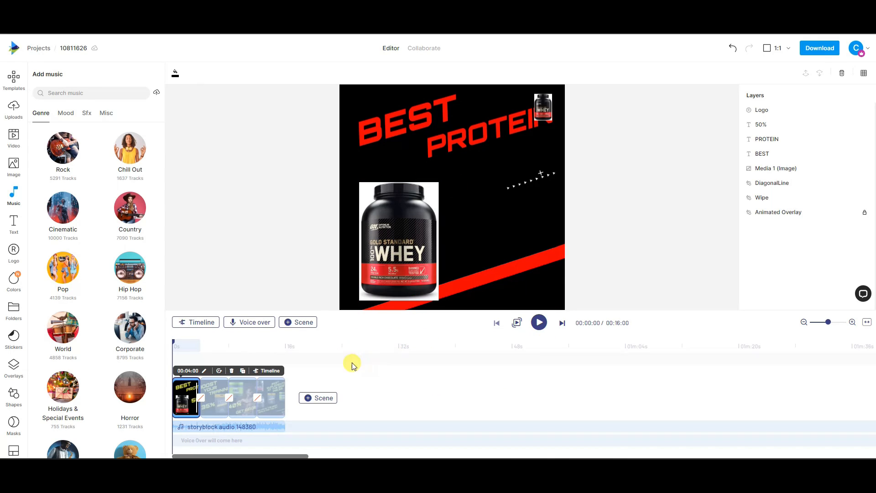
left_click_drag(175, 343, 192, 345)
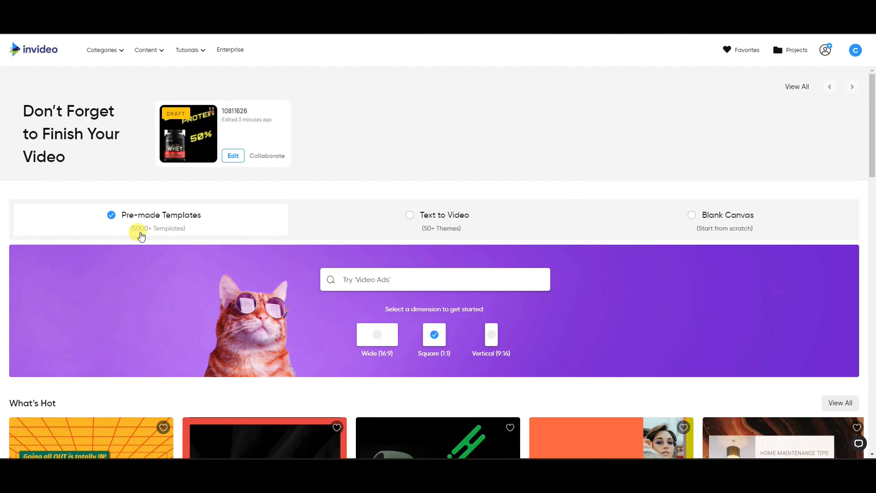
Start a new video project from a blank canvas in the square 1:1 format.
left_click(769, 210)
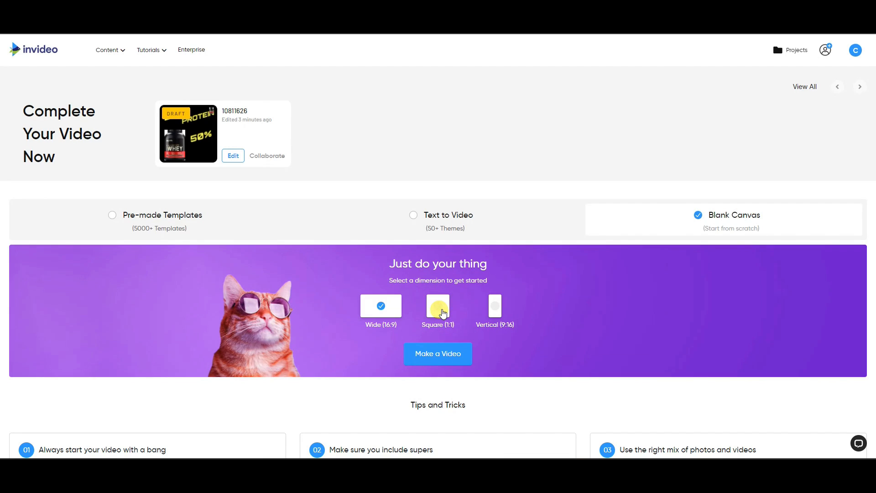
left_click(442, 310)
scroll(441, 302, "down", 1)
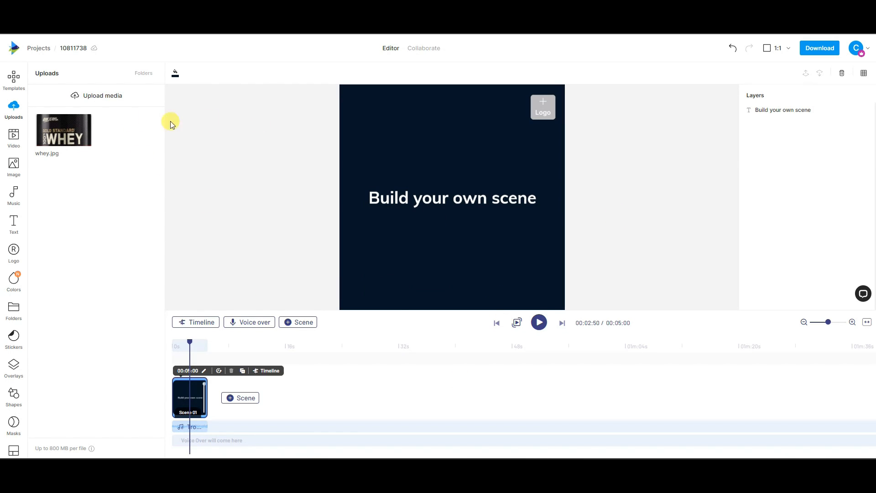
Upload the cards2.webm video with the red, blue and gold card images, and place cards2.webm in the timeline's first scene.
left_click(119, 98)
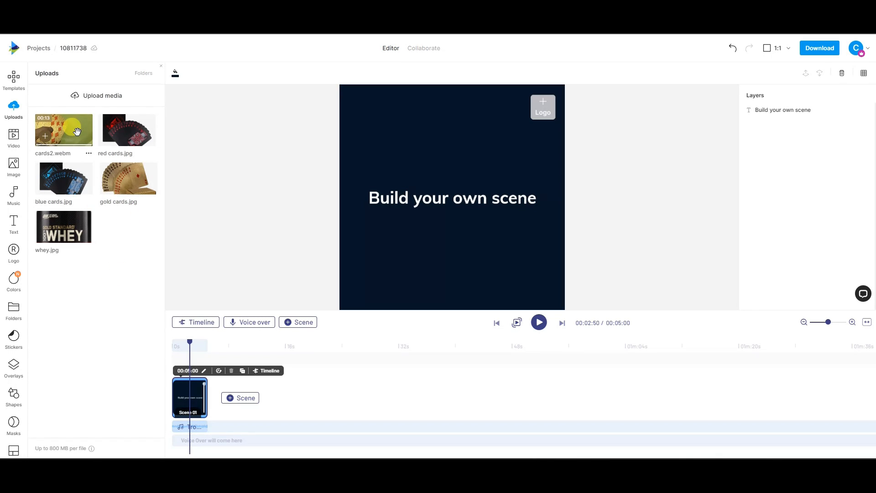
left_click_drag(76, 132, 180, 396)
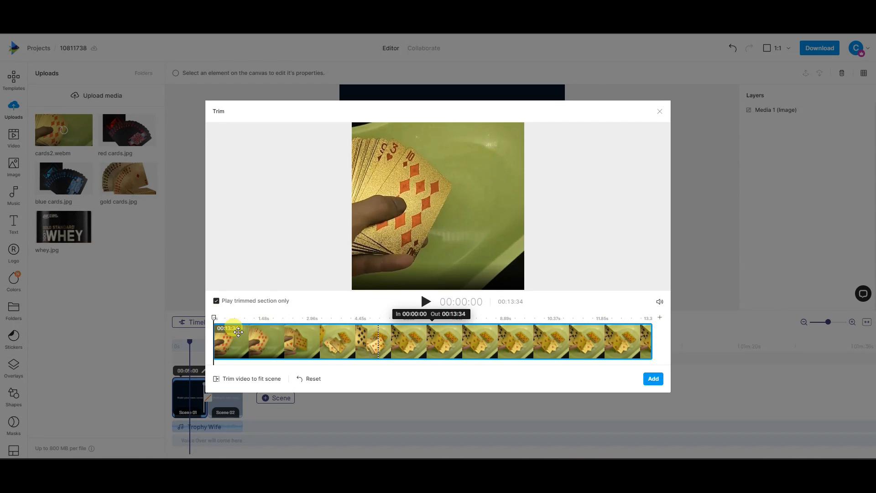
Trim cards2.webm to run from 00:01:79 to 00:11:88, cutting off the web page ending, and add it to the first scene.
left_click(426, 302)
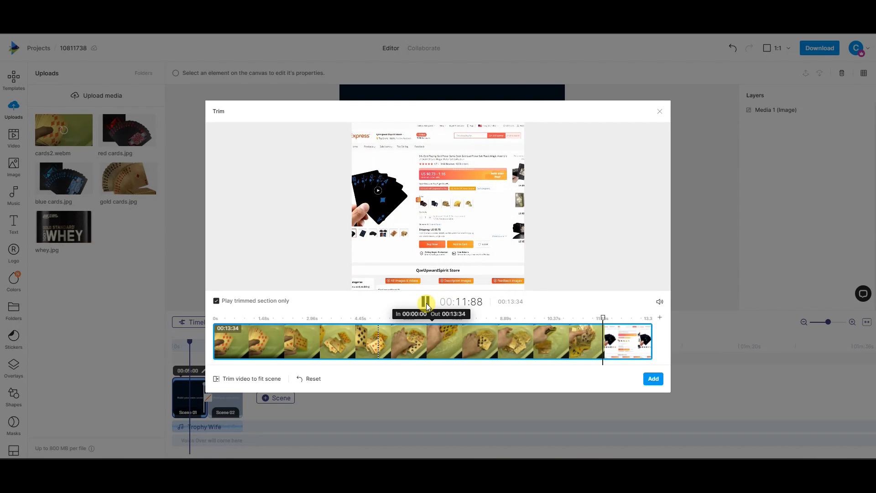
left_click(426, 303)
left_click_drag(605, 319, 600, 322)
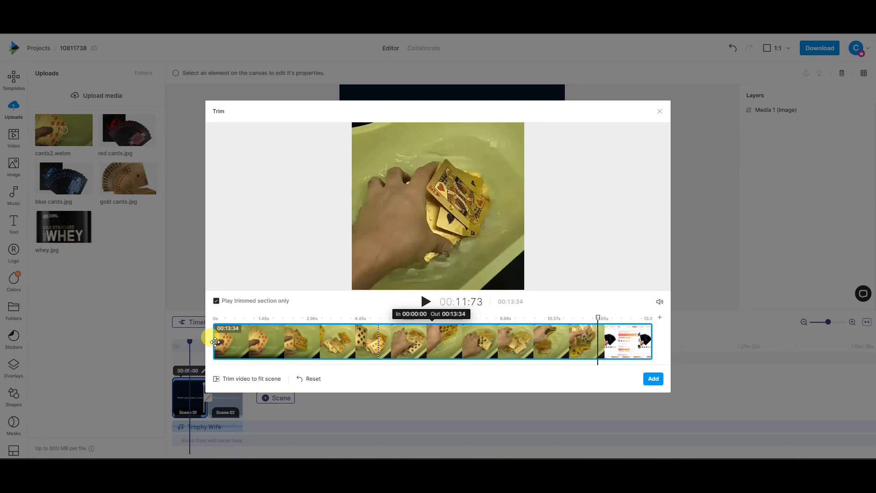
left_click_drag(218, 341, 250, 342)
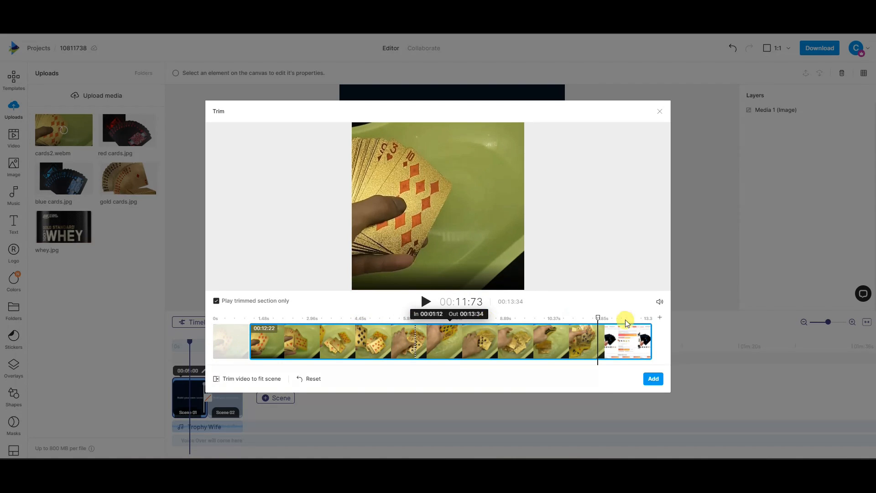
left_click_drag(597, 319, 252, 319)
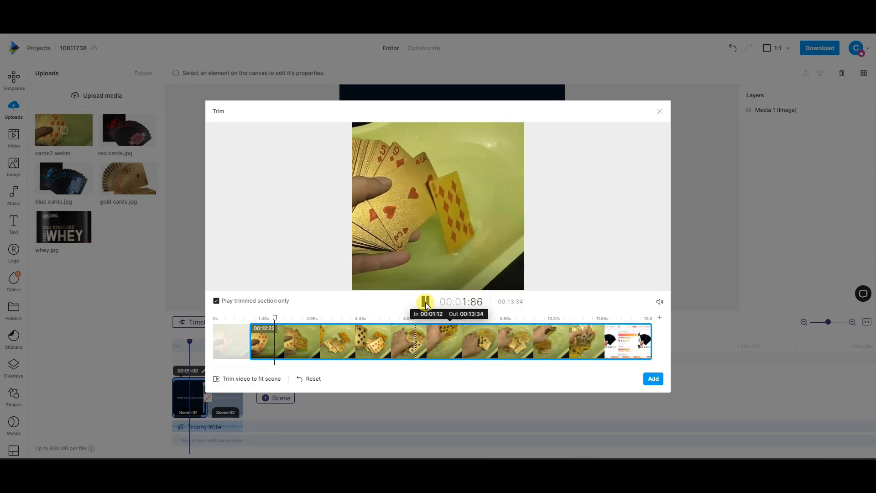
mouse_move(251, 333)
left_mouse_down()
mouse_move(273, 333)
mouse_move(273, 320)
left_mouse_up()
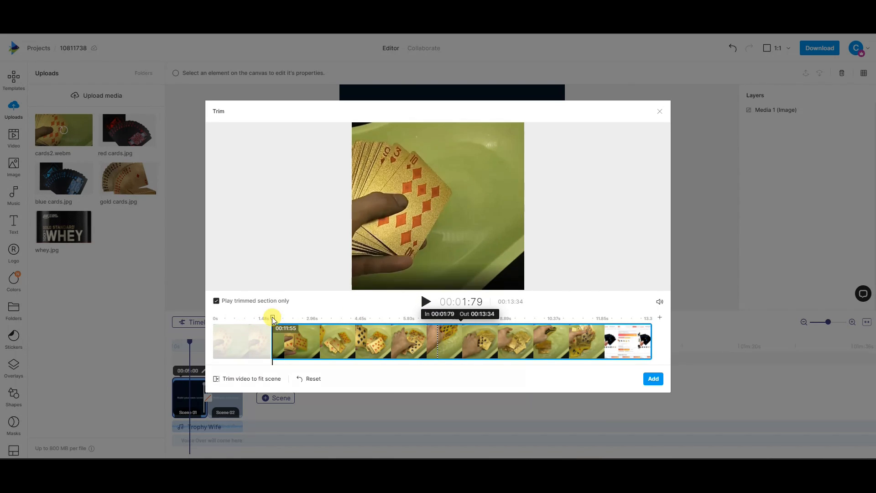
left_click(427, 302)
left_click_drag(649, 347, 604, 345)
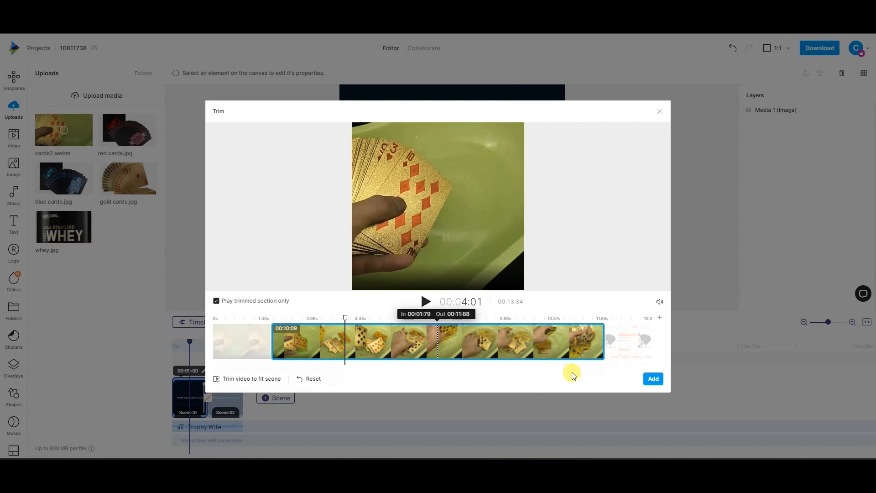
left_click(653, 378)
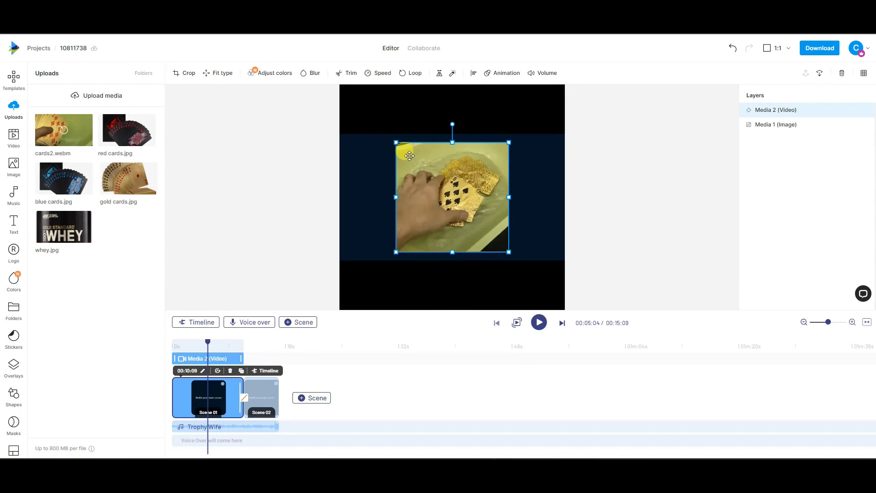
Enlarge the playing card video in the first scene until it fills the whole square canvas.
left_click_drag(395, 143, 339, 100)
left_click_drag(511, 254, 565, 311)
left_click_drag(346, 94, 339, 88)
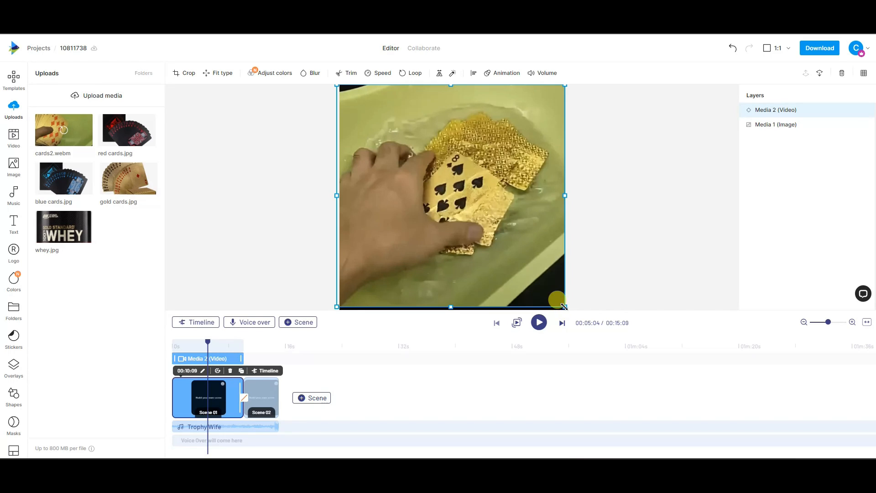
left_click_drag(564, 306, 567, 307)
left_click(307, 206)
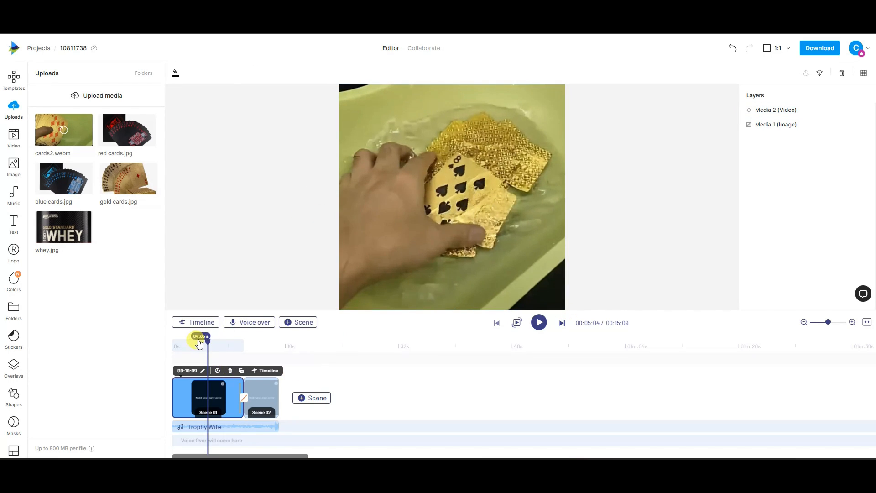
Play the first scene's card clip from near its beginning, and return the playhead to the start.
left_click_drag(210, 345, 173, 345)
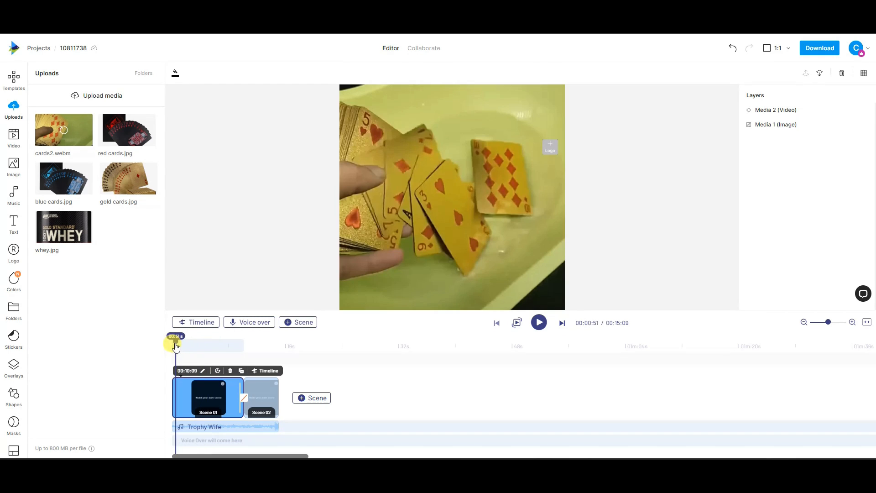
left_click(539, 325)
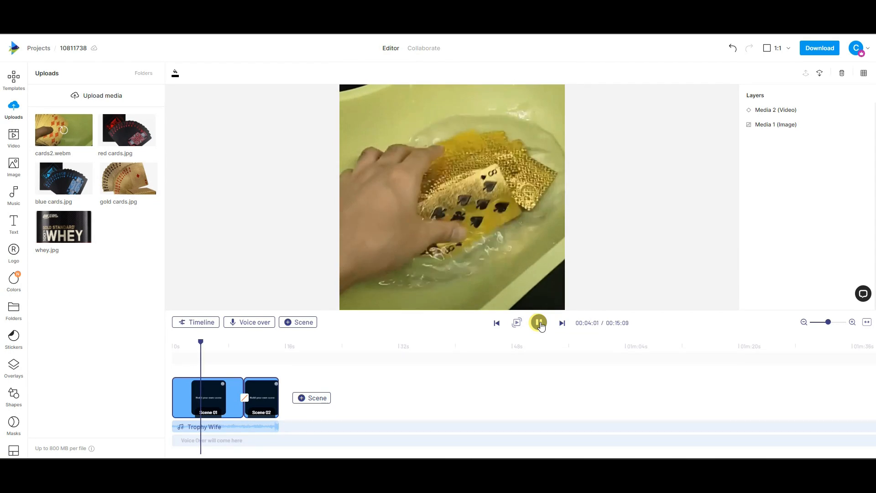
left_click(539, 322)
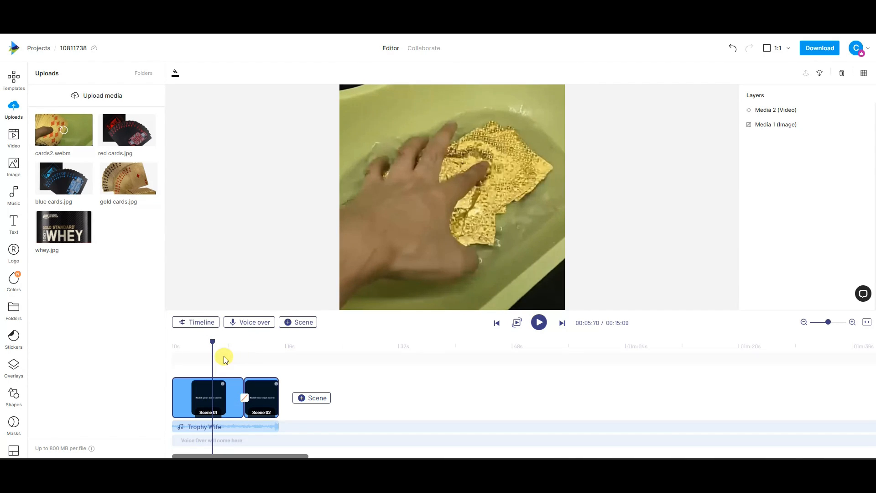
left_click_drag(215, 345, 172, 343)
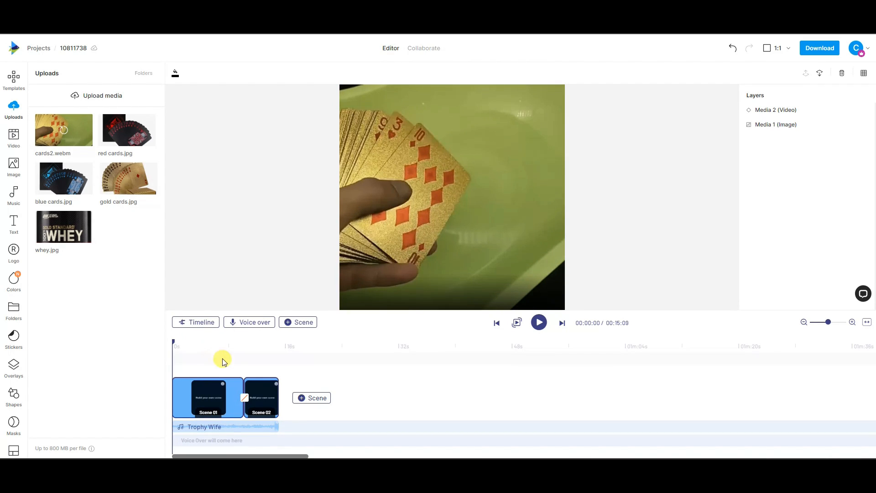
Browse the text style categories, from Basic and Artistic through Social Media Credits and Search Boxes, for a suitable caption design.
left_click(14, 222)
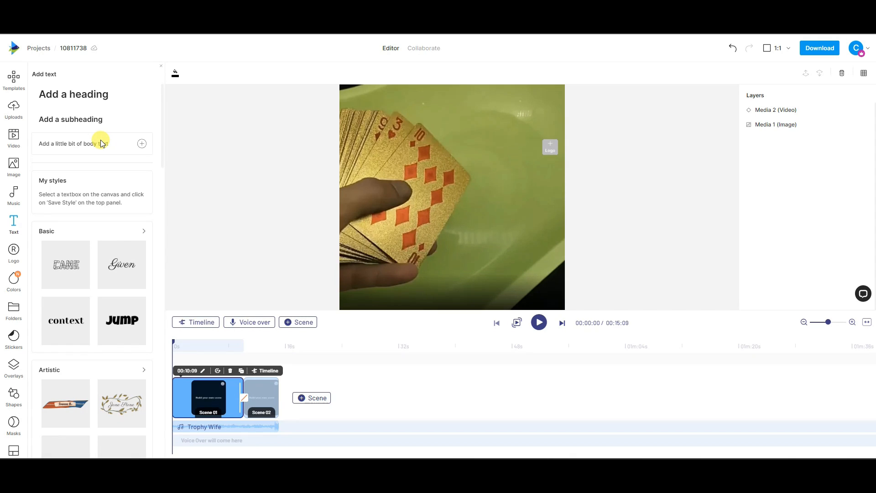
scroll(94, 231, "down", 2)
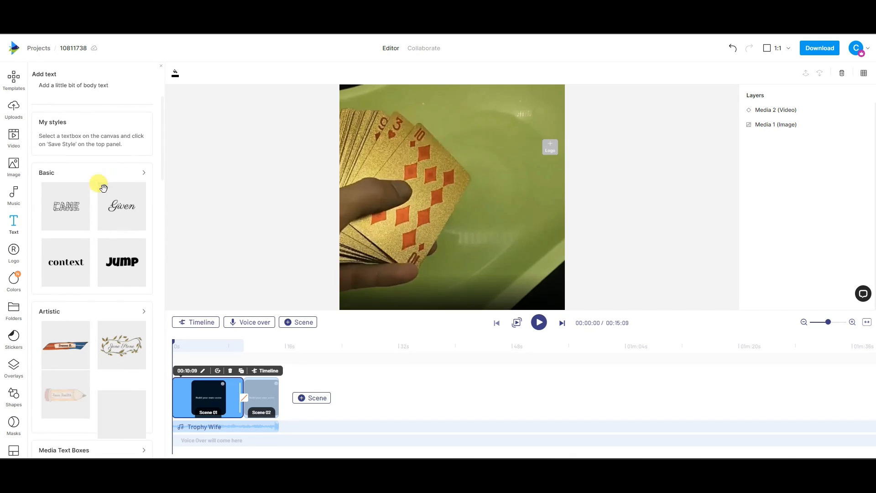
scroll(96, 219, "down", 2)
scroll(97, 265, "down", 3)
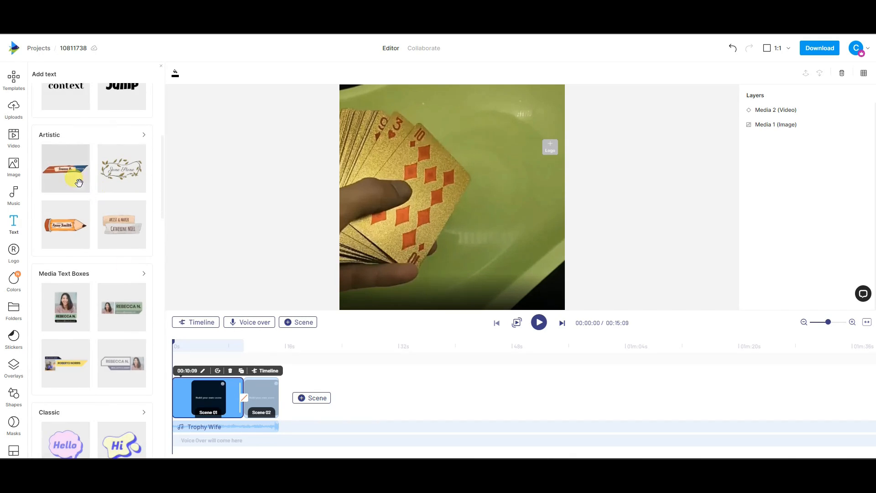
scroll(121, 285, "down", 4)
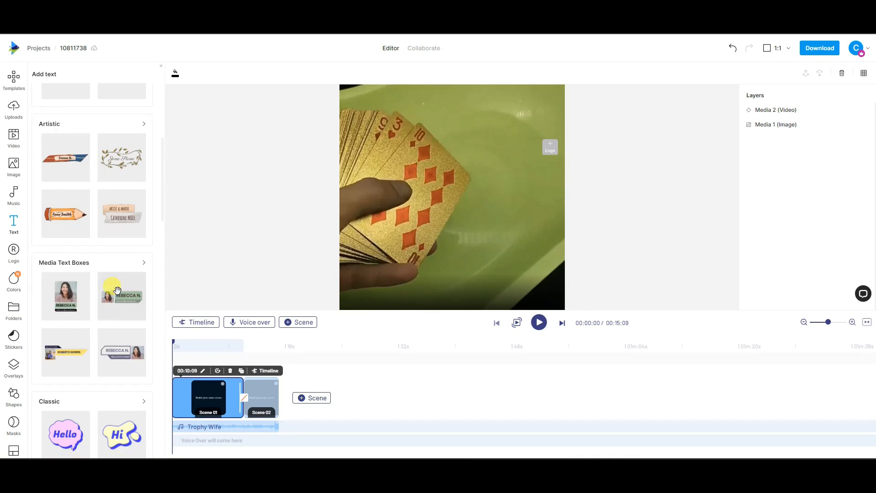
scroll(121, 292, "down", 2)
scroll(108, 280, "down", 4)
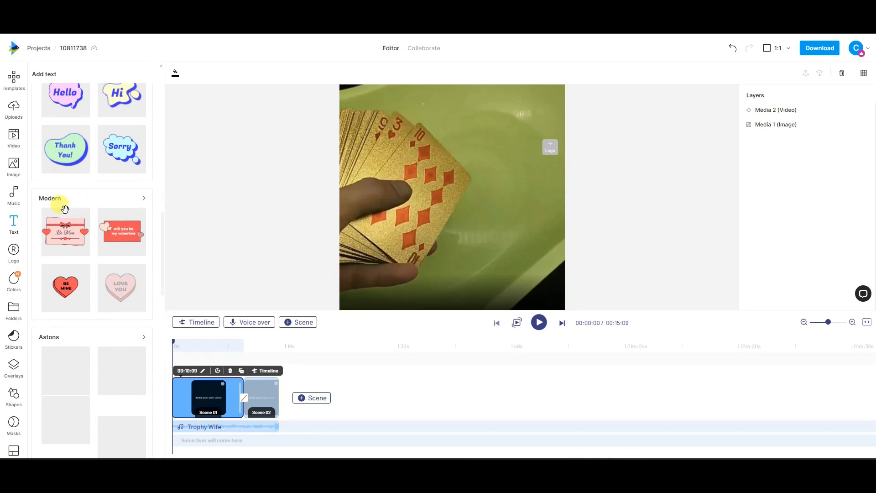
scroll(96, 258, "down", 5)
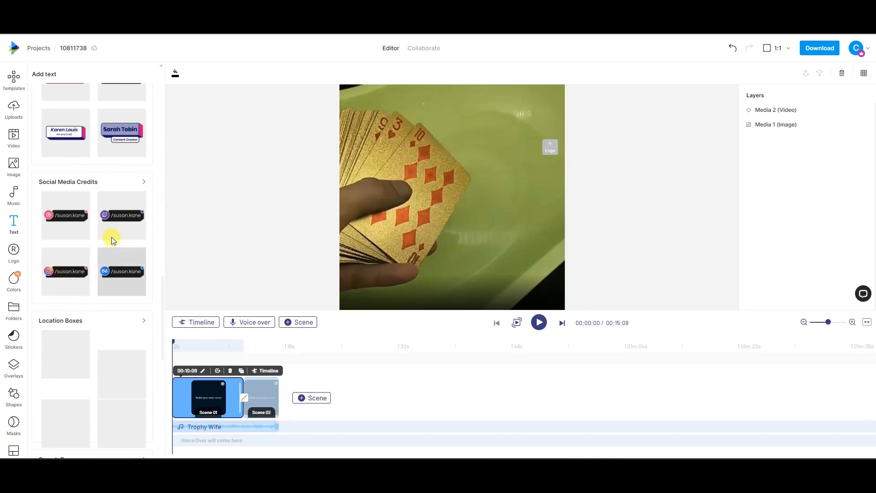
scroll(103, 260, "down", 6)
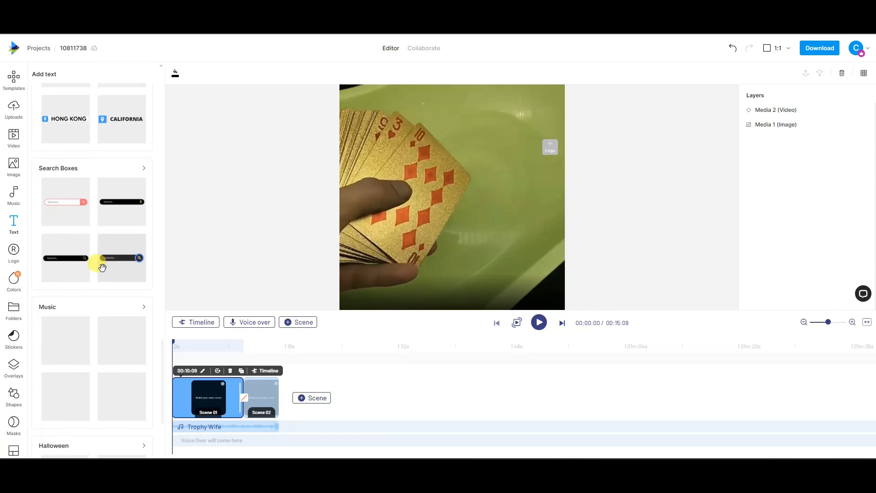
scroll(110, 281, "down", 4)
scroll(118, 290, "up", 12)
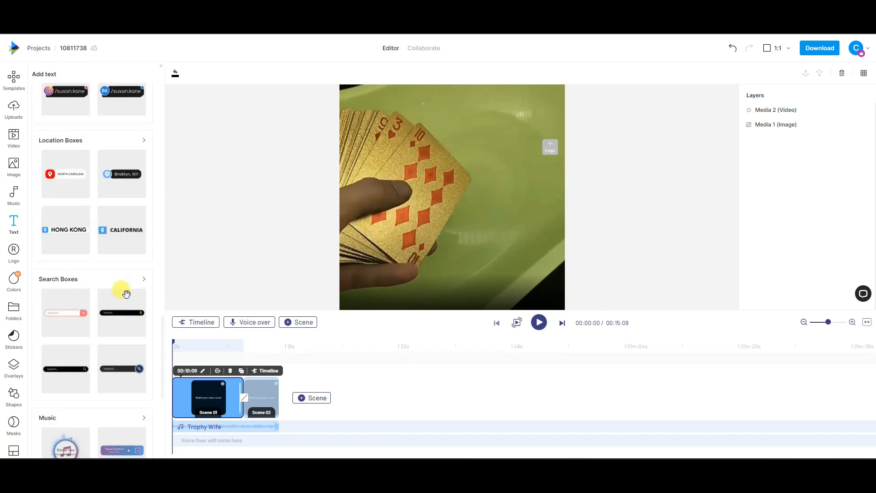
scroll(127, 299, "up", 14)
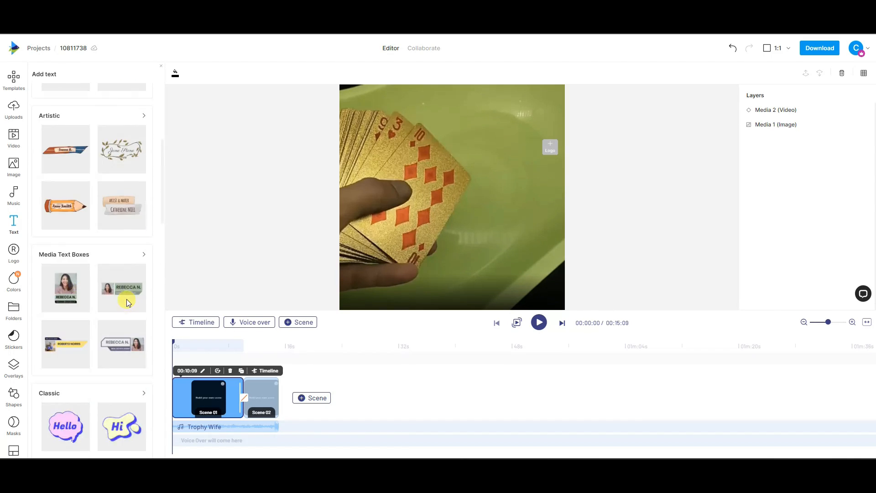
scroll(127, 299, "up", 3)
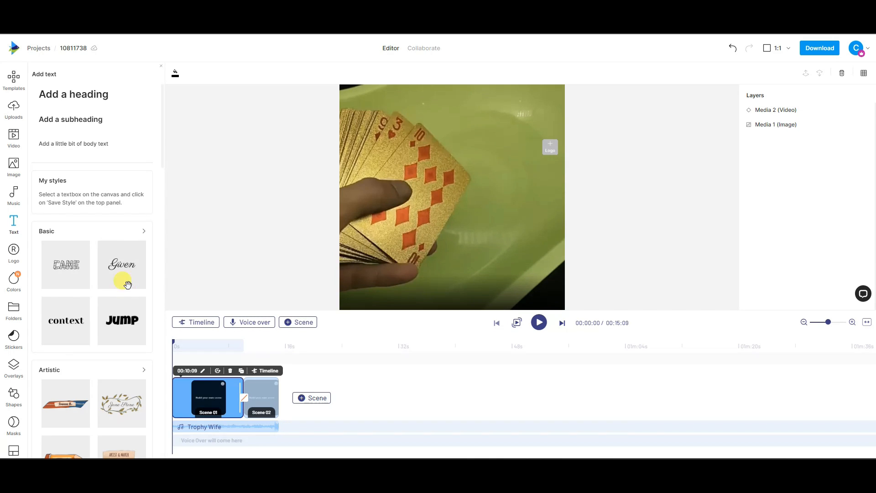
Add the "typeface" text style from the Basic category to the first scene and place it near the top of the canvas.
left_click(142, 230)
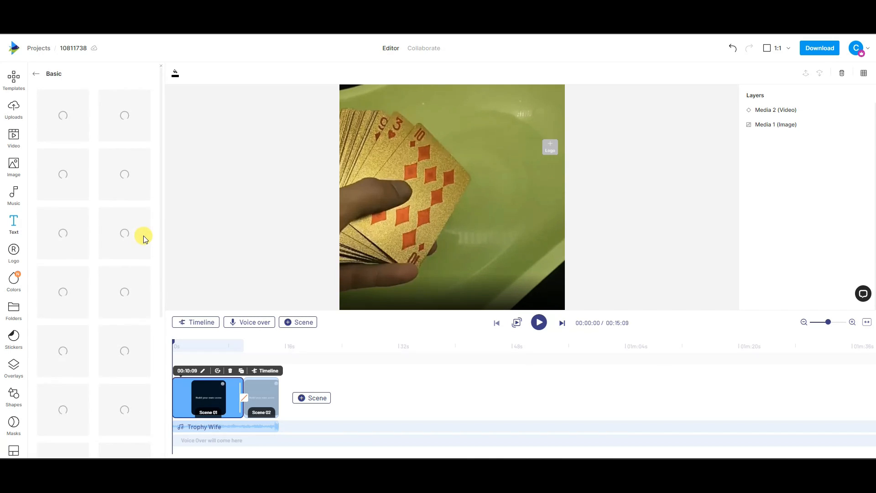
scroll(113, 231, "down", 3)
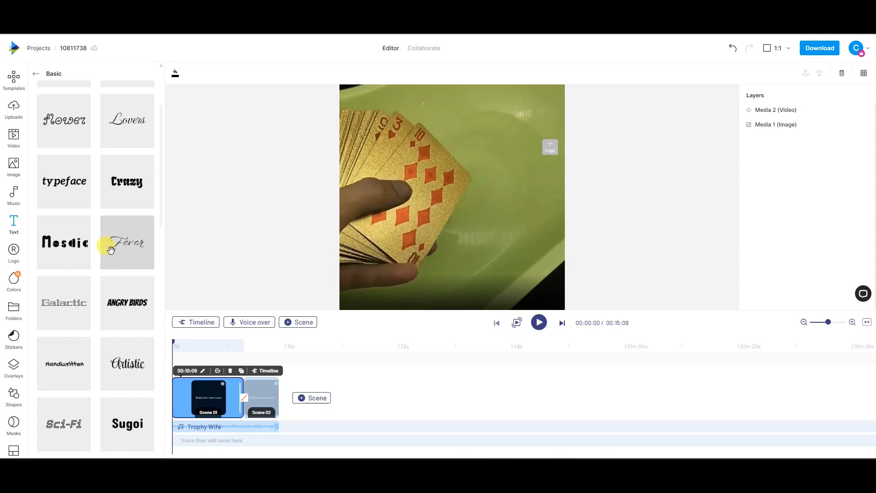
left_click(65, 202)
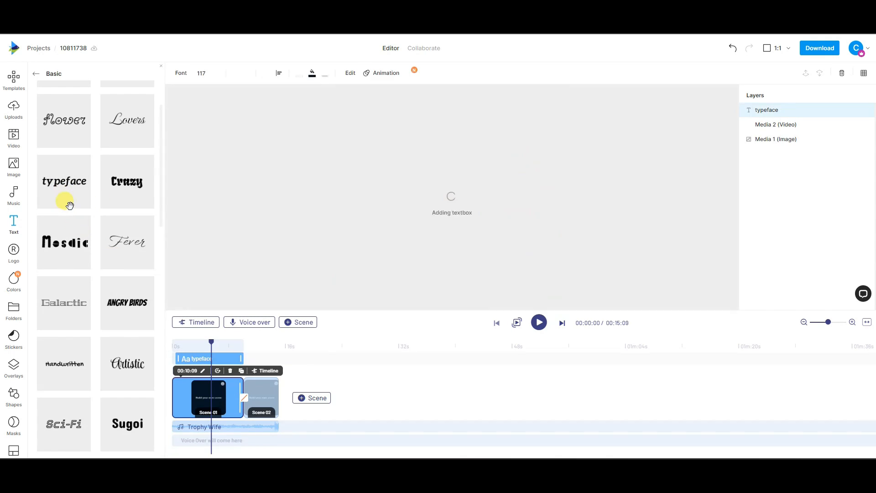
left_click(474, 216)
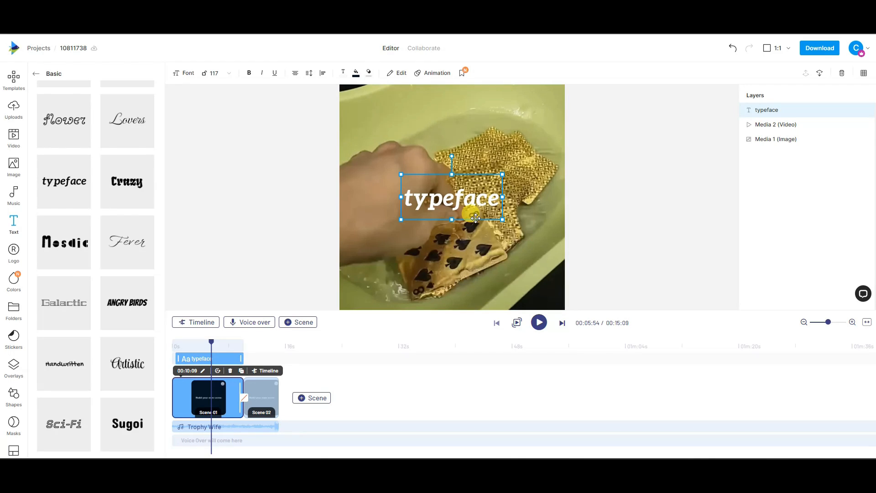
left_click_drag(476, 218, 483, 135)
Replace the placeholder text with "These Cards Are Waterproof!".
double_click(447, 112)
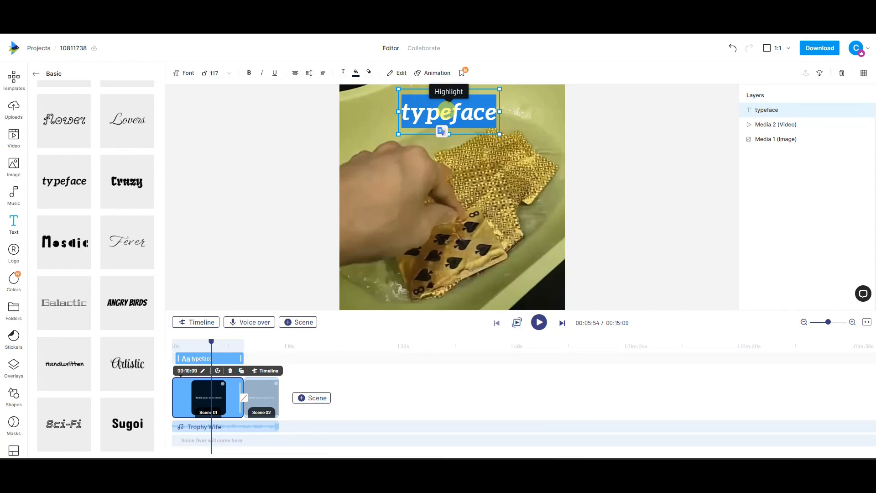
type("Th")
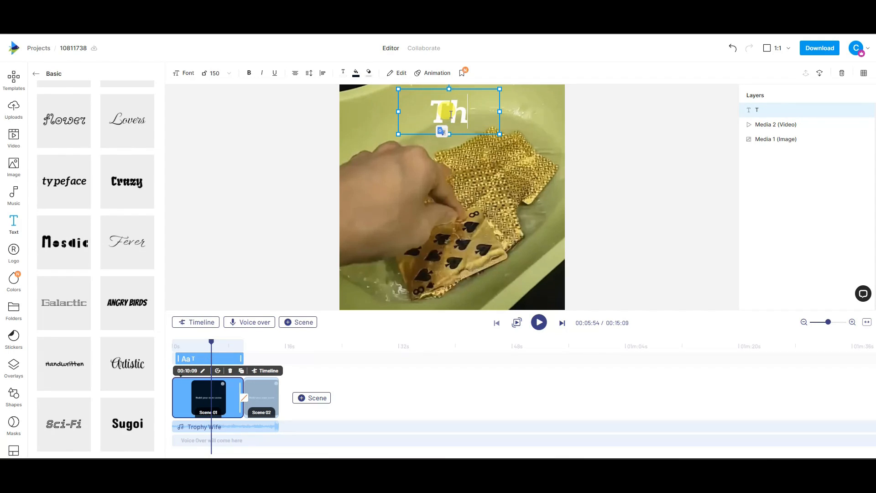
type("ese Cards")
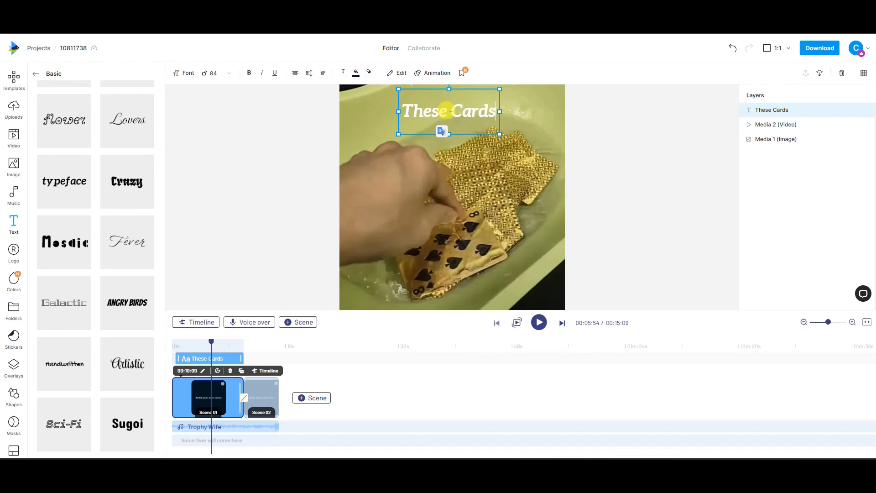
key("Return")
type("A")
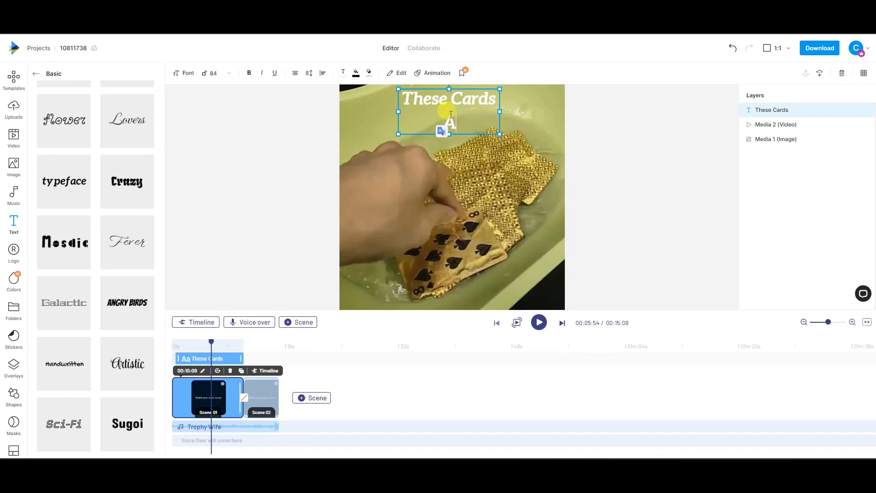
type("re Wate")
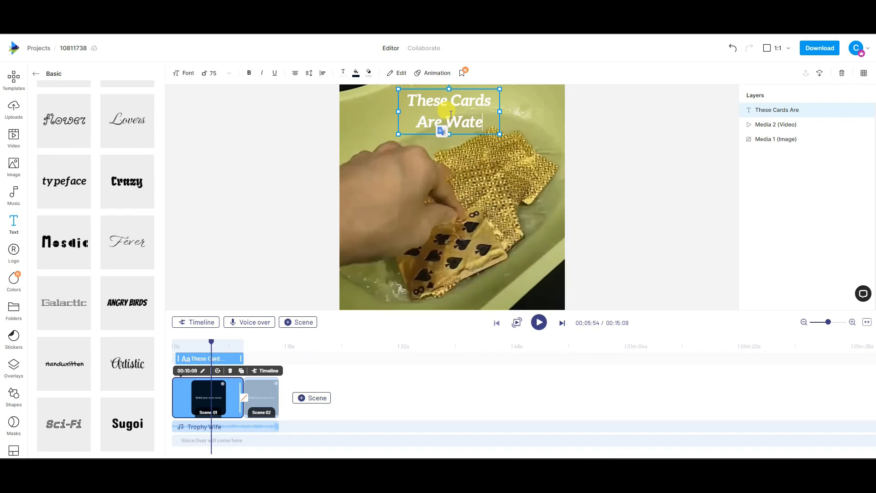
type("rproof!")
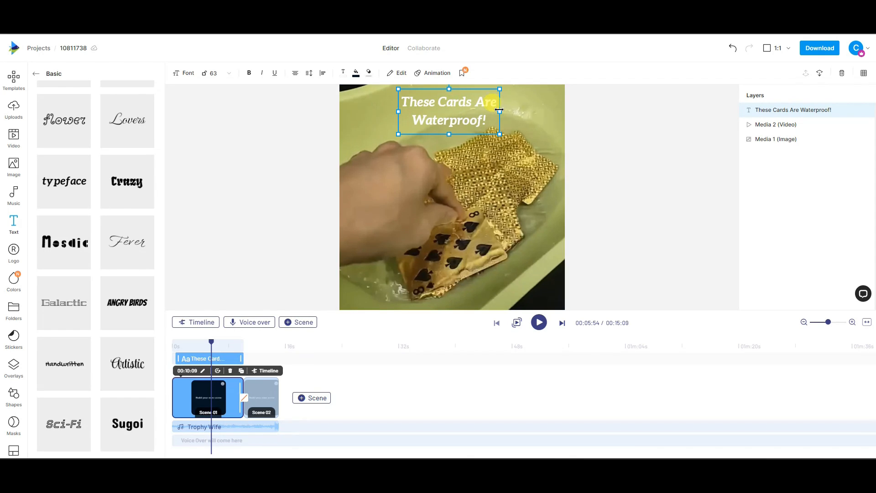
Widen the "These Cards Are Waterproof!" text box and center it horizontally near the top of the canvas.
left_click_drag(501, 110, 524, 111)
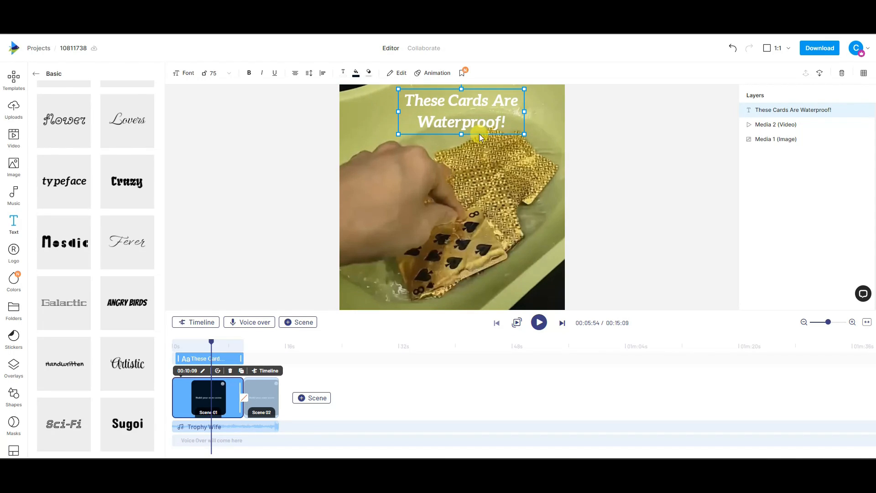
left_click_drag(472, 133, 463, 135)
left_click_drag(516, 113, 528, 114)
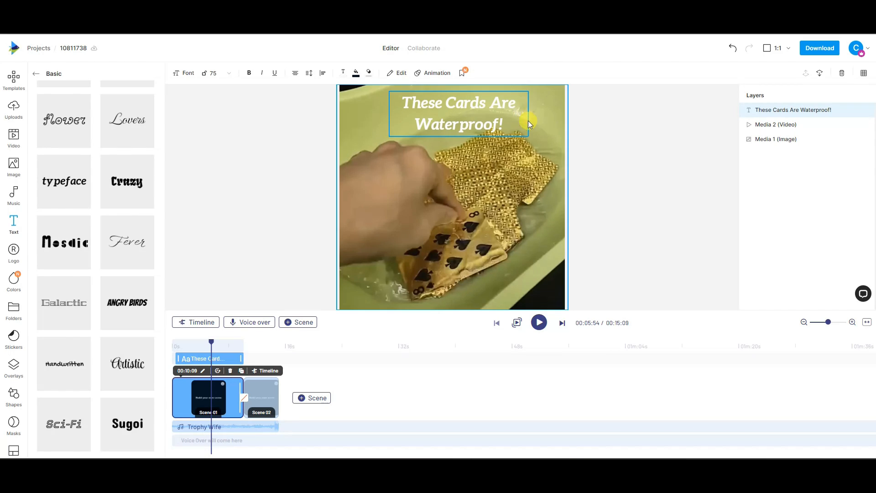
left_click_drag(437, 132, 431, 133)
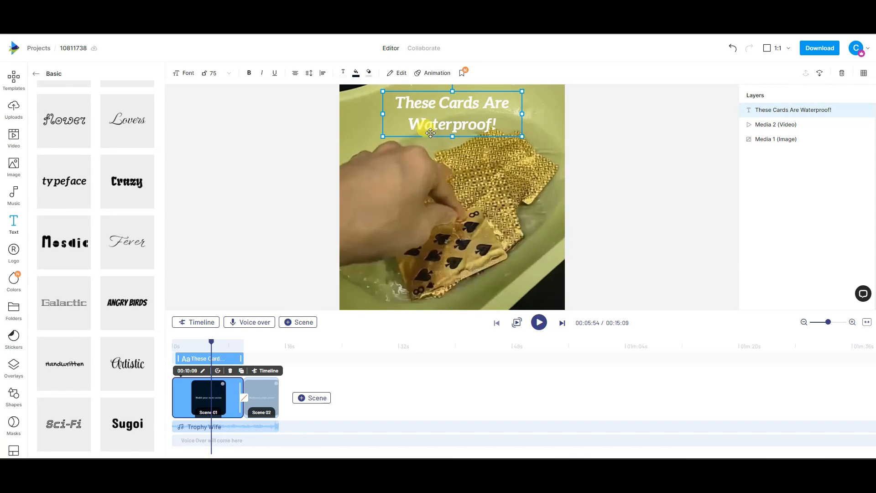
Give the waterproof caption's text box a background fill at 100% opacity.
double_click(432, 115)
left_click(415, 104)
key("ctrl+a")
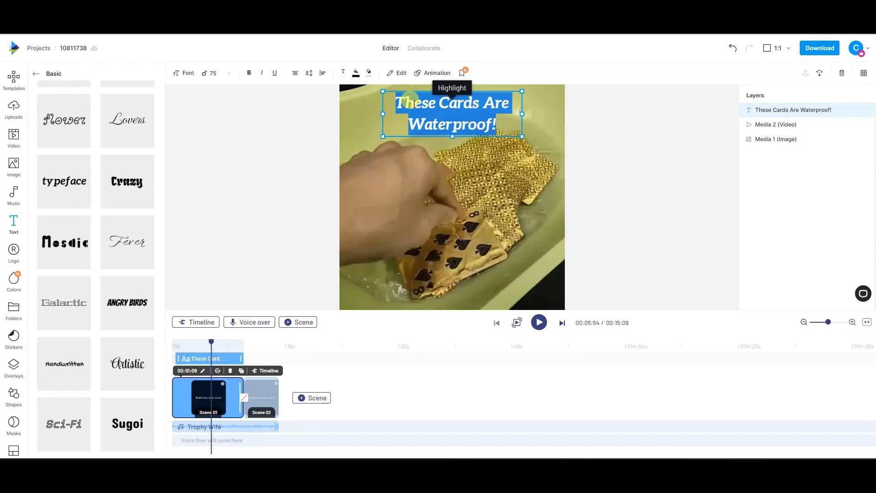
left_click(367, 75)
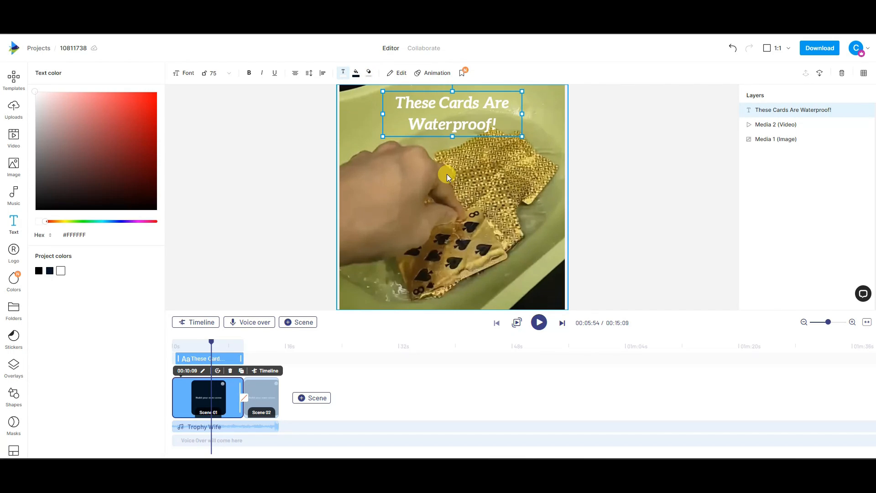
left_click(358, 76)
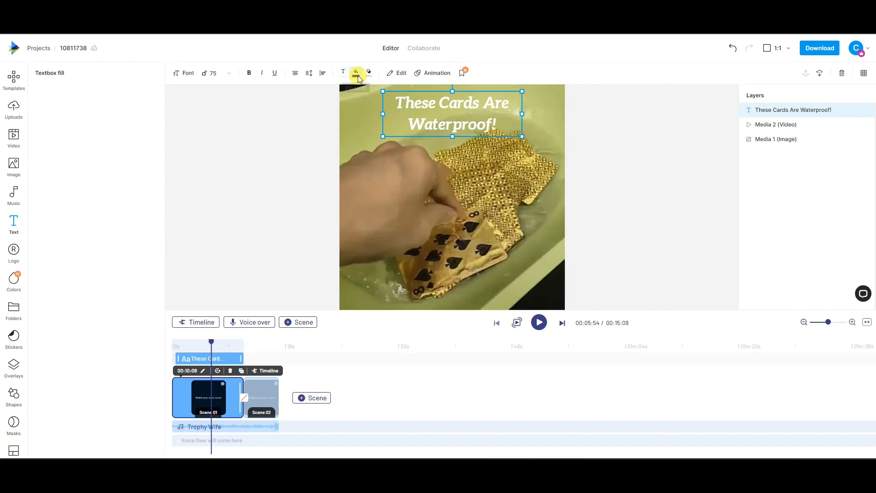
left_click_drag(65, 95, 166, 98)
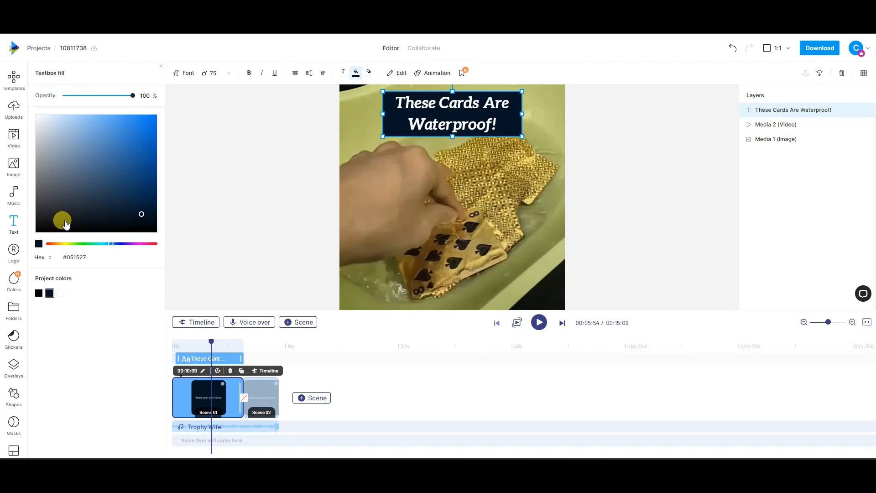
Change the caption's text box fill color to dark blue, #000873.
left_click_drag(65, 224, 225, 243)
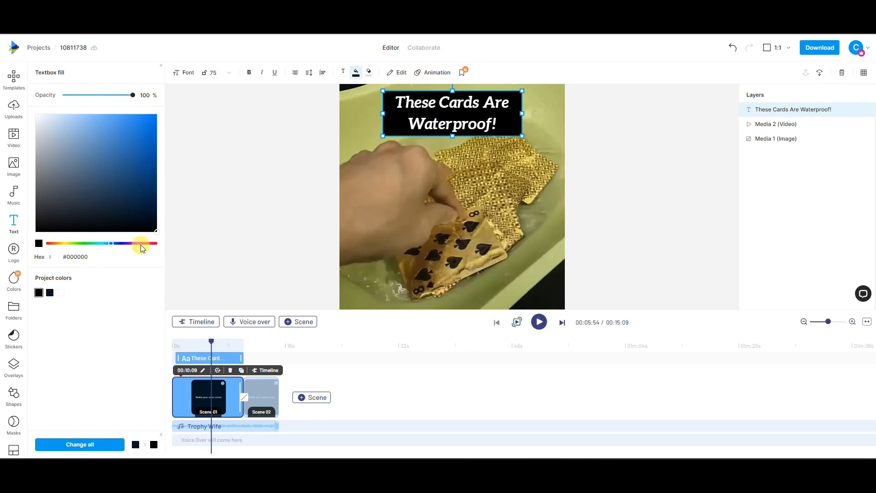
left_click_drag(142, 213, 163, 195)
left_click_drag(127, 243, 119, 242)
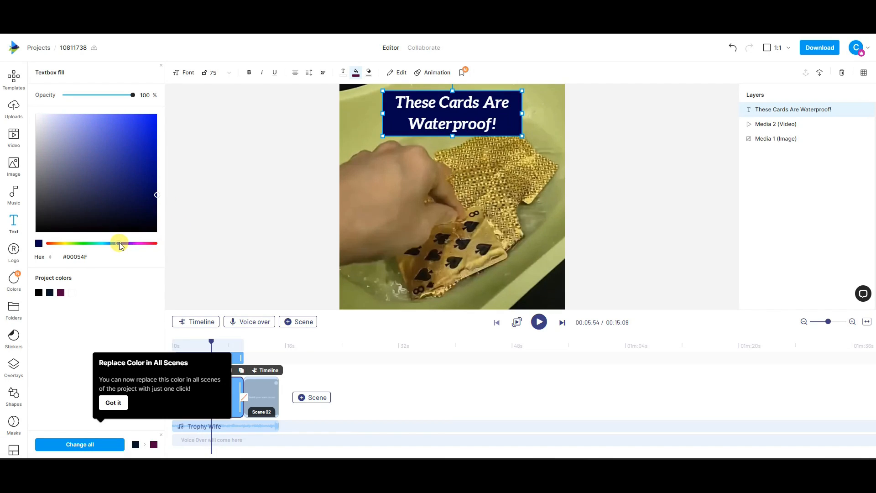
left_click_drag(141, 190, 162, 178)
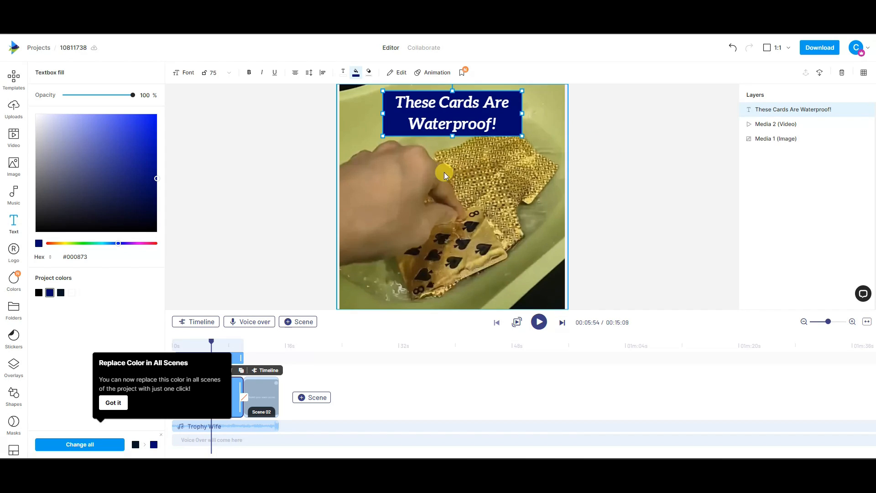
left_click(202, 176)
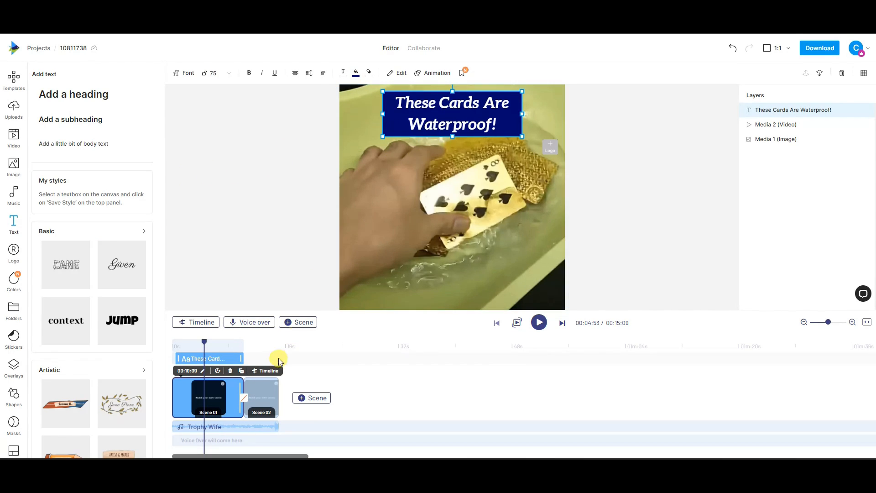
Try shortening the caption's duration on the timeline, and play the first scene from its start to preview the caption.
left_click_drag(237, 359, 181, 346)
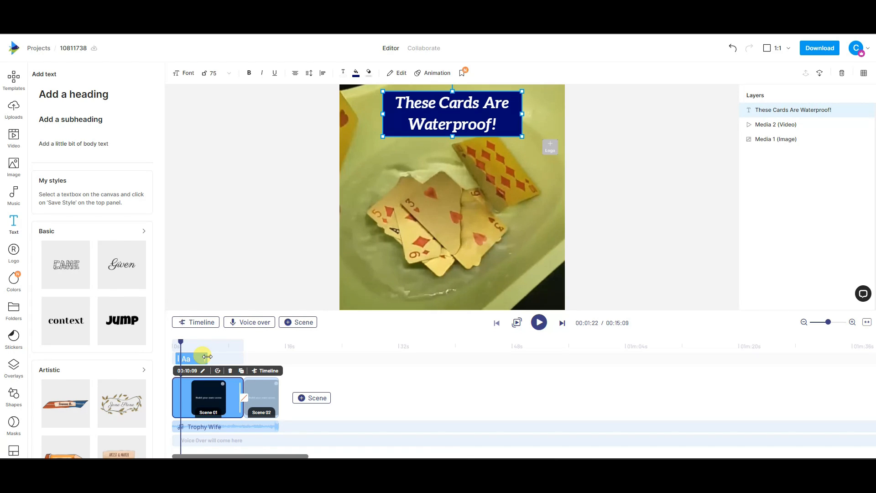
left_click_drag(181, 343, 173, 345)
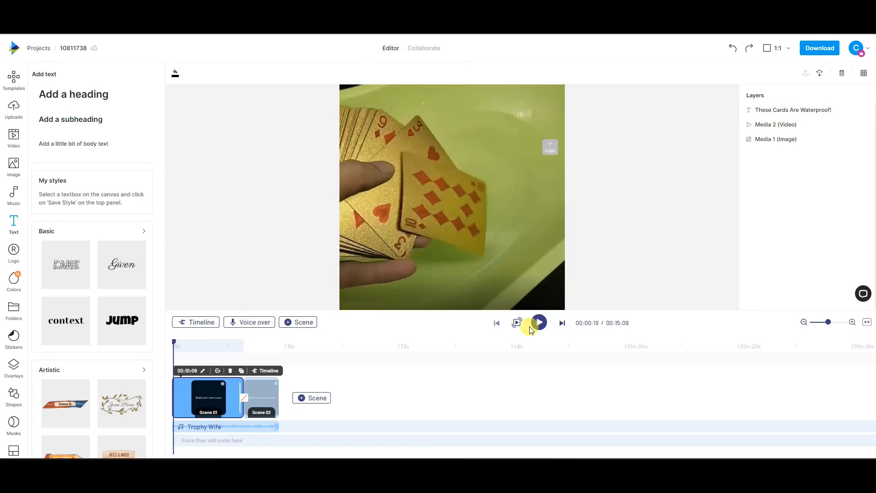
left_click(539, 323)
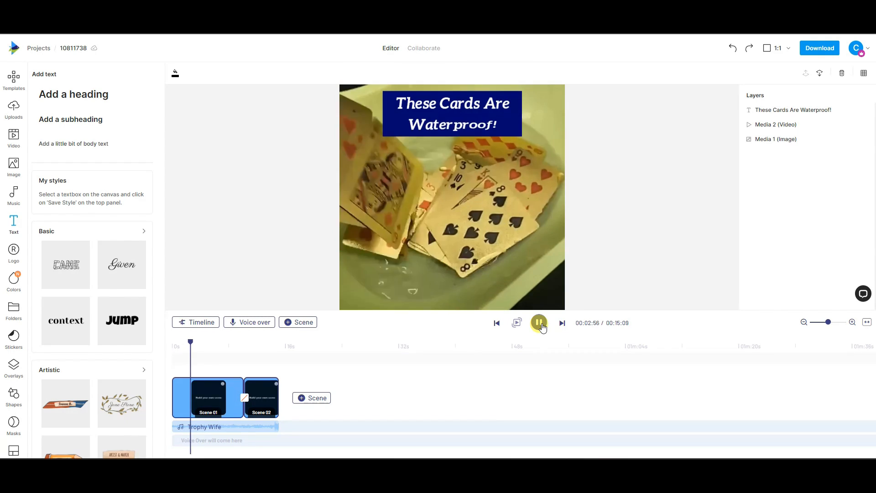
left_click(540, 324)
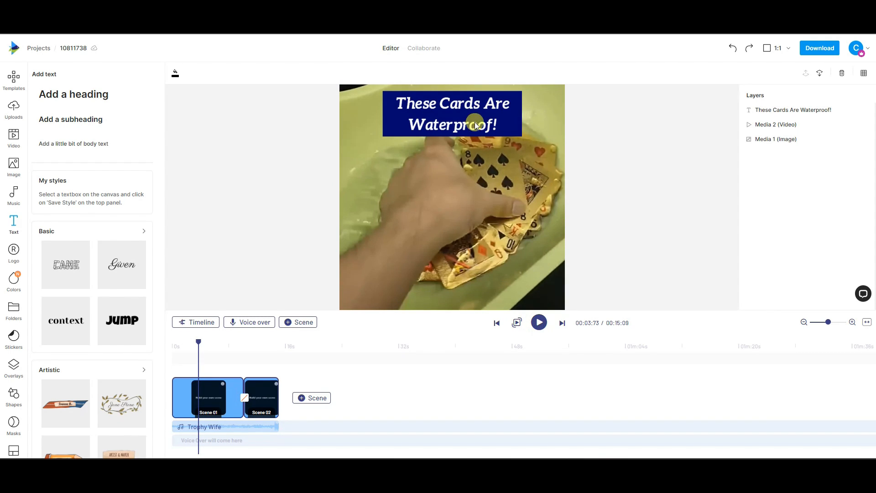
Set the waterproof caption's entrance animation duration to 0.5 s and preview the first scene from its start.
left_click(448, 111)
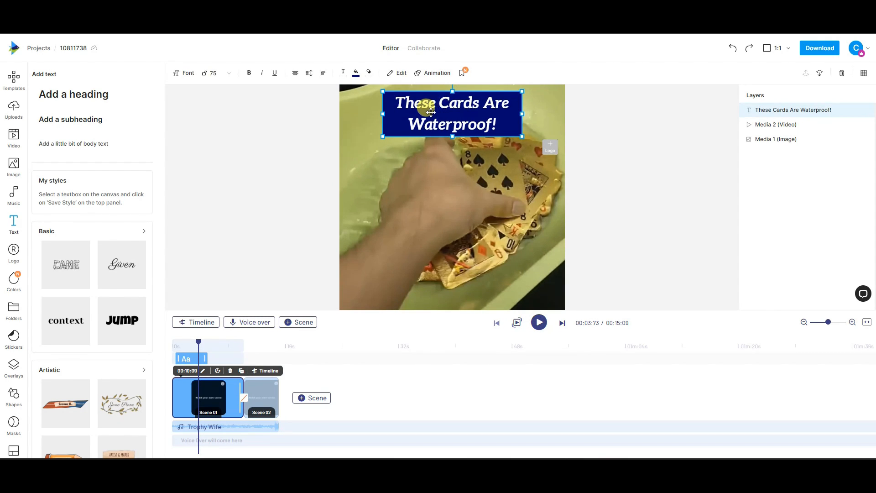
left_click(436, 74)
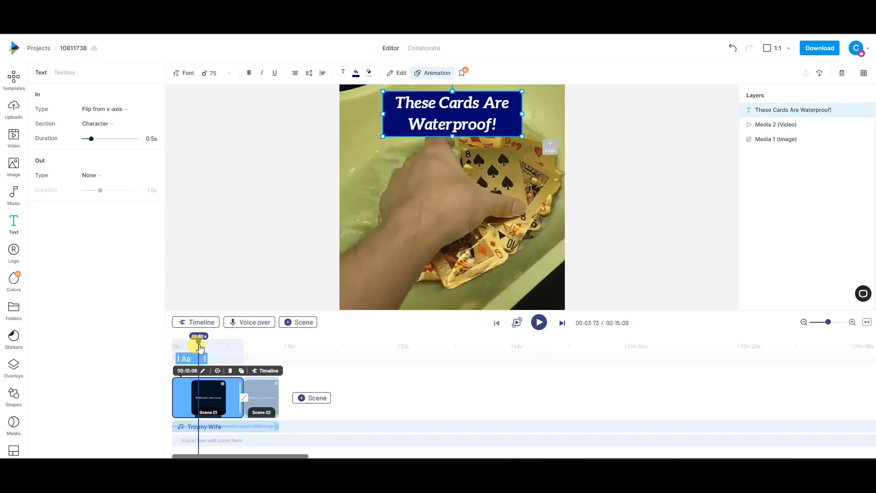
left_click_drag(199, 348, 173, 342)
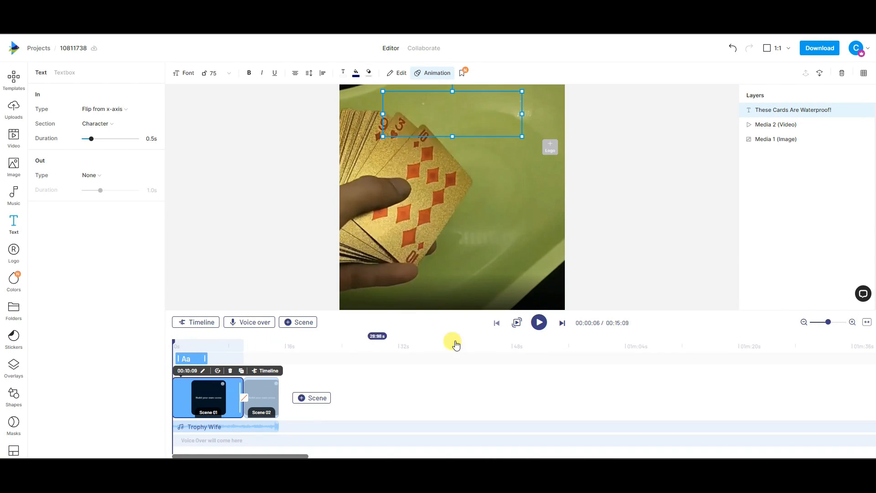
left_click(538, 323)
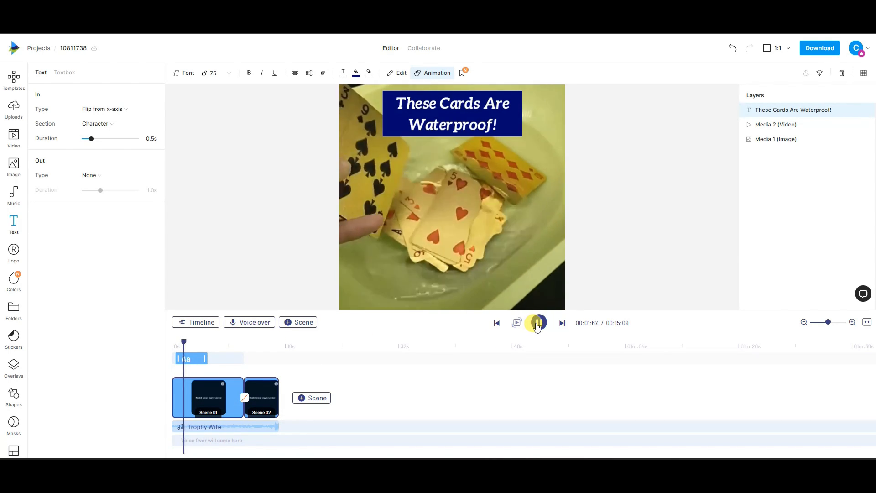
left_click(537, 324)
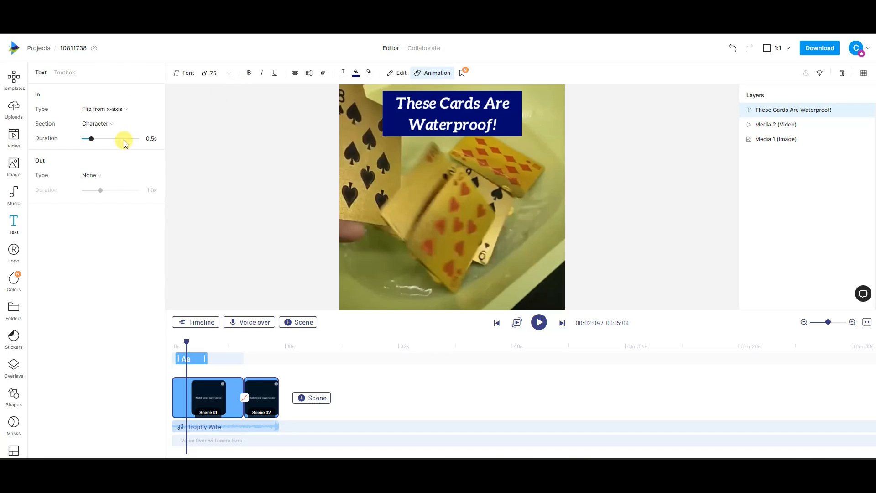
Add a second text box to the first scene using the "typeface" style from the Basic text collection.
left_click(14, 223)
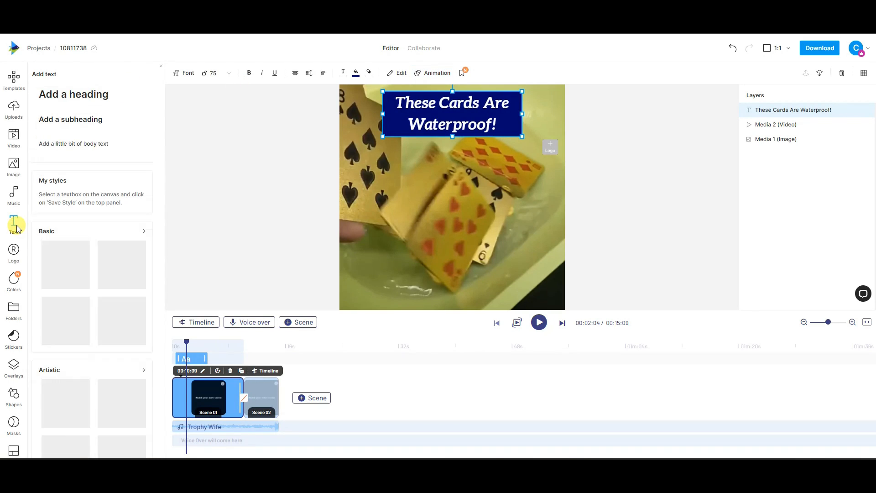
left_click(143, 233)
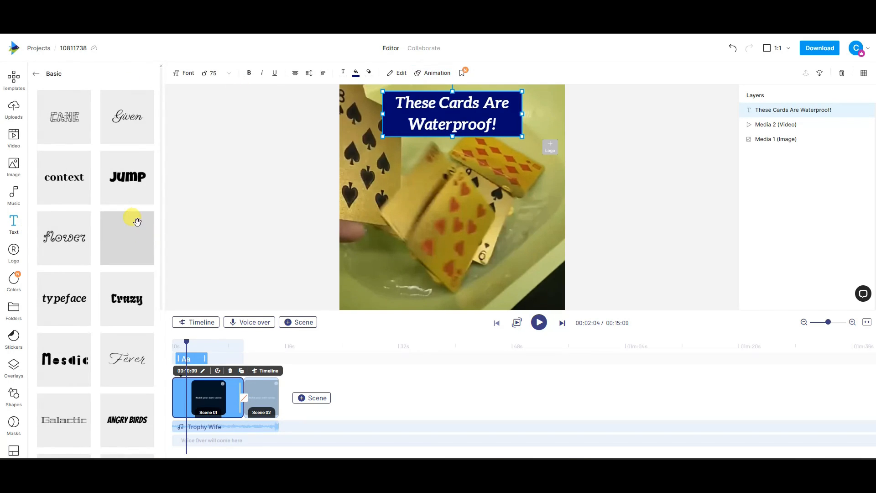
left_click(62, 299)
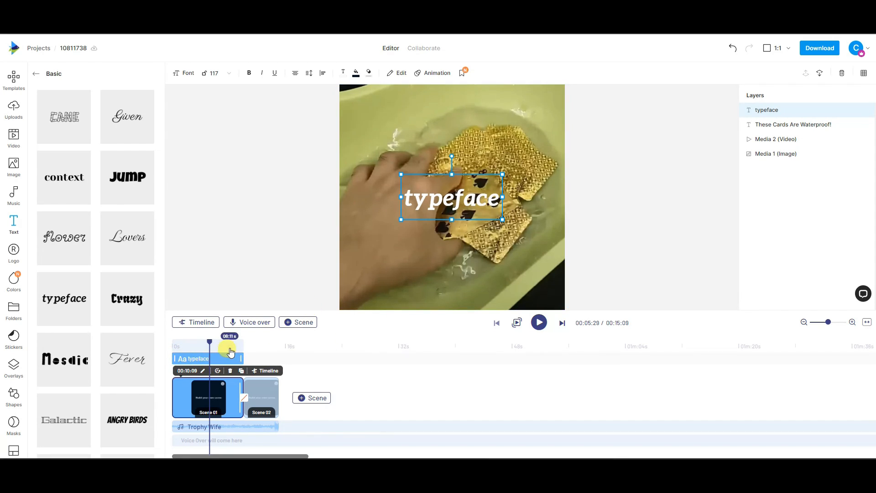
Trim the start of the "typeface" text on the scene's detailed timeline so it begins after the waterproof caption and lasts about 5 s.
left_click(201, 323)
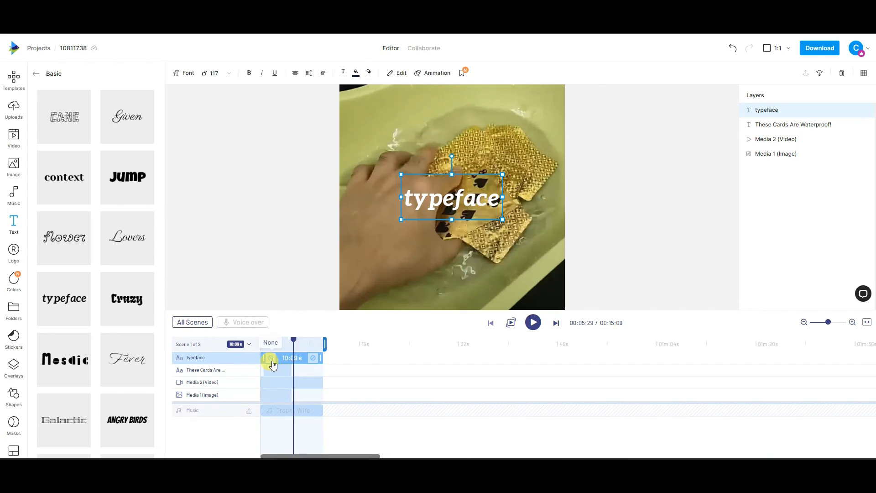
left_click(228, 371)
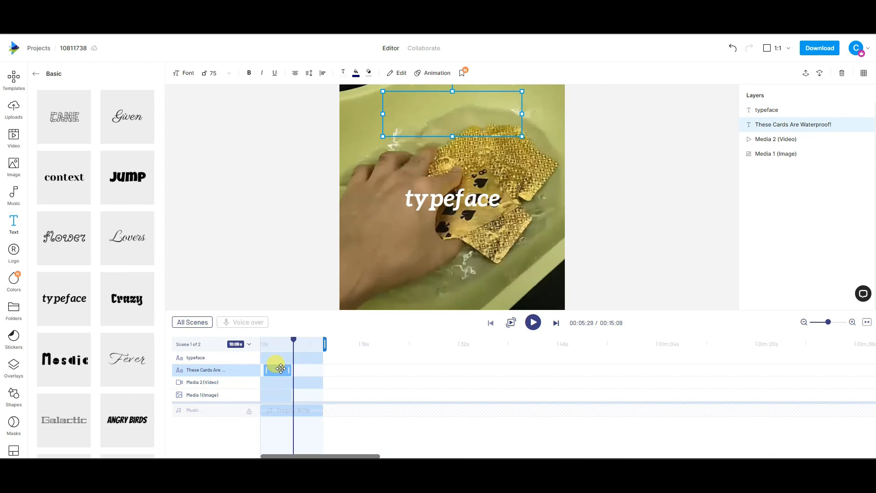
left_click(269, 359)
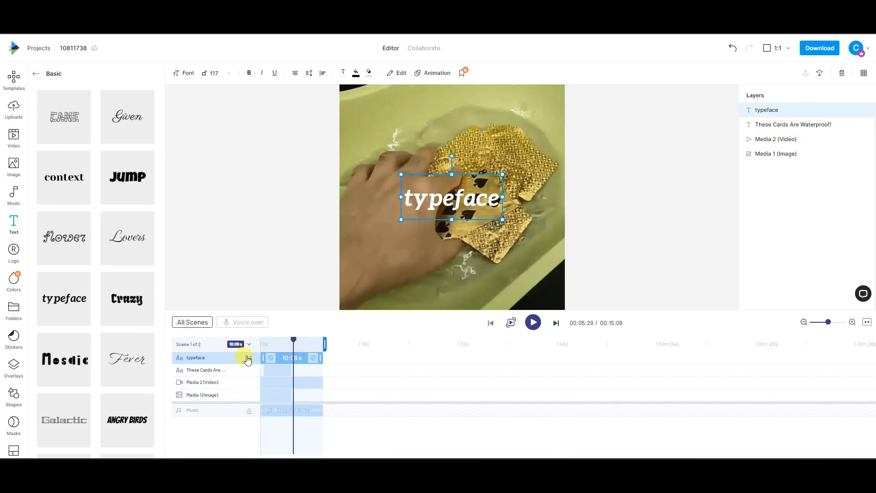
left_click_drag(265, 358, 294, 358)
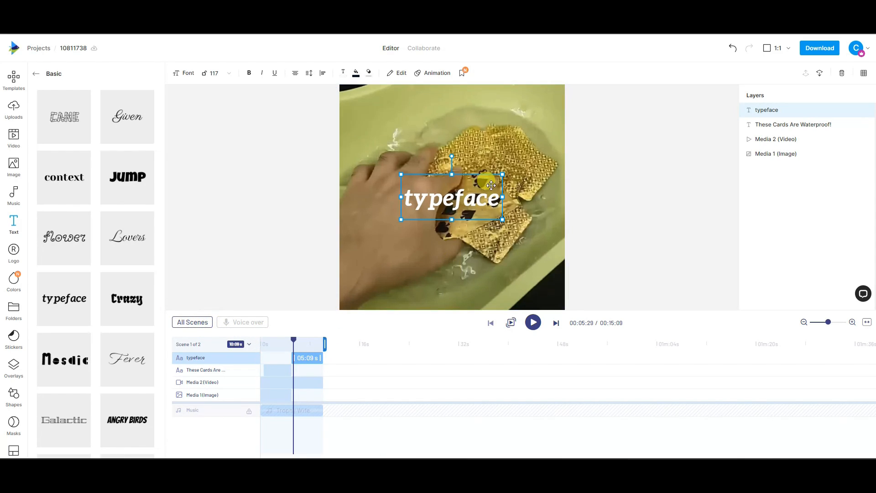
Move the "typeface" text near the top of the canvas and change its wording to "Never Worry About Damaged Cards Again!".
left_click_drag(467, 217, 471, 133)
double_click(461, 119)
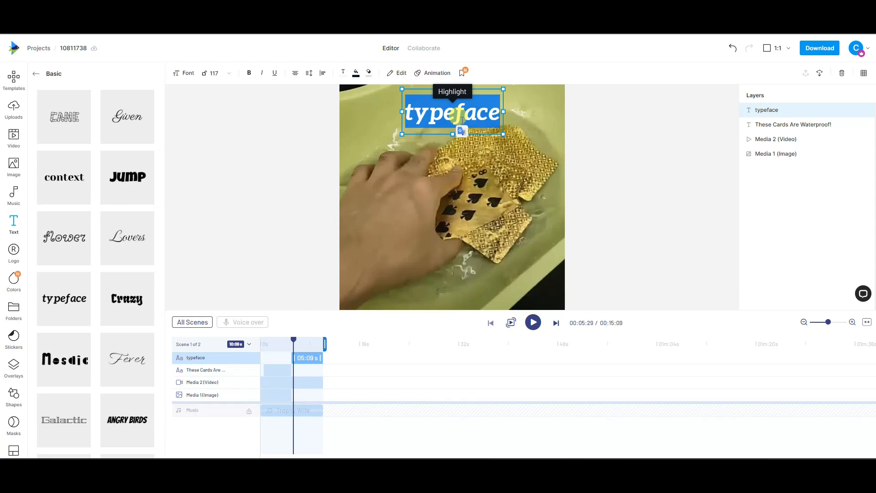
type("Never Worry About Damaged Cards Again!")
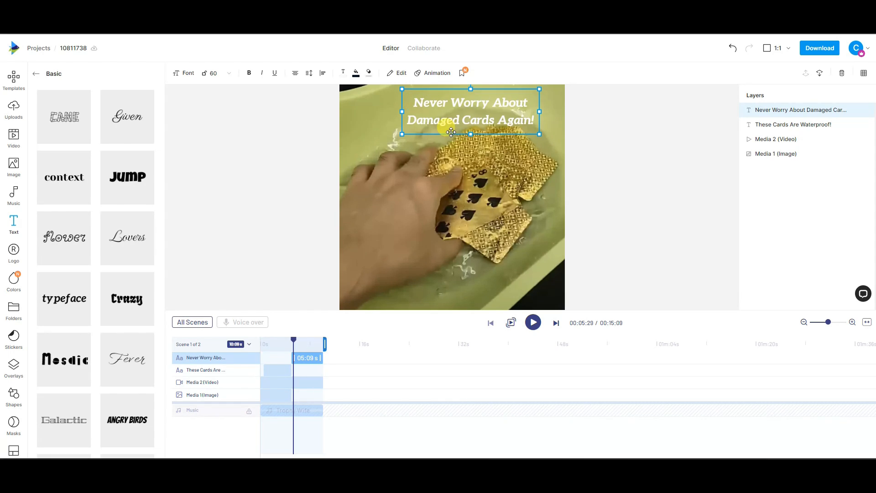
Shift the new caption toward the canvas's horizontal center and enlarge its text box to a font size of 66.
left_click(433, 140)
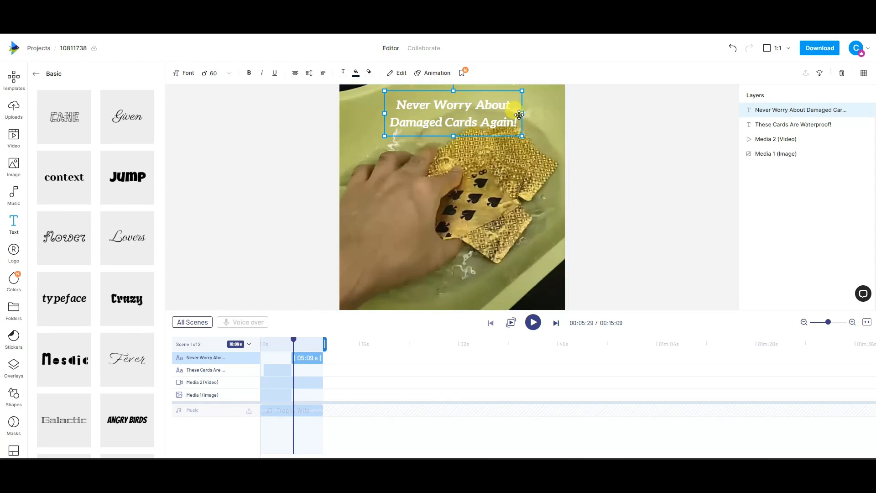
left_click_drag(523, 113, 537, 113)
left_click_drag(460, 135, 461, 140)
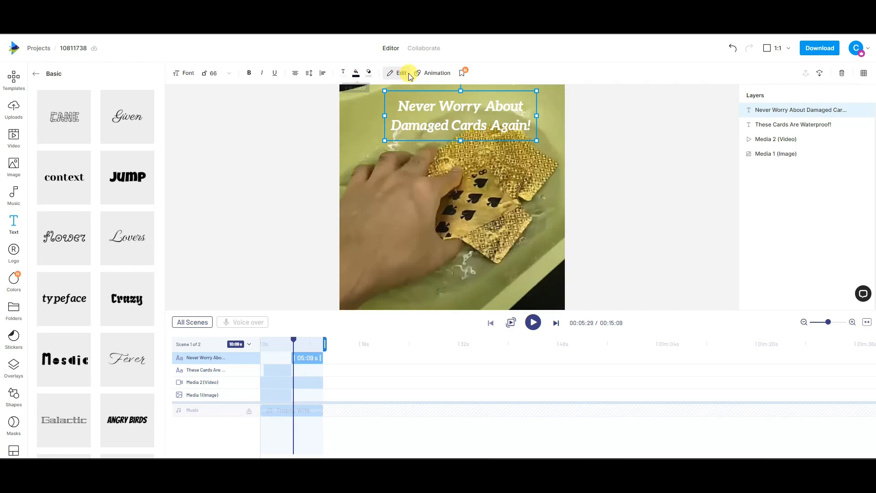
Fill the damaged-cards caption's text box with dark blue #000873 and set its entrance animation duration to 0.5 s.
left_click(357, 73)
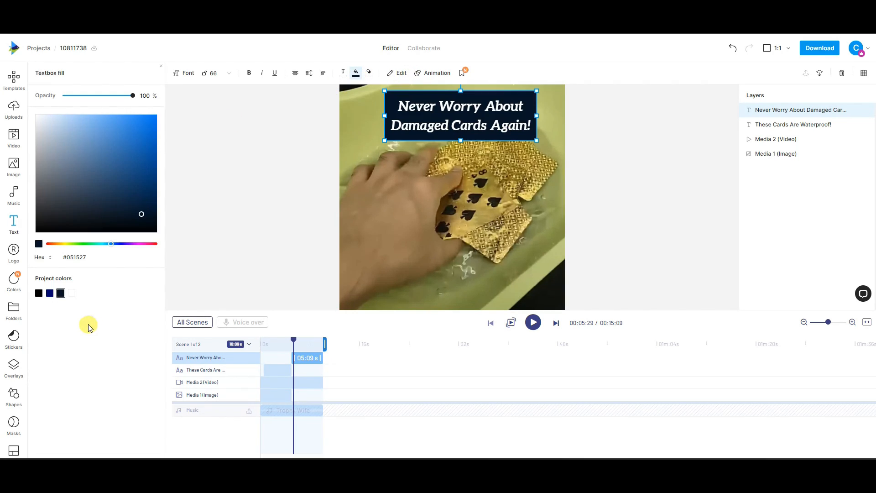
left_click(50, 294)
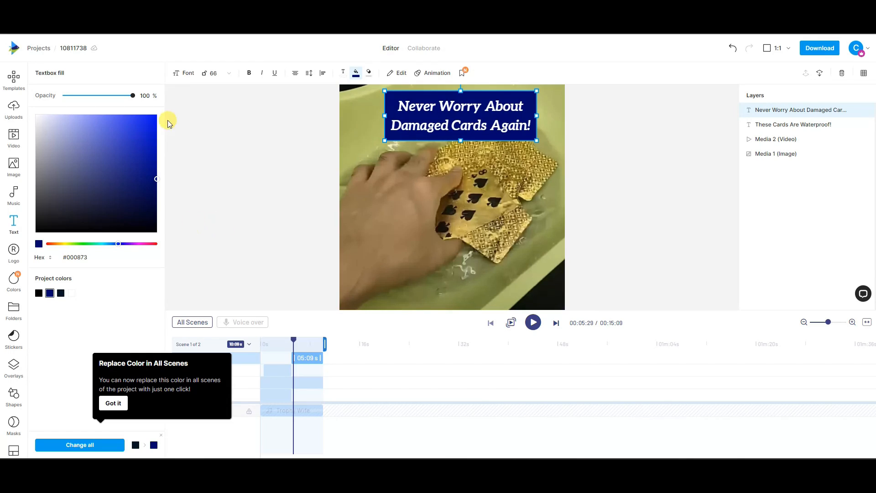
left_click(427, 73)
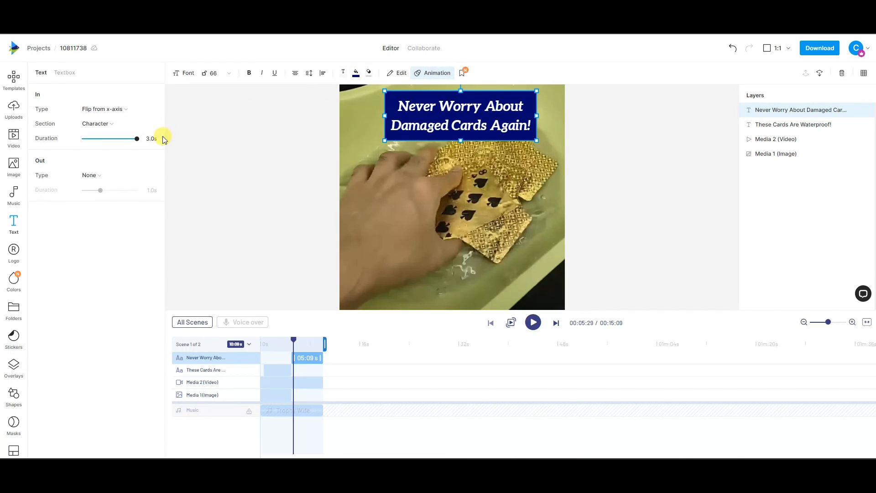
left_click_drag(138, 141, 116, 143)
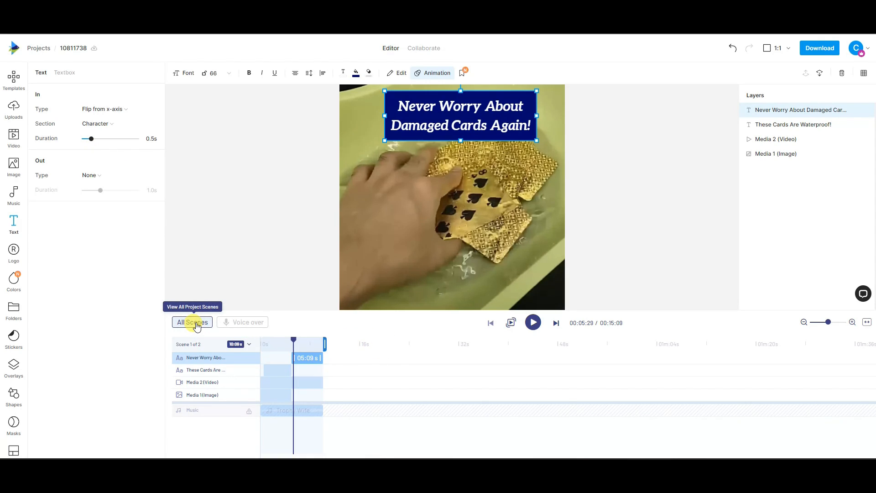
Return to the all-scenes view, play the first scene from its start, and place the playhead where the second scene begins.
left_click(197, 325)
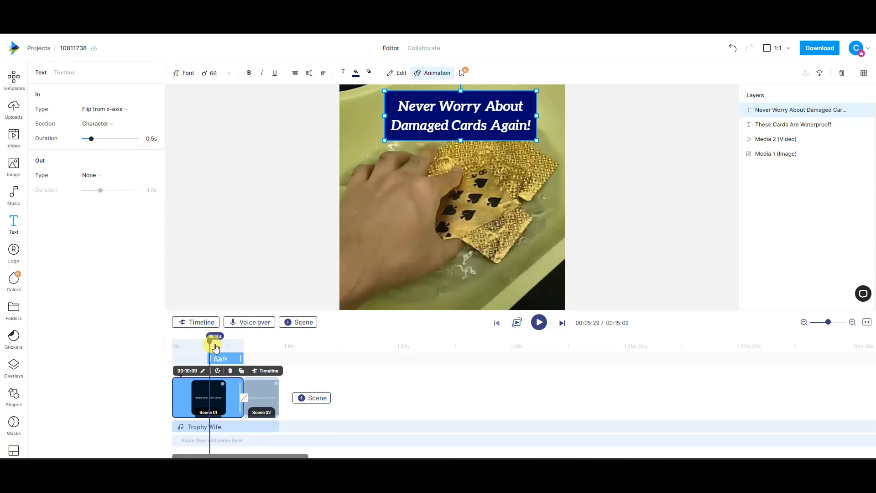
left_click_drag(212, 346, 172, 340)
left_click(539, 323)
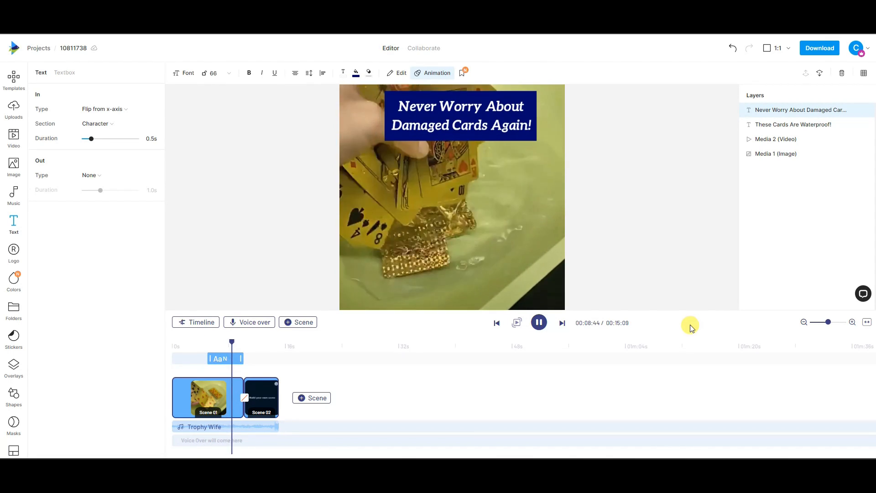
left_click(539, 324)
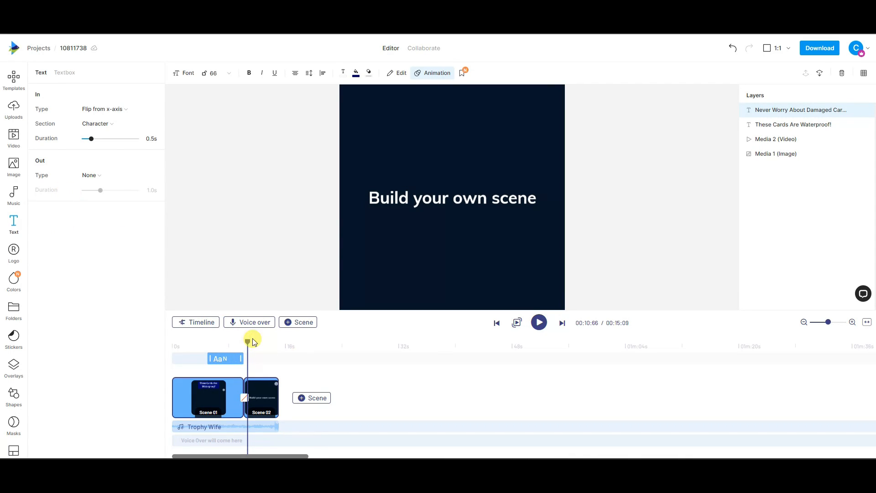
left_click_drag(250, 345, 243, 340)
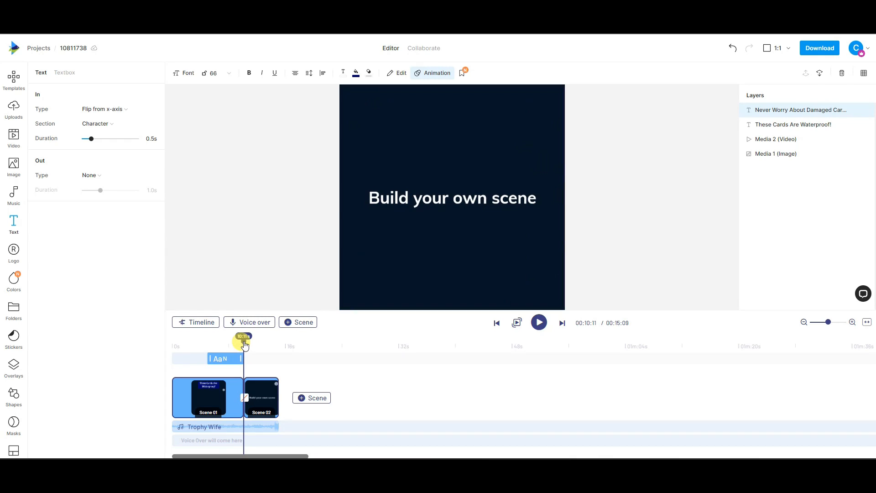
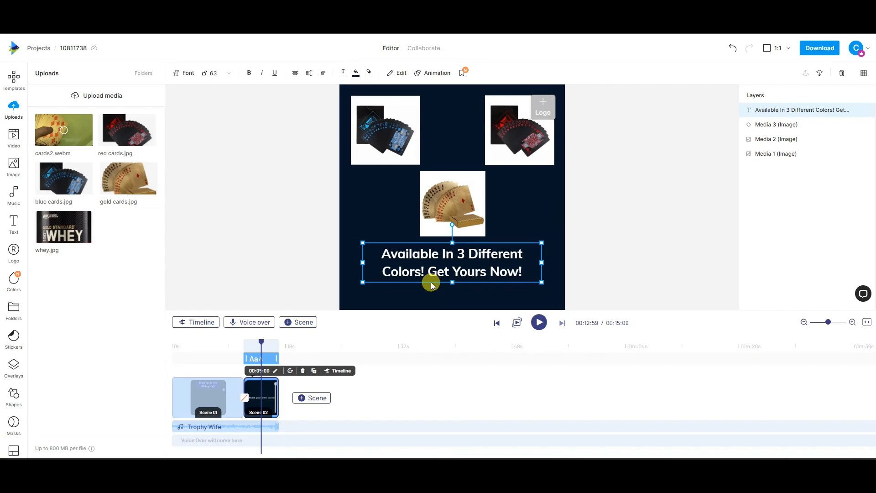
Lower the "Available In 3 Different Colors! Get Yours Now!" caption slightly and change its font to Aleo BoldItalic.
left_click_drag(424, 281, 427, 290)
triple_click(424, 270)
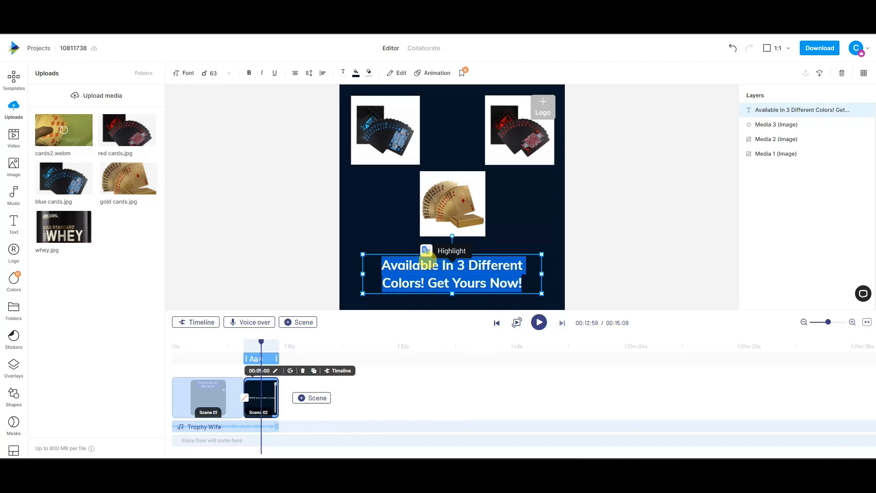
left_click(188, 74)
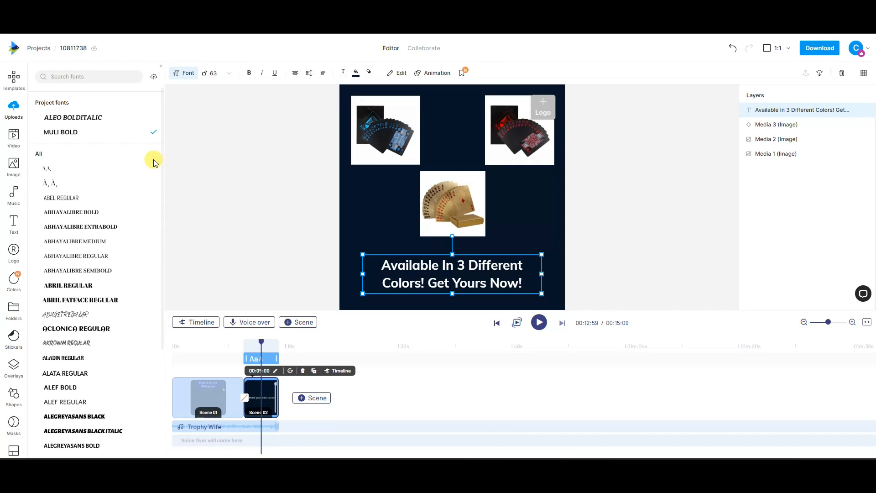
left_click(98, 120)
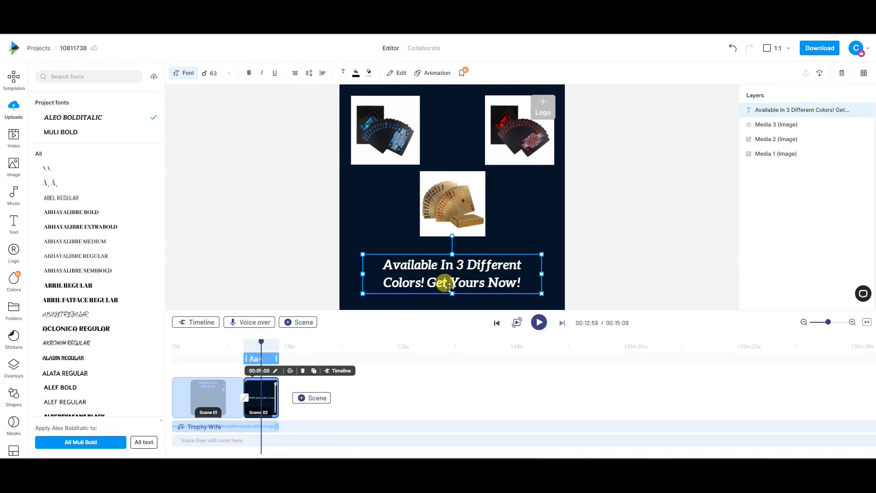
Play the video from just before the second scene to preview the transition, card images and caption.
left_click(409, 156)
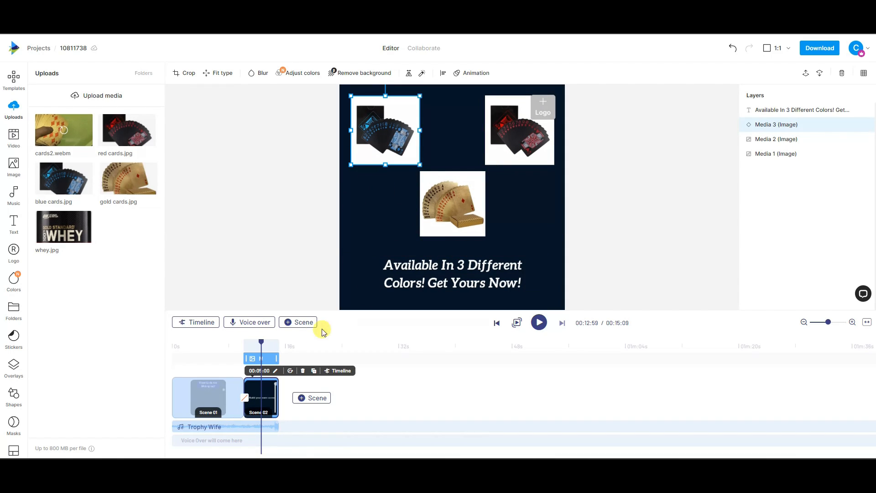
left_click_drag(263, 345, 241, 346)
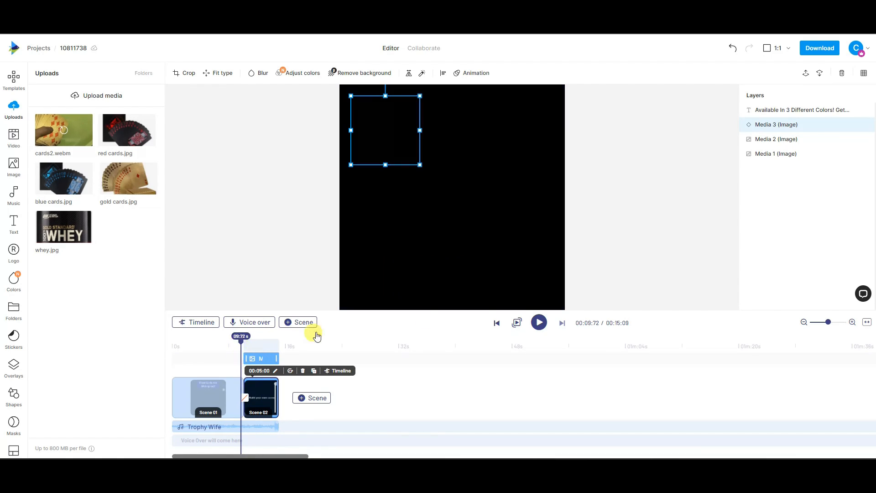
left_click(539, 323)
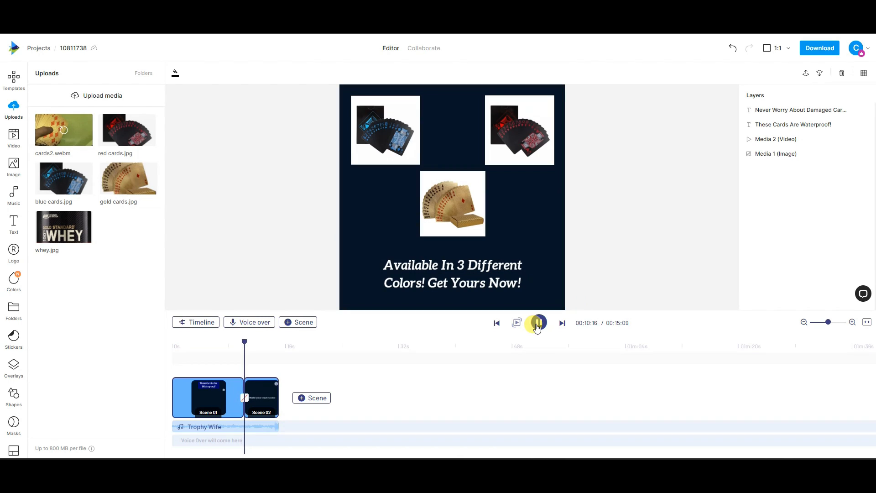
left_click(537, 324)
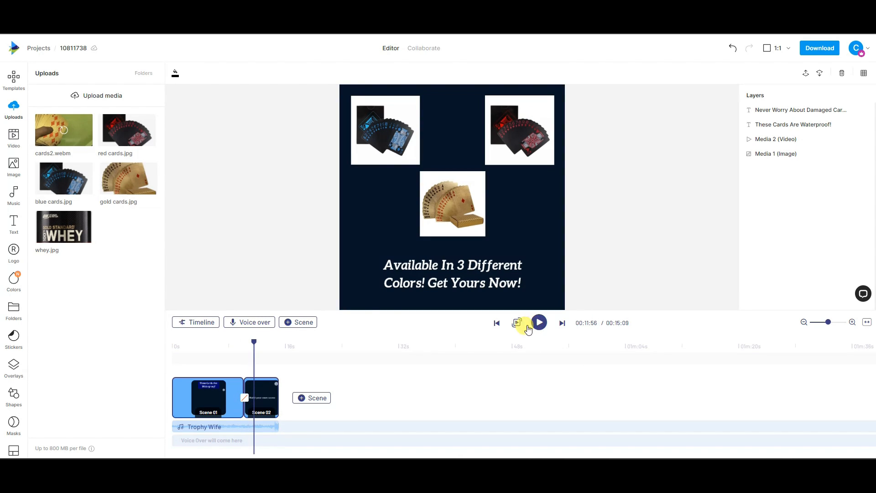
Give the blue cards image a Fade from left entrance animation with a 0.7 s duration.
left_click(382, 142)
left_click(474, 74)
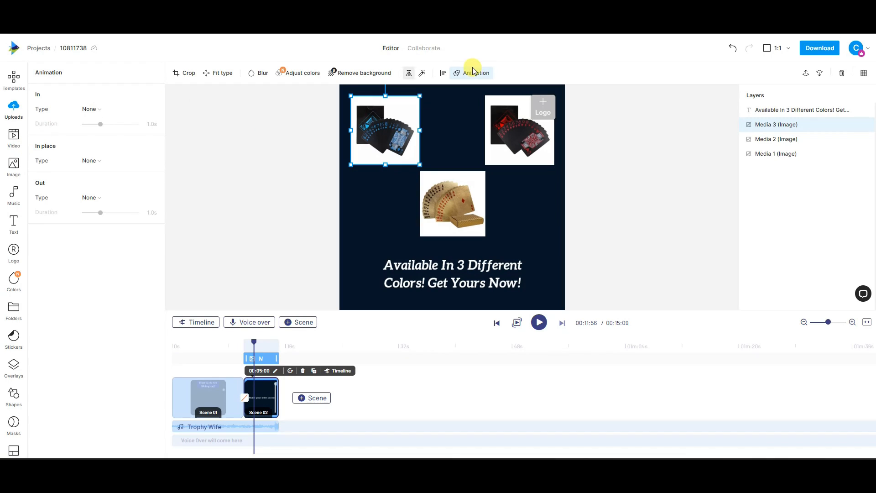
left_click(101, 112)
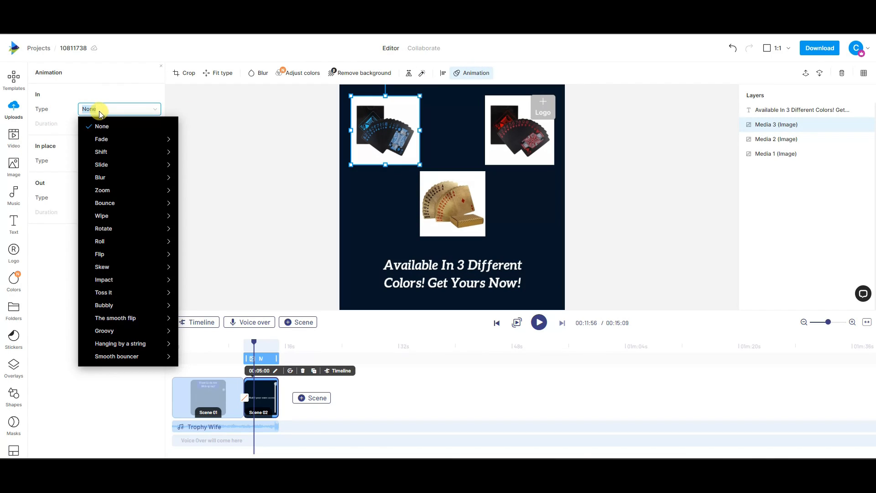
mouse_move(122, 139)
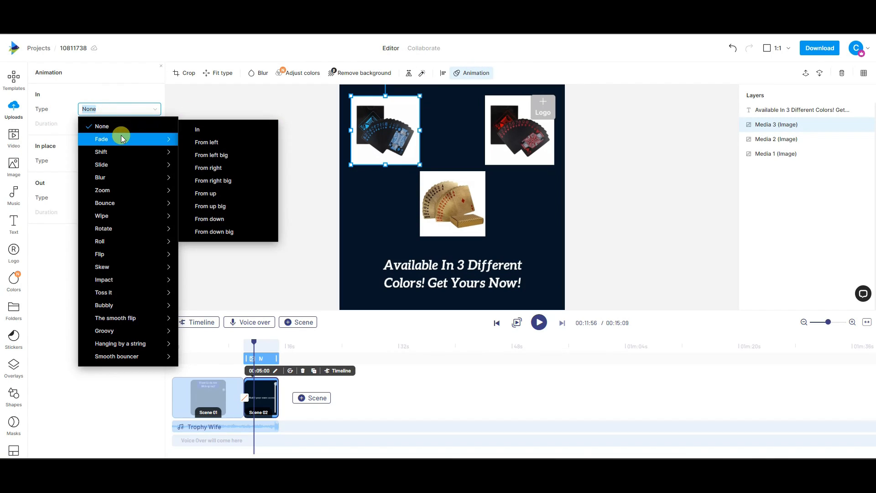
left_click(212, 143)
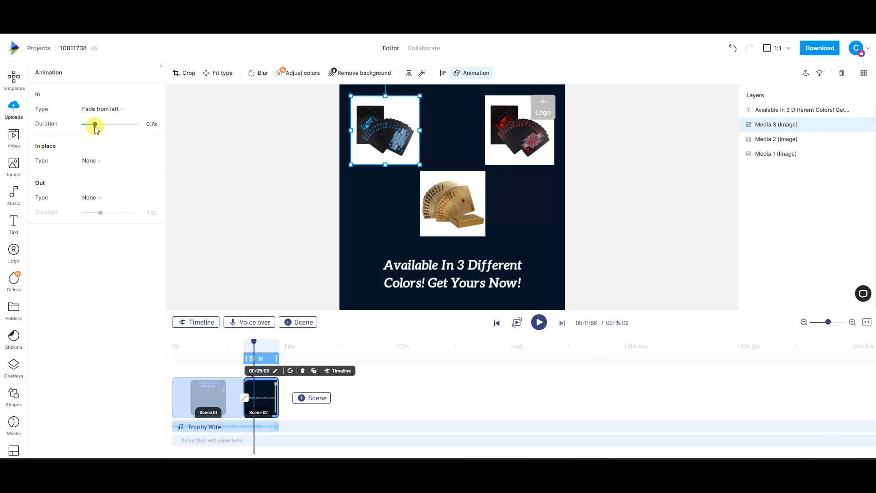
Give the red cards image a Fade from right entrance animation with a 0.7 s duration.
left_click(522, 136)
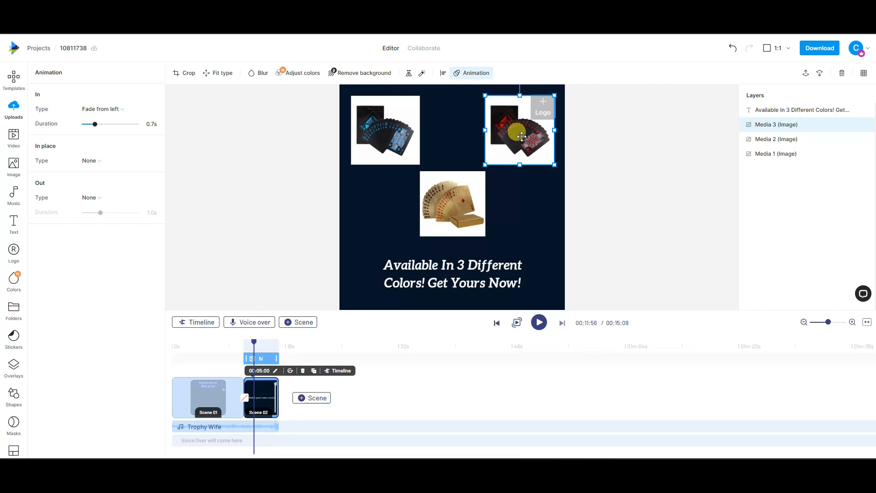
left_click(105, 113)
mouse_move(121, 138)
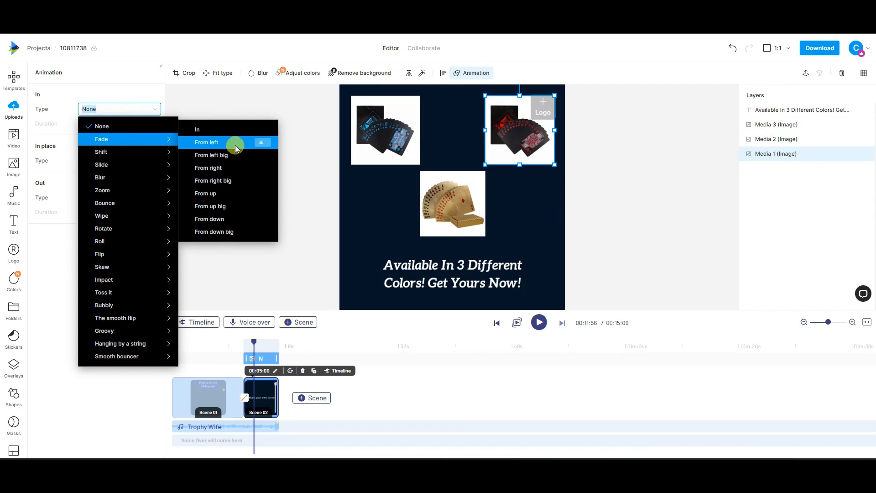
left_click(237, 167)
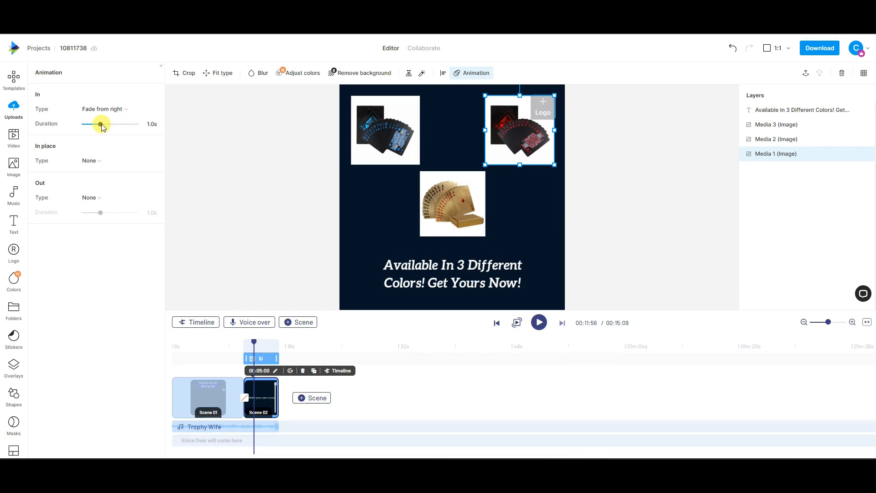
Give the gold cards image a Fade from left entrance animation and shorten its duration slightly.
left_click(465, 209)
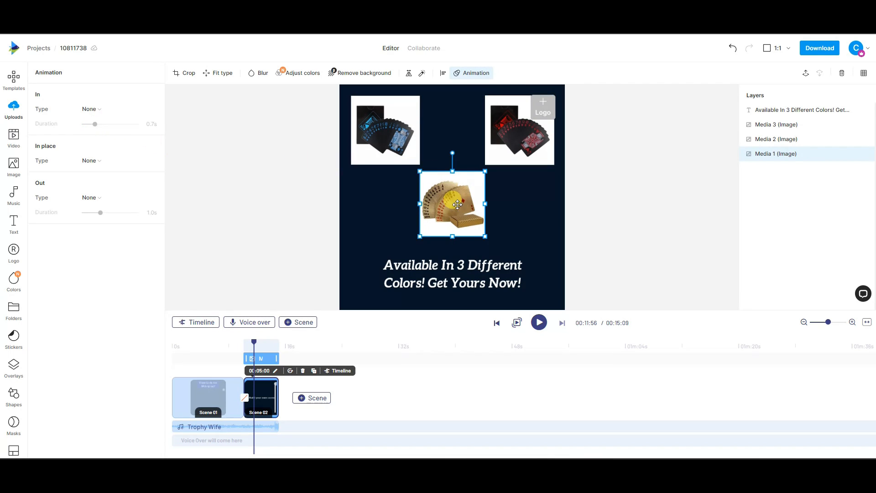
left_click(469, 76)
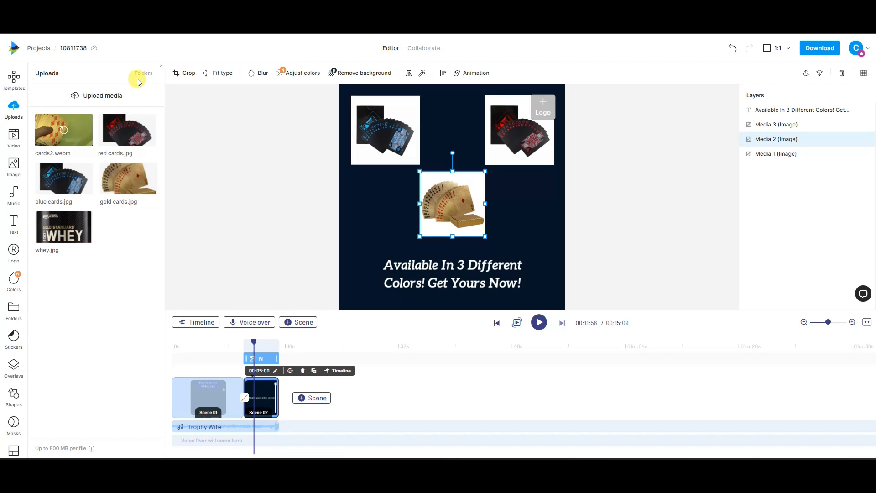
left_click(476, 73)
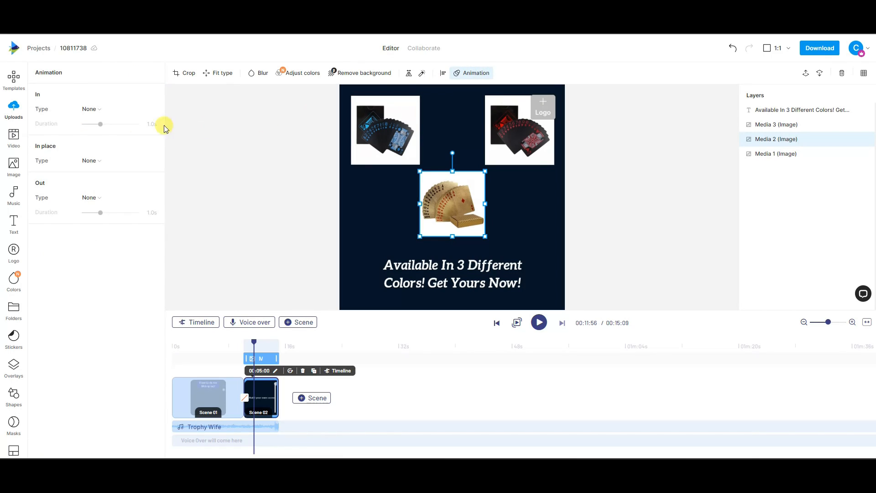
left_click(92, 112)
mouse_move(159, 139)
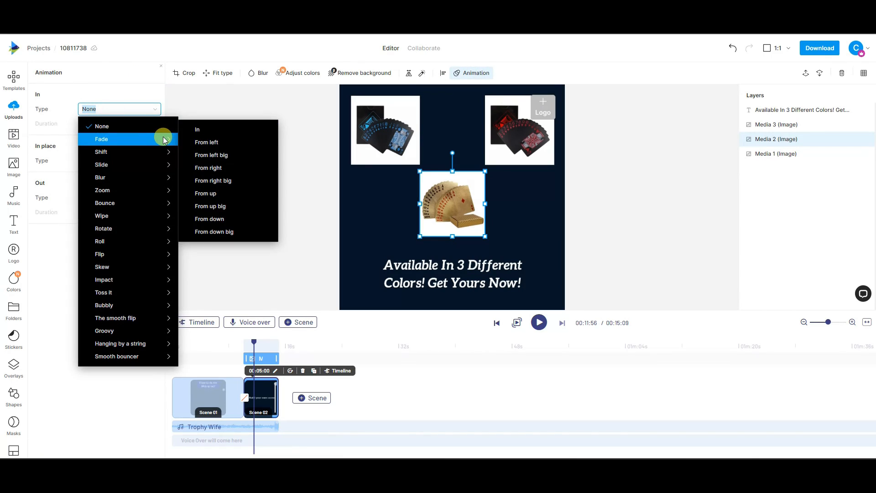
left_click(231, 144)
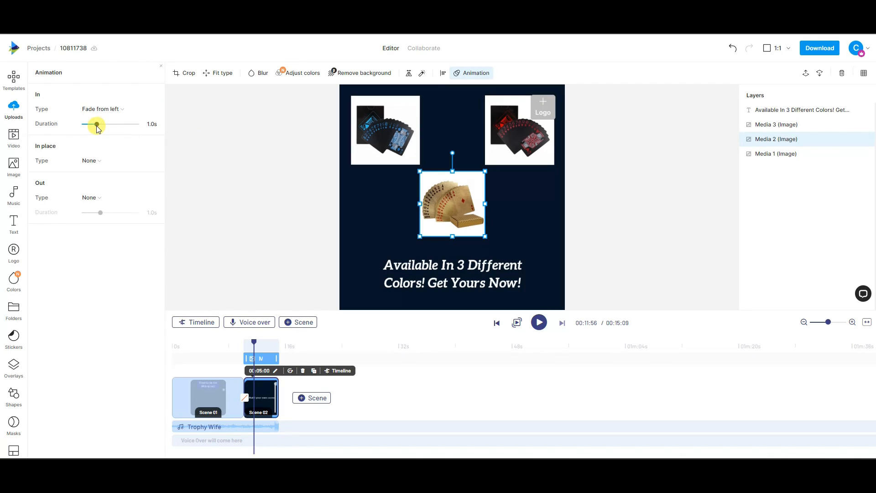
Give the "Available In 3 Different Colors! Get Yours Now!" caption a Fade from right entrance animation lasting 0.7 s.
left_click(466, 256)
left_click(433, 74)
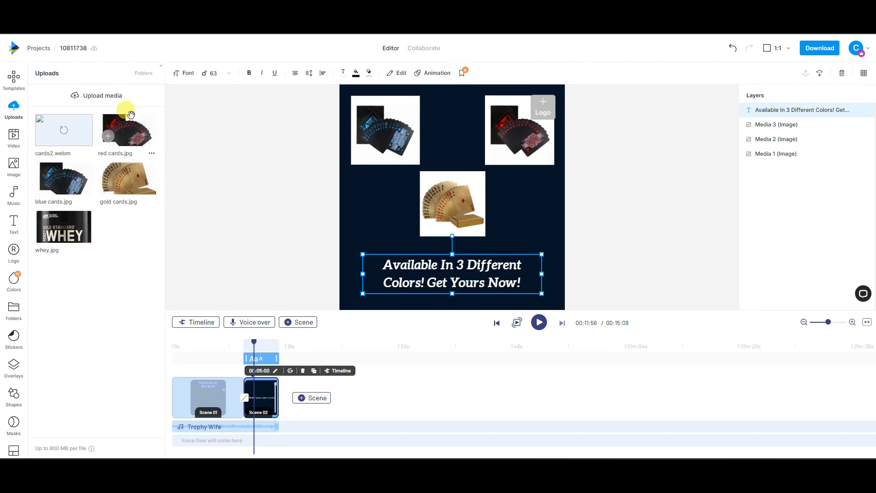
left_click(430, 73)
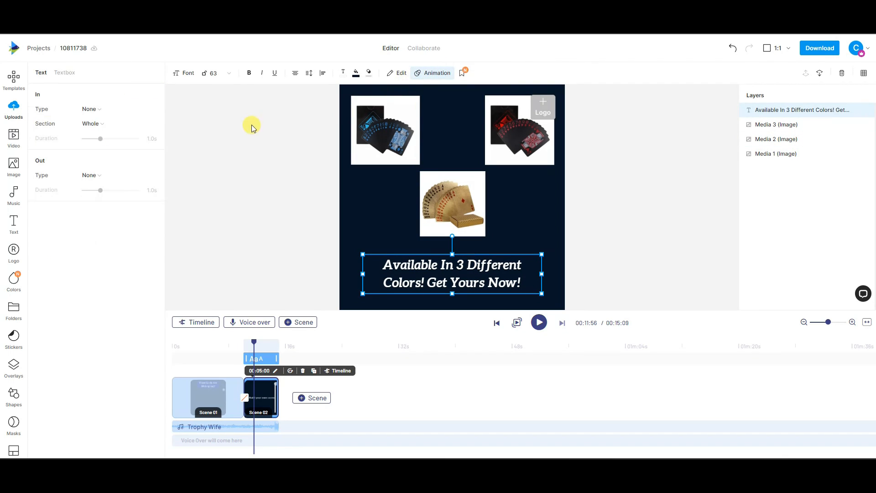
left_click(99, 111)
mouse_move(127, 138)
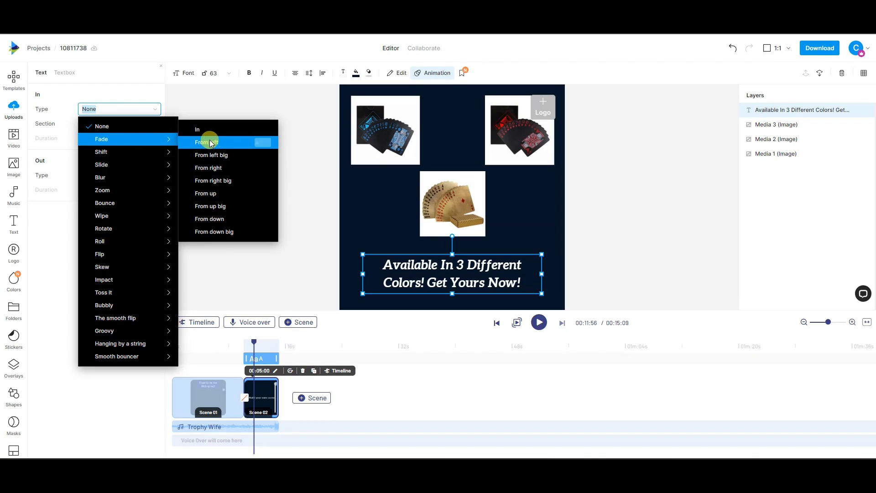
left_click(240, 168)
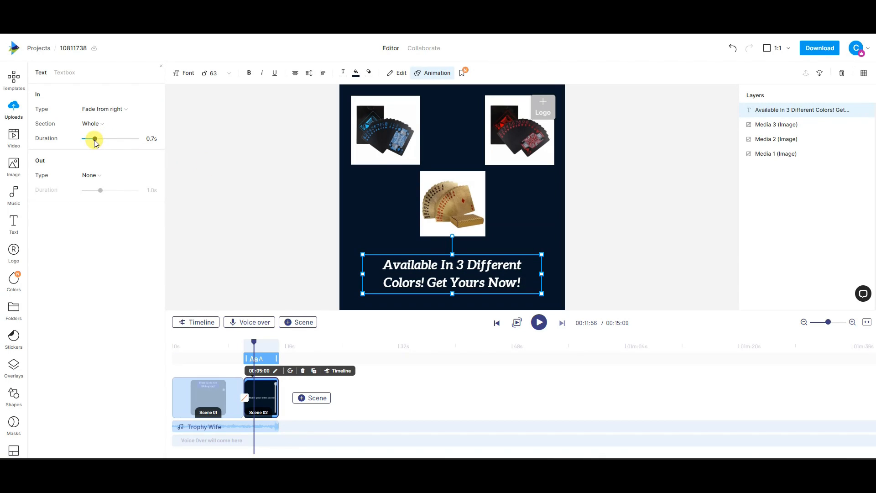
left_click(246, 153)
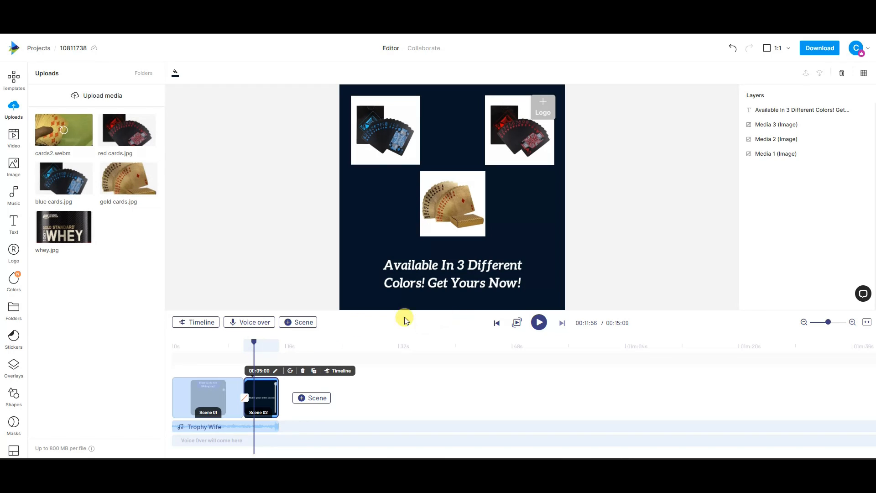
Play the second scene from its start to preview the entrance animations of the card images and caption.
left_click(242, 345)
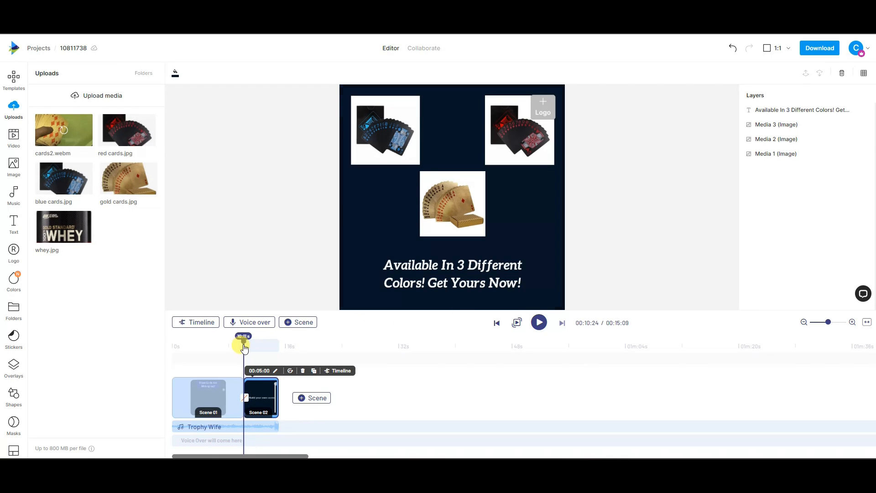
left_click(540, 325)
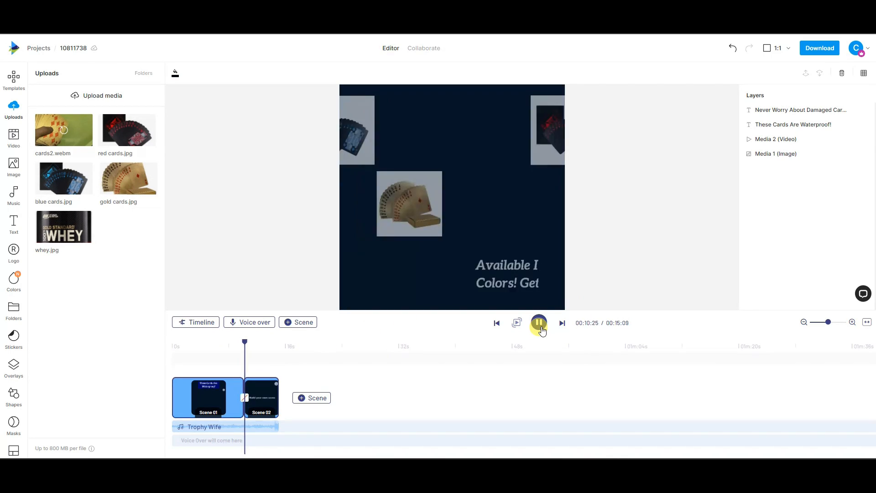
left_click(539, 325)
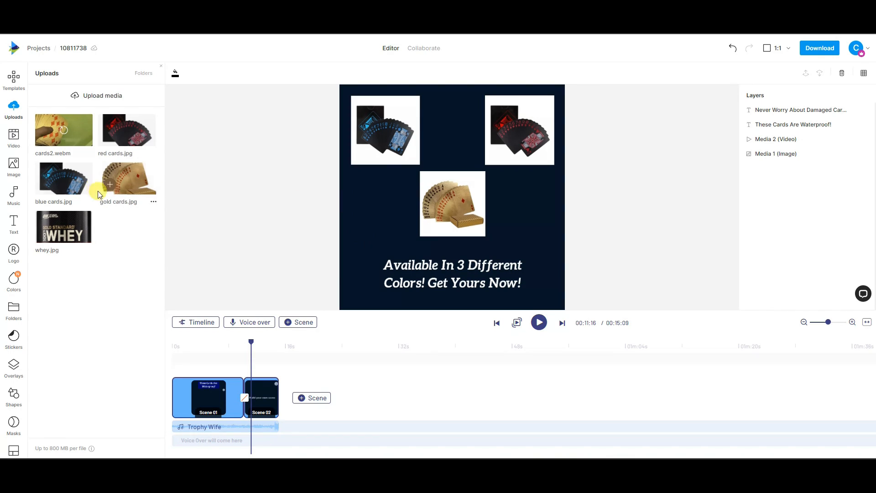
Search the stock images for "poker" and add the blurred poker chips photo to the second scene.
left_click(14, 165)
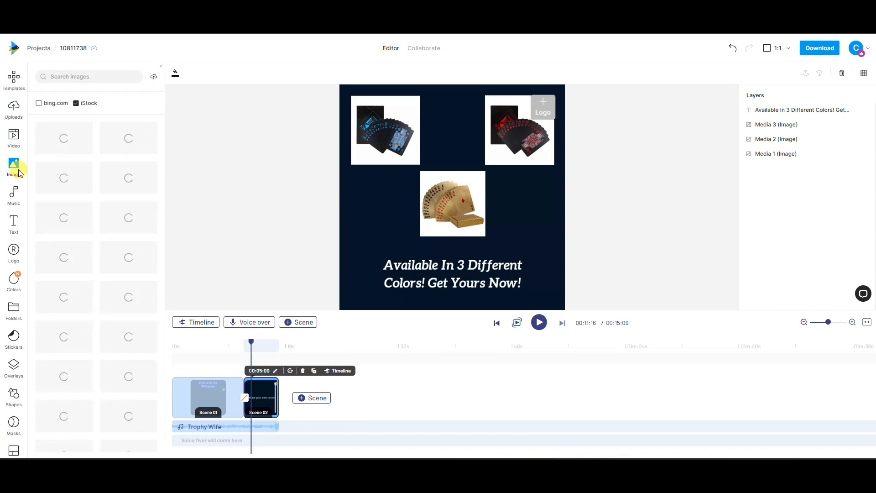
left_click(90, 78)
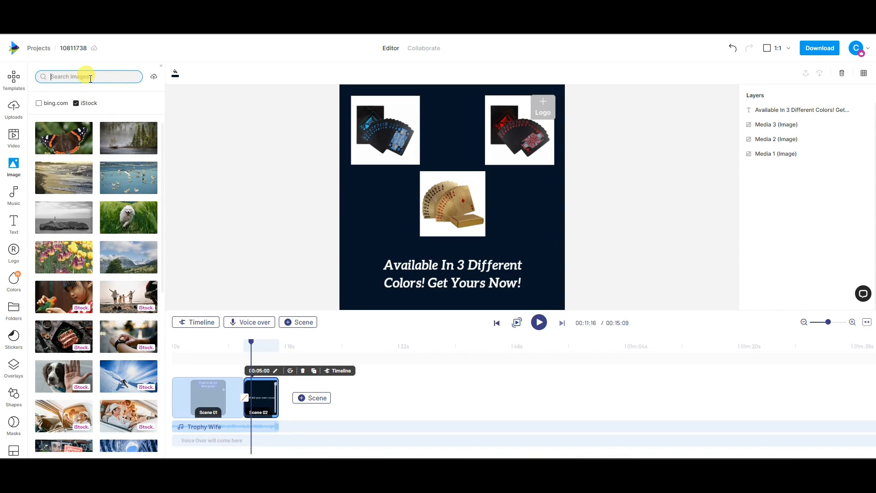
type("poker")
key("Return")
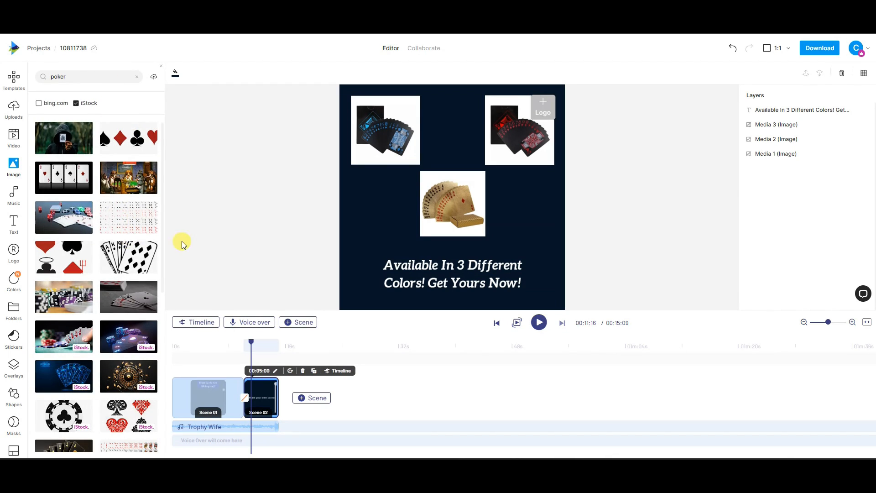
scroll(130, 214, "down", 1)
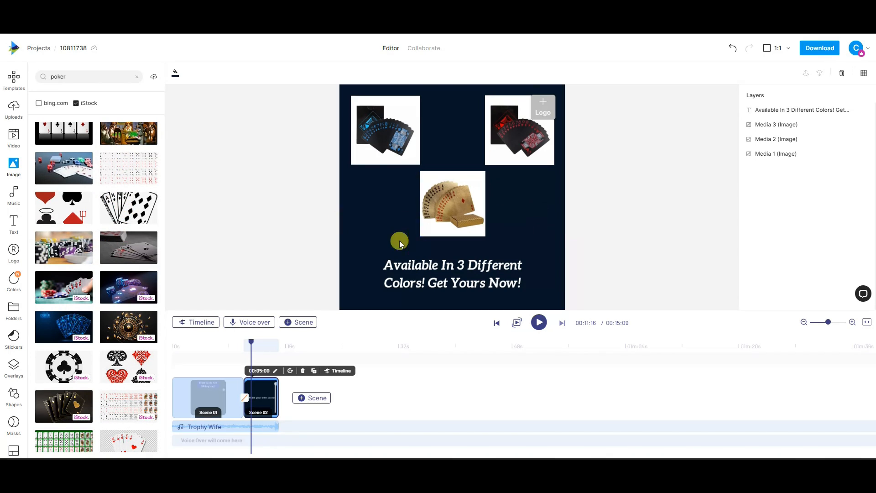
left_click(63, 257)
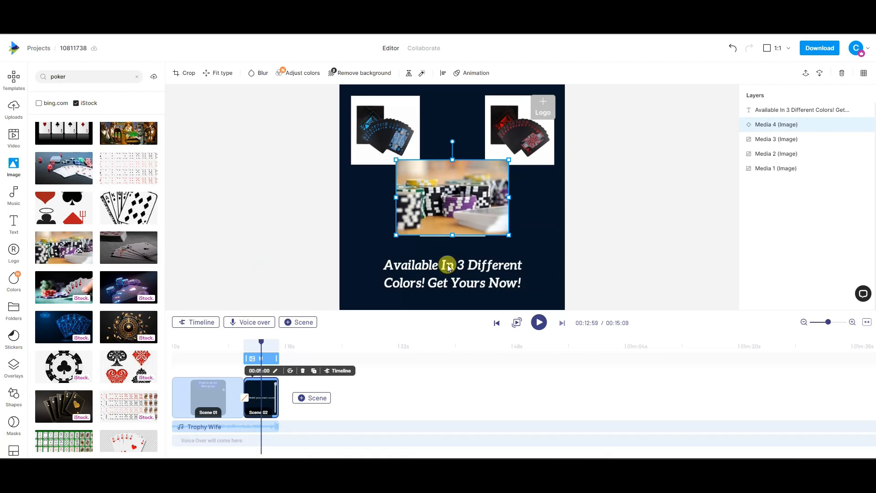
Move the poker chips photo behind all other layers and enlarge it from the canvas's upper-left corner to cover the whole scene.
left_click_drag(442, 192, 420, 168)
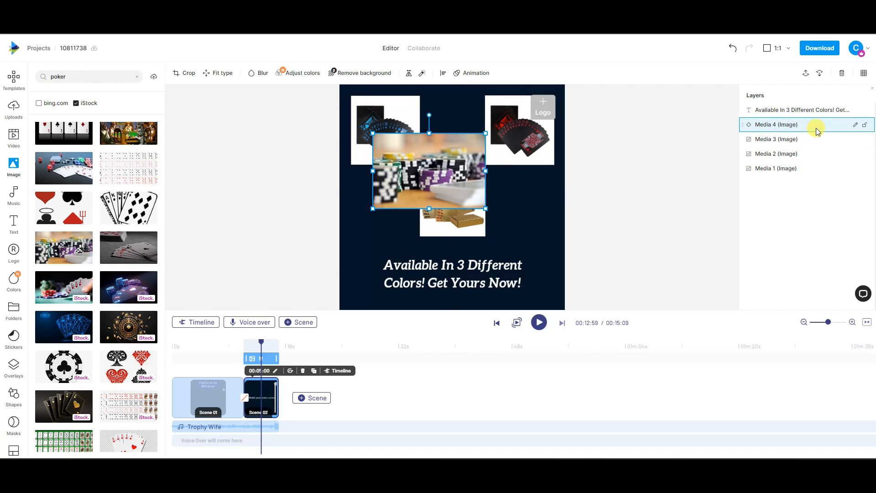
left_click_drag(816, 125, 817, 174)
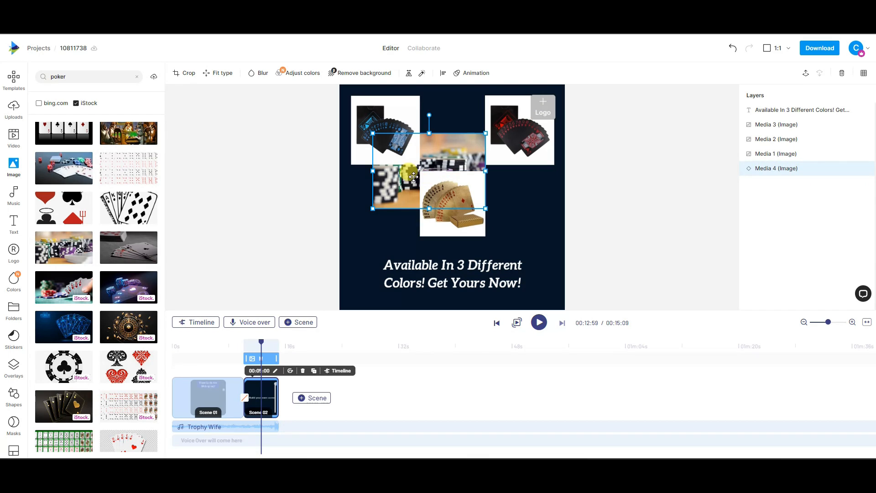
left_click_drag(409, 183, 376, 134)
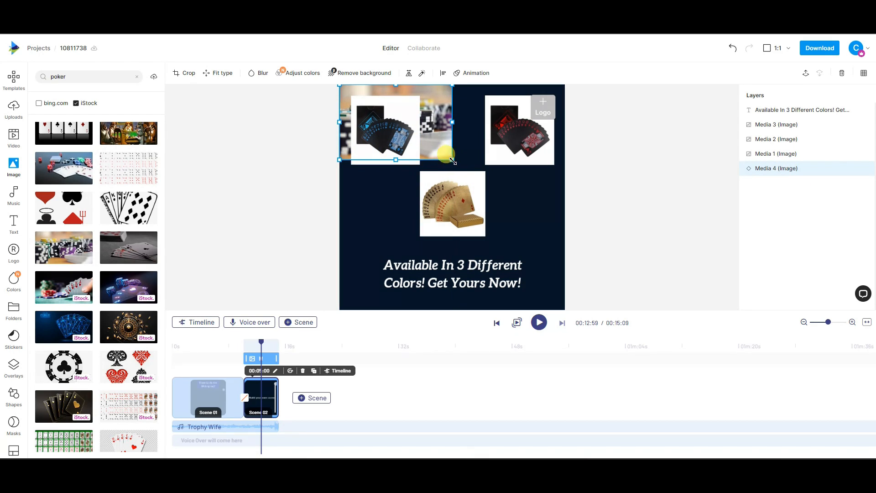
left_click_drag(454, 161, 607, 324)
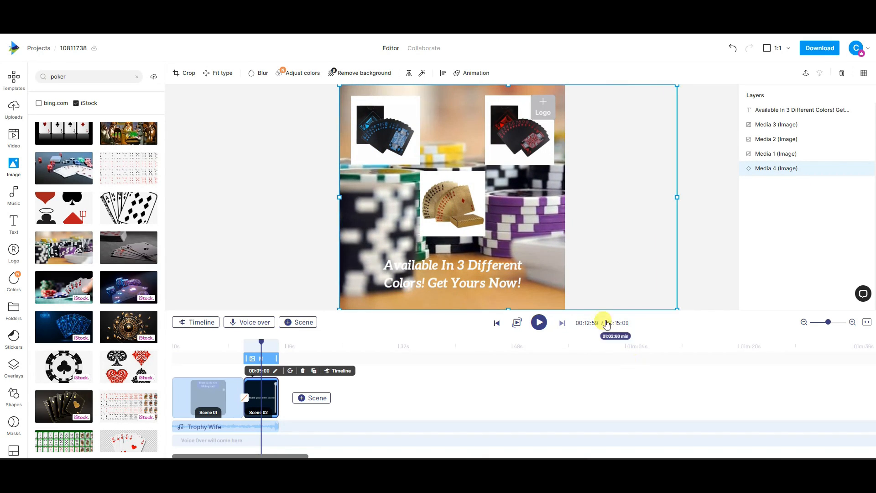
Lower the second scene's caption slightly and reduce the poker chips background photo's opacity to 15.
left_click(495, 267)
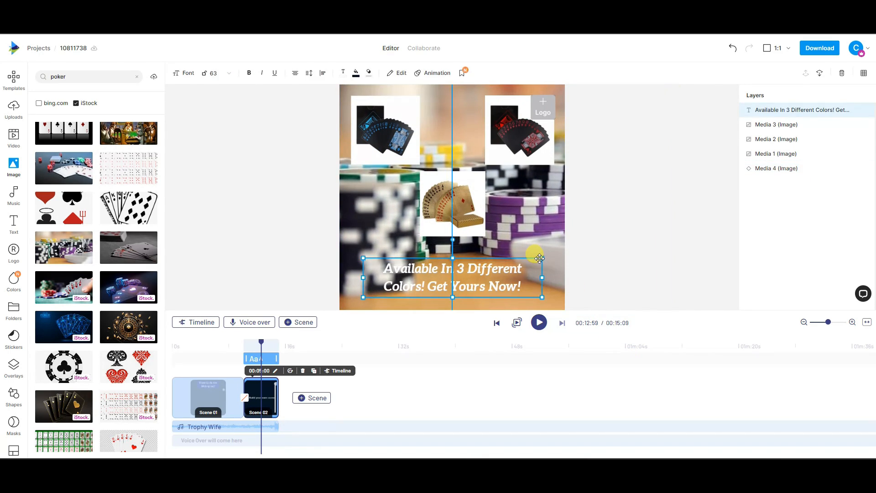
left_click(543, 222)
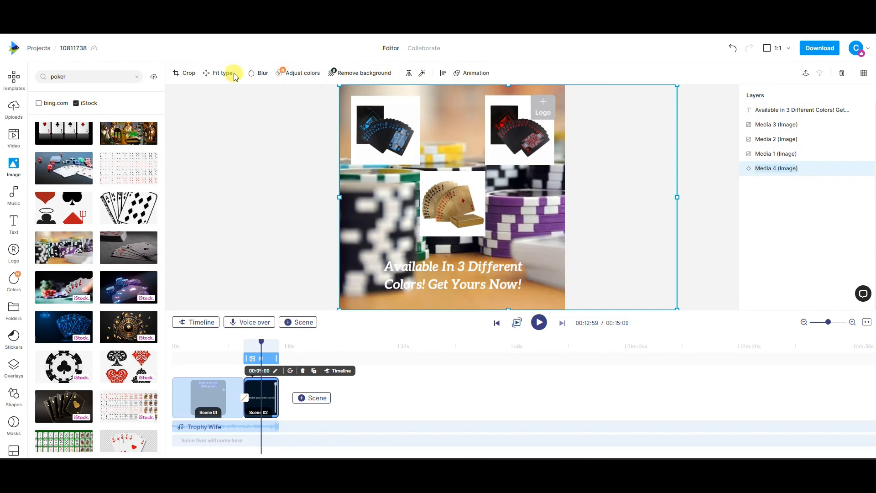
left_click(289, 76)
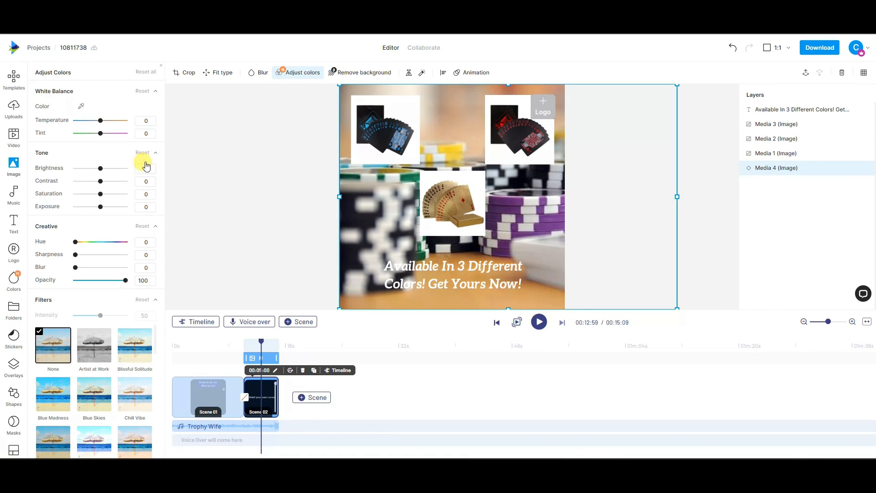
left_click_drag(124, 281, 90, 285)
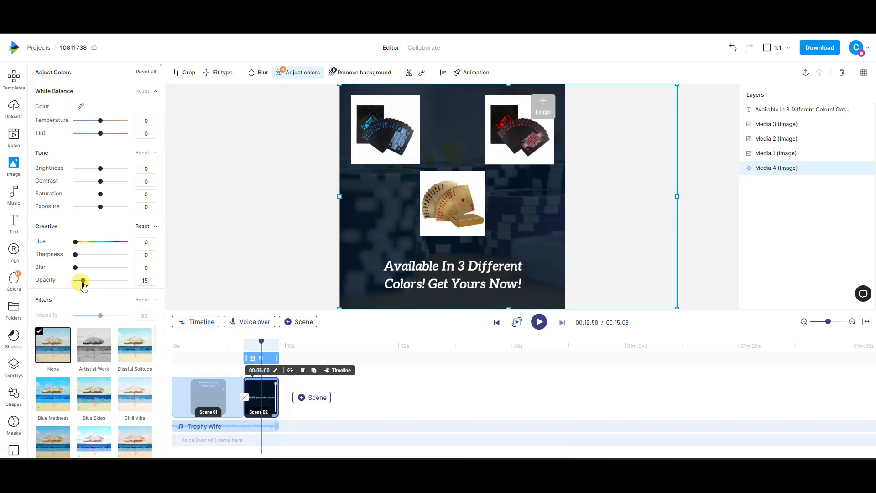
left_click(283, 263)
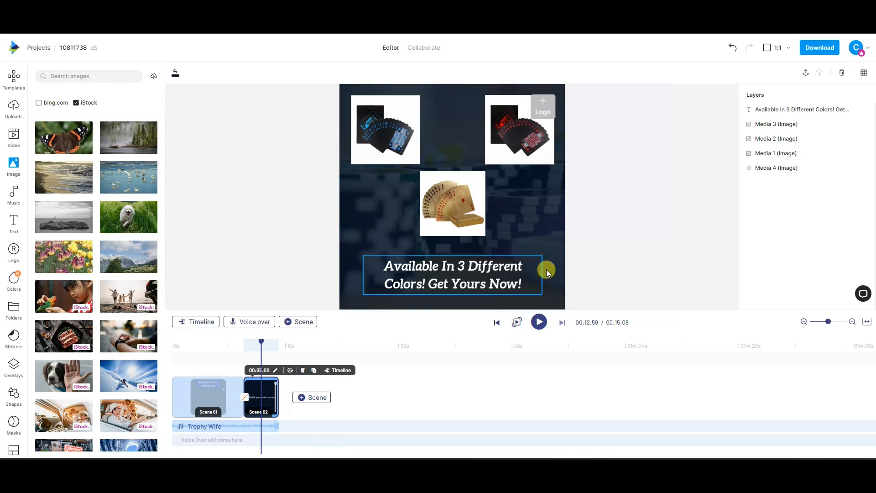
Play the video from the start of the second scene to preview it with the faded poker chips background.
left_click_drag(256, 341, 242, 341)
left_click(538, 315)
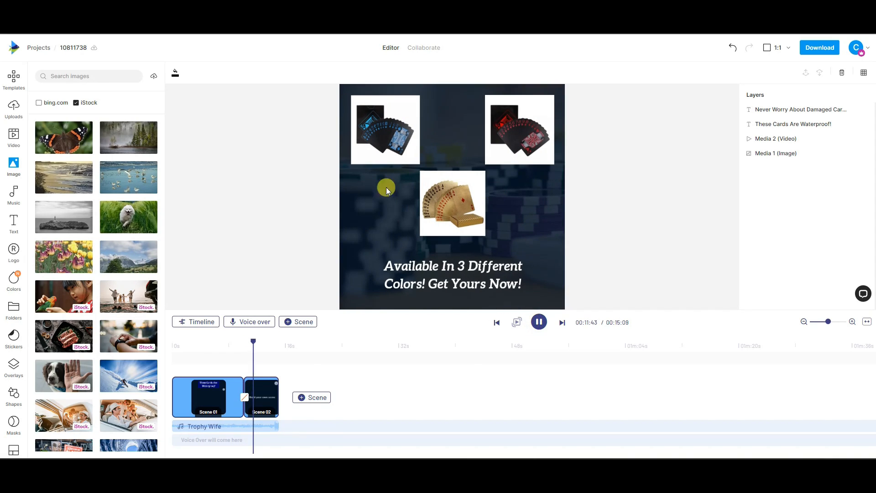
Replace the "Trophy Wife" background music with the track "Fearless Adventure (Full)" from the Rock genre.
left_click(539, 322)
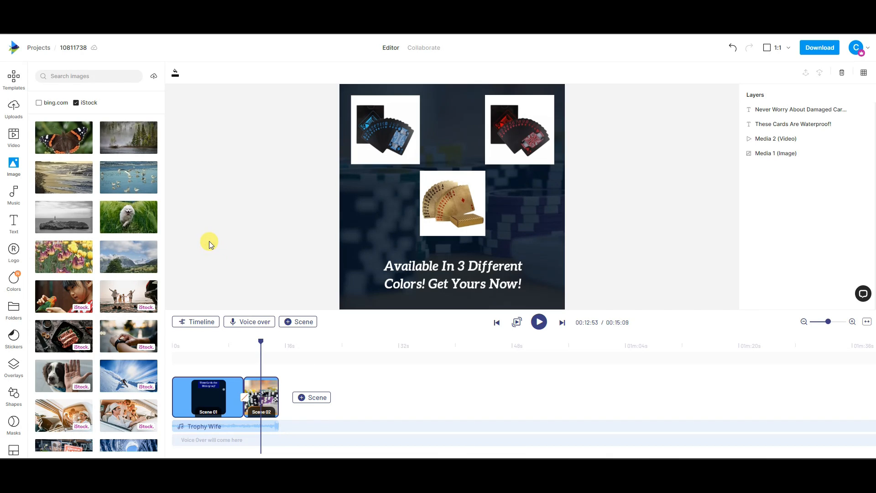
mouse_move(238, 428)
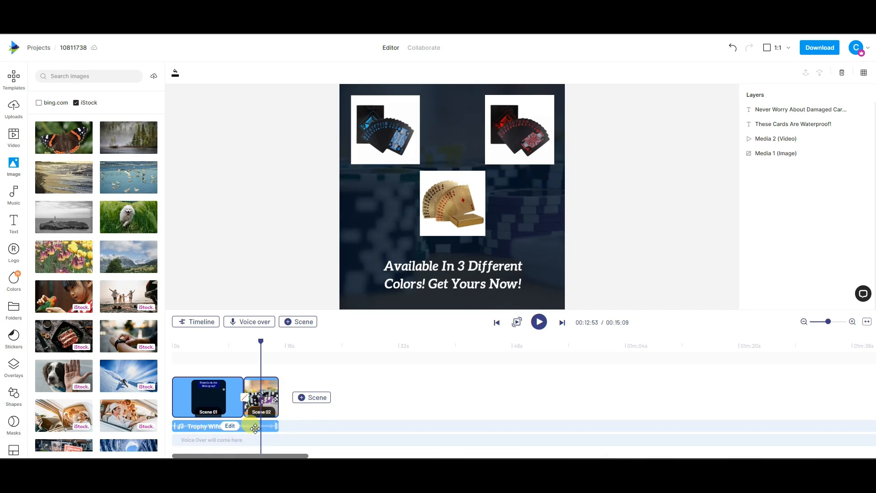
left_click(231, 426)
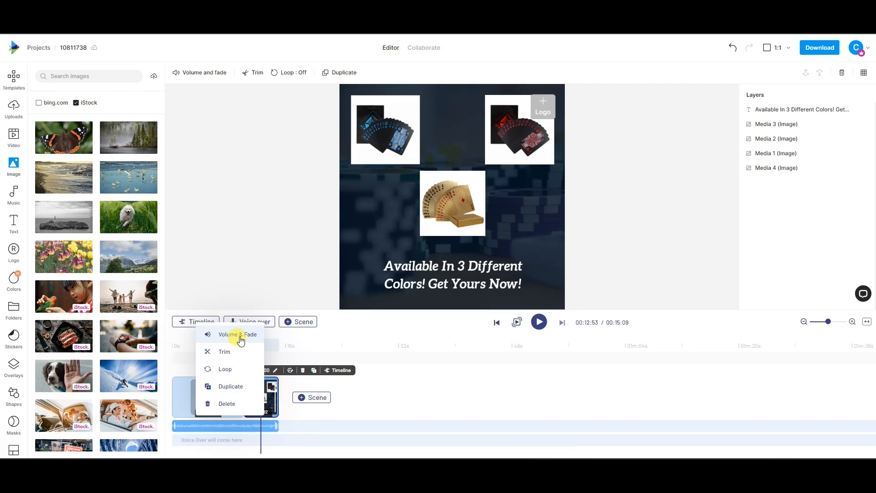
left_click(15, 202)
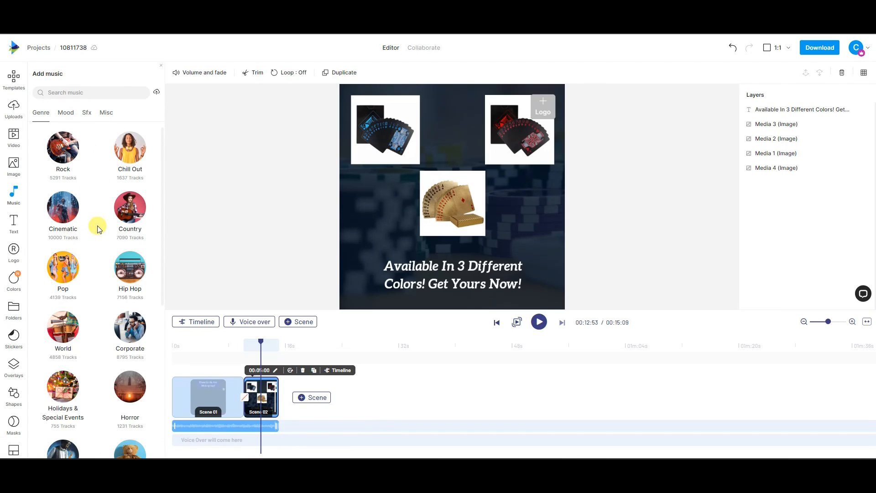
left_click(70, 160)
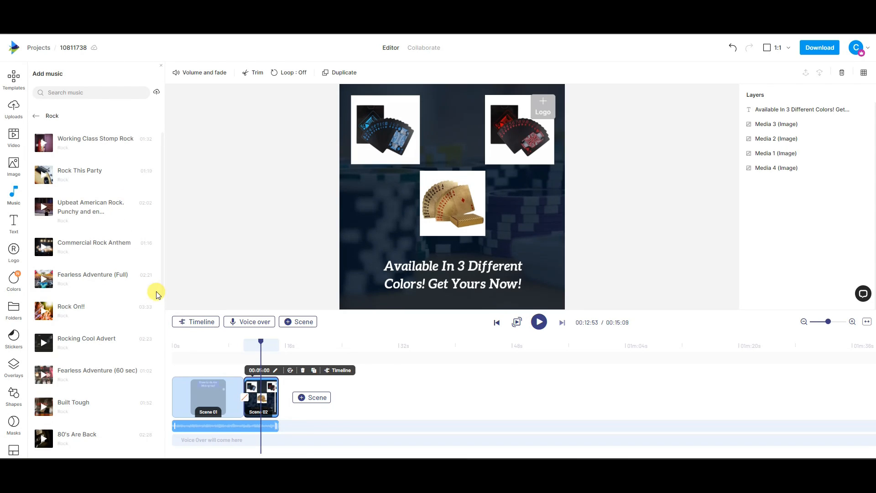
mouse_move(230, 428)
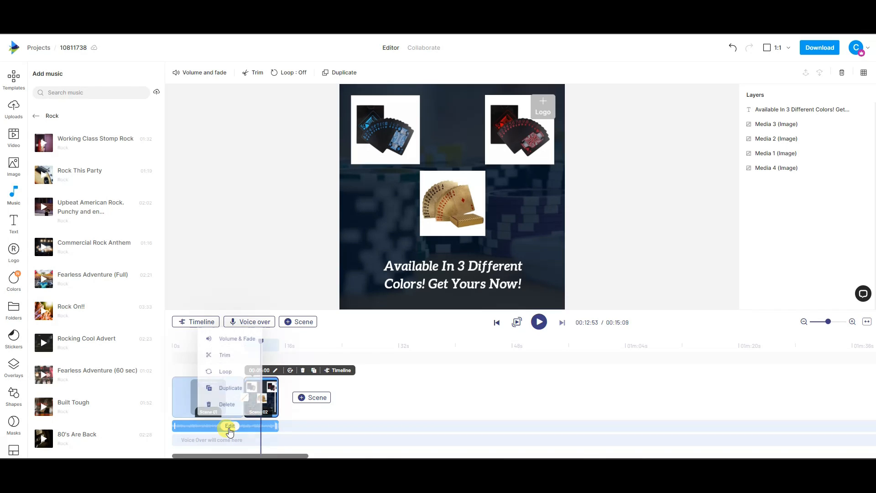
left_click(227, 404)
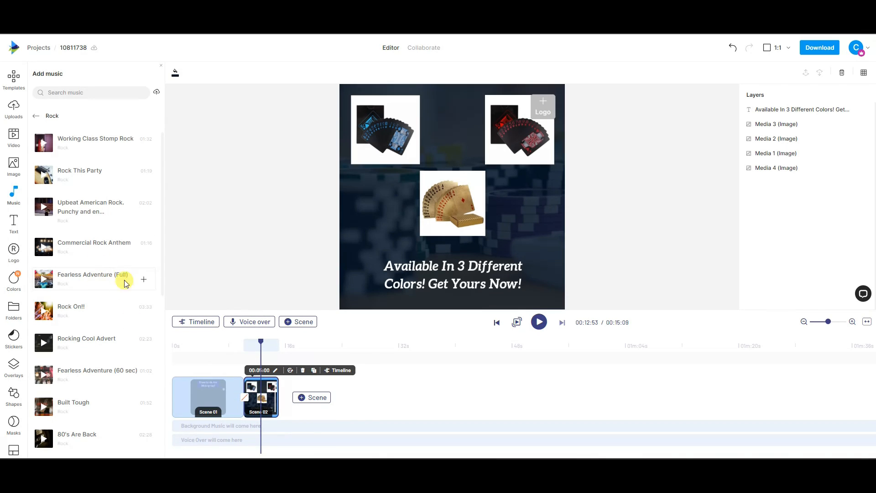
left_click(144, 279)
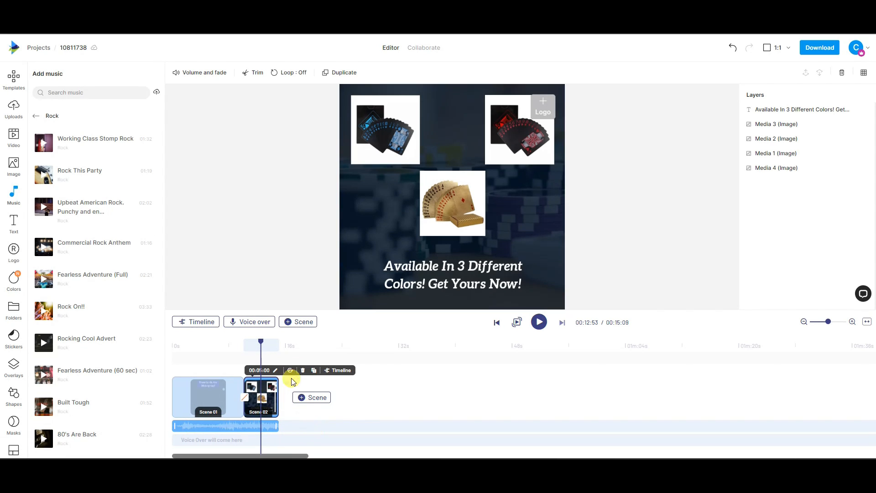
Play the whole video from the beginning to preview both scenes with the new background music.
mouse_move(261, 342)
left_mouse_down()
mouse_move(173, 343)
mouse_move(226, 359)
mouse_move(266, 352)
left_mouse_up()
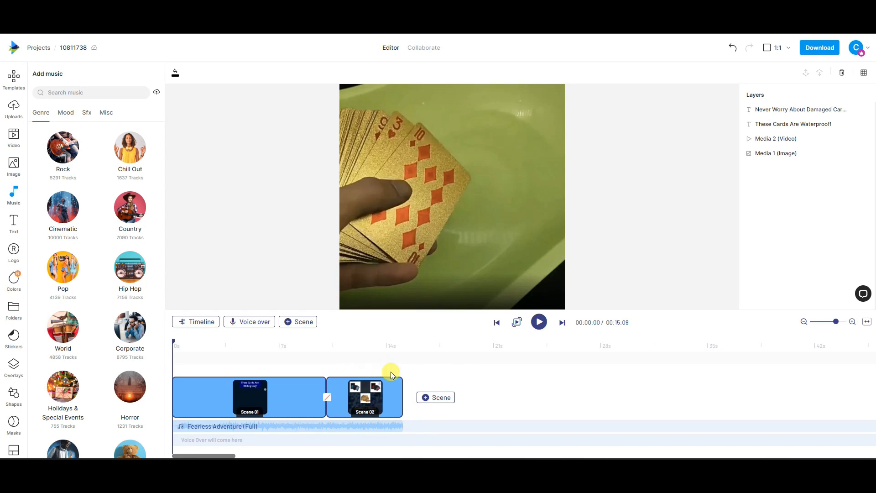
left_click(539, 323)
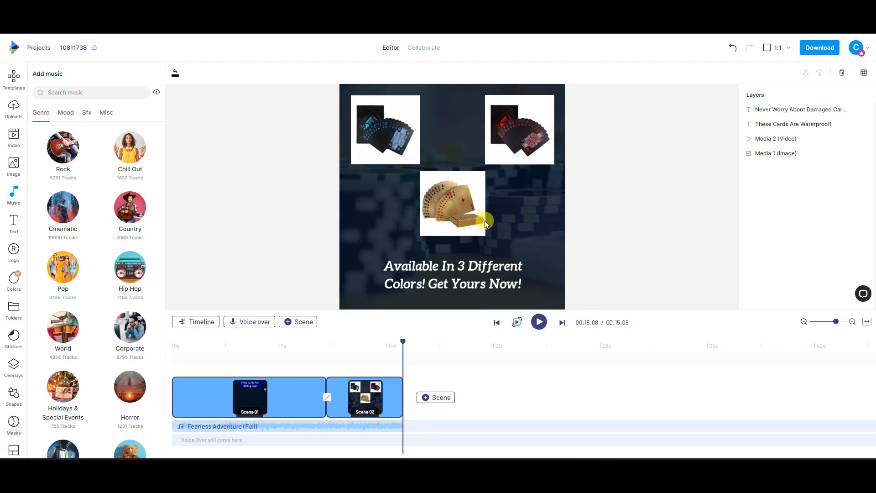
Try to export the finished playing cards video at the default 1080p resolution.
left_click(822, 47)
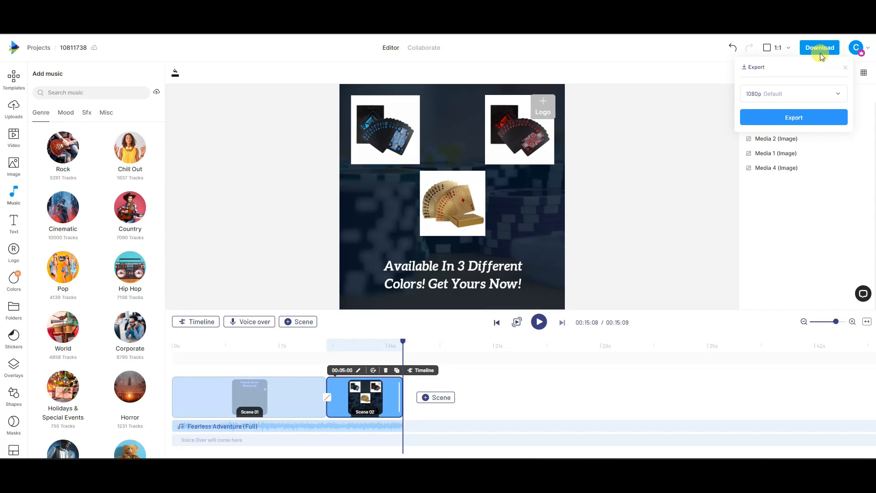
left_click(793, 118)
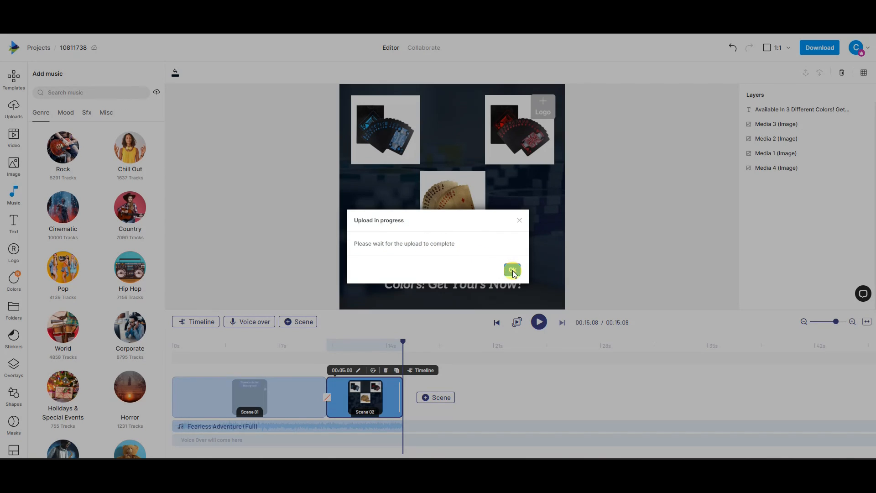
left_click(513, 271)
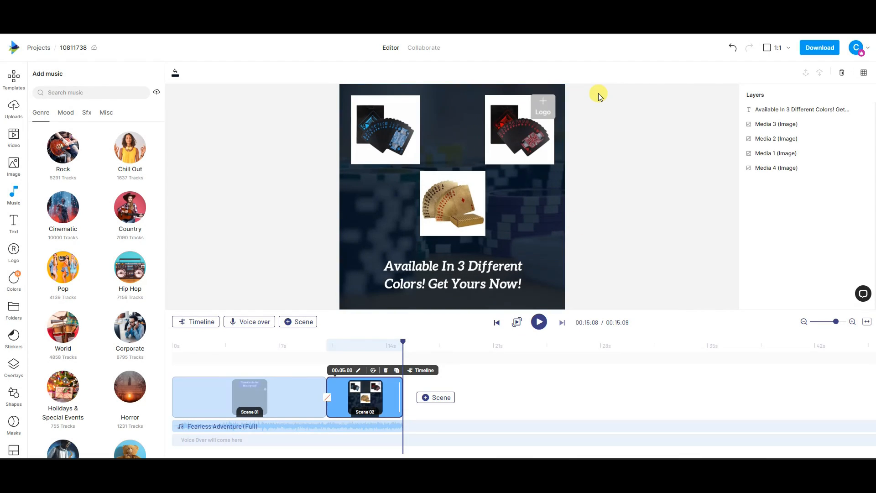